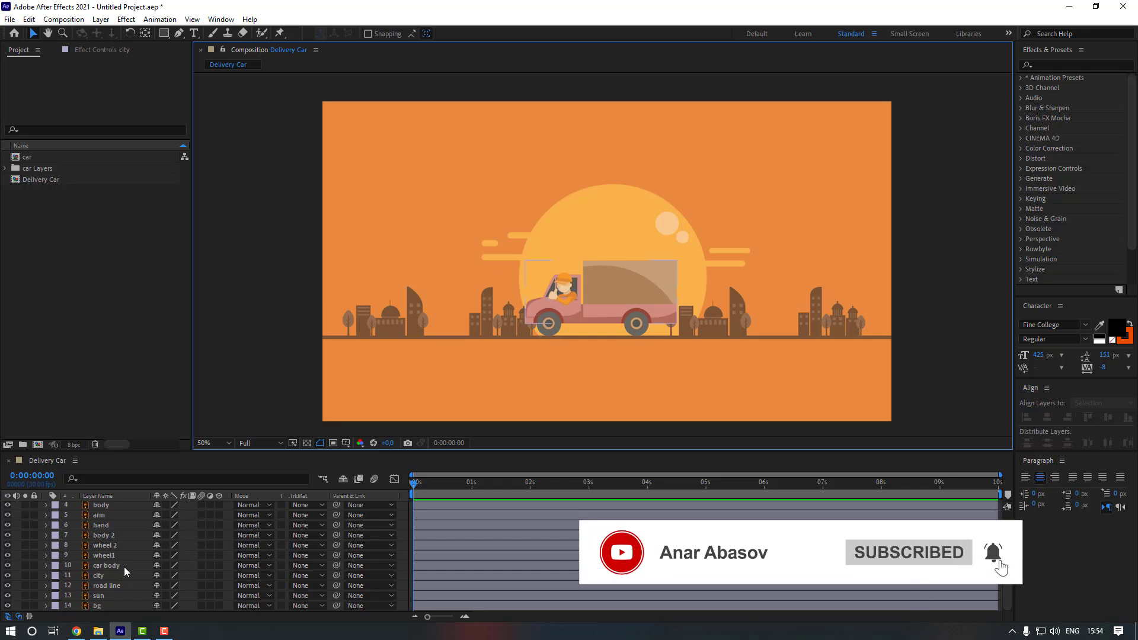
Lock the bg layer of the Delivery Car composition
click(112, 604)
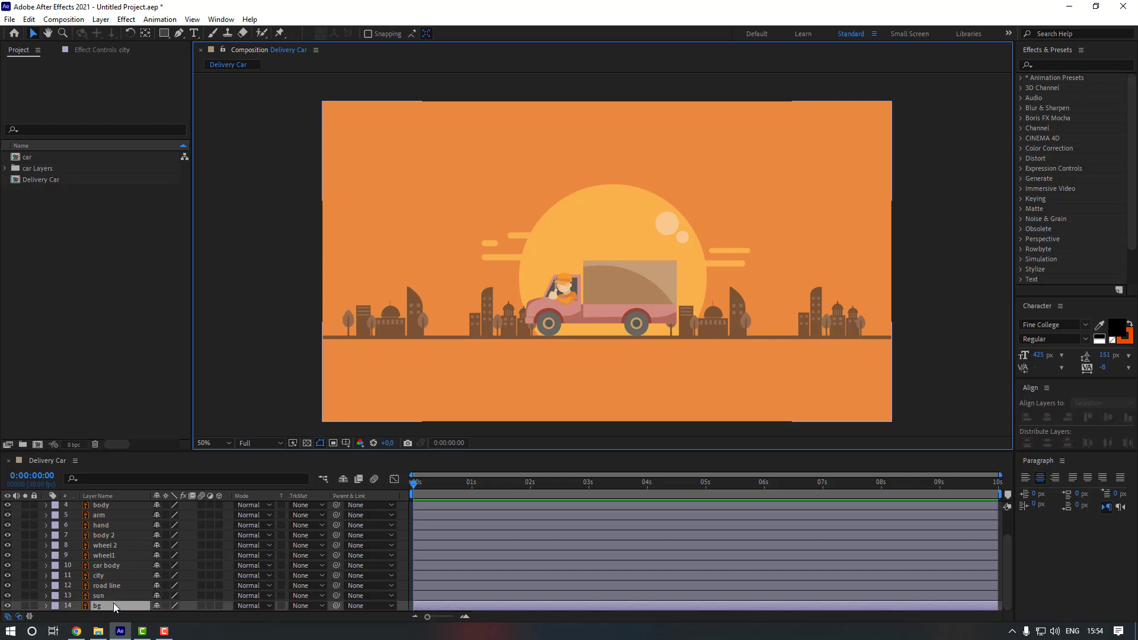
click(34, 605)
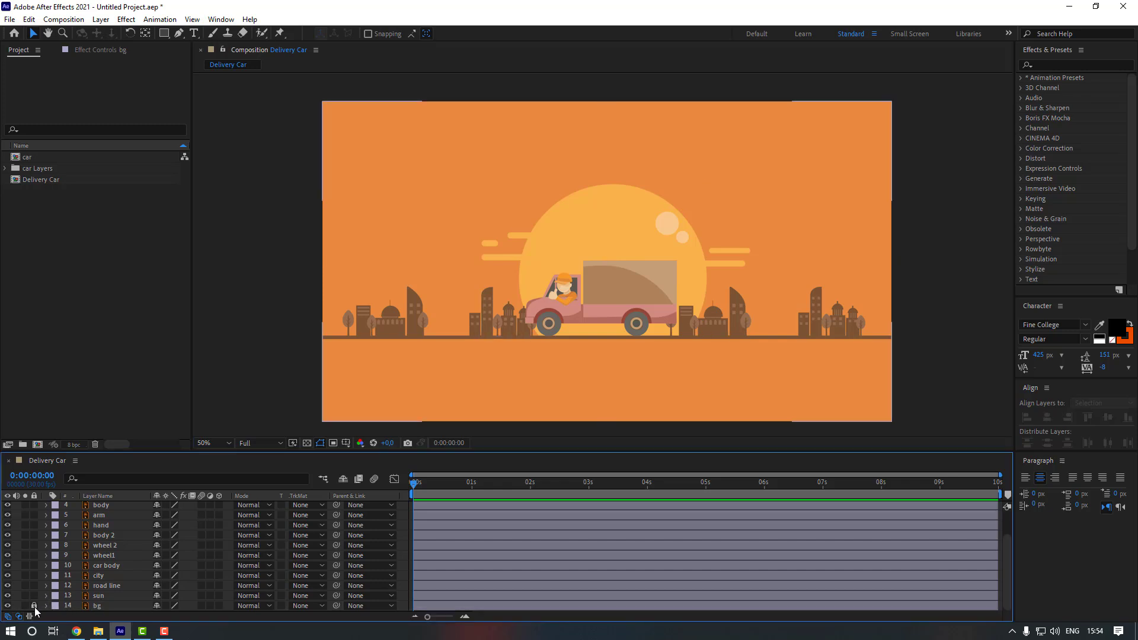
Isolate the car body layer, move its anchor point to the middle of its bottom edge, and show all layers again
click(125, 567)
click(24, 565)
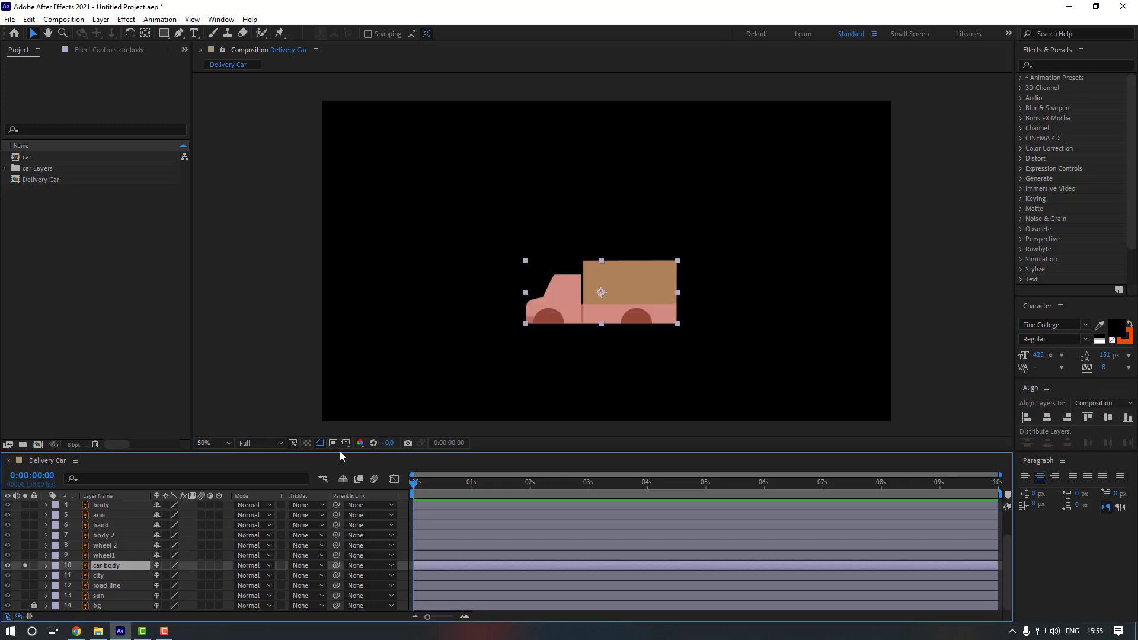
scroll(616, 338, up, 2)
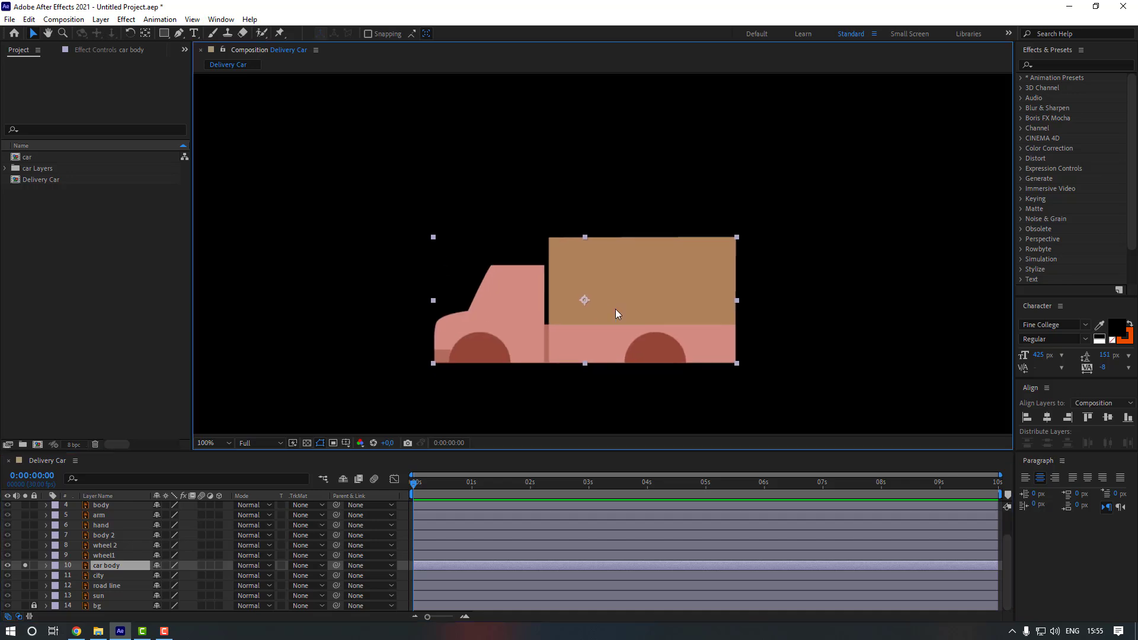
click(145, 34)
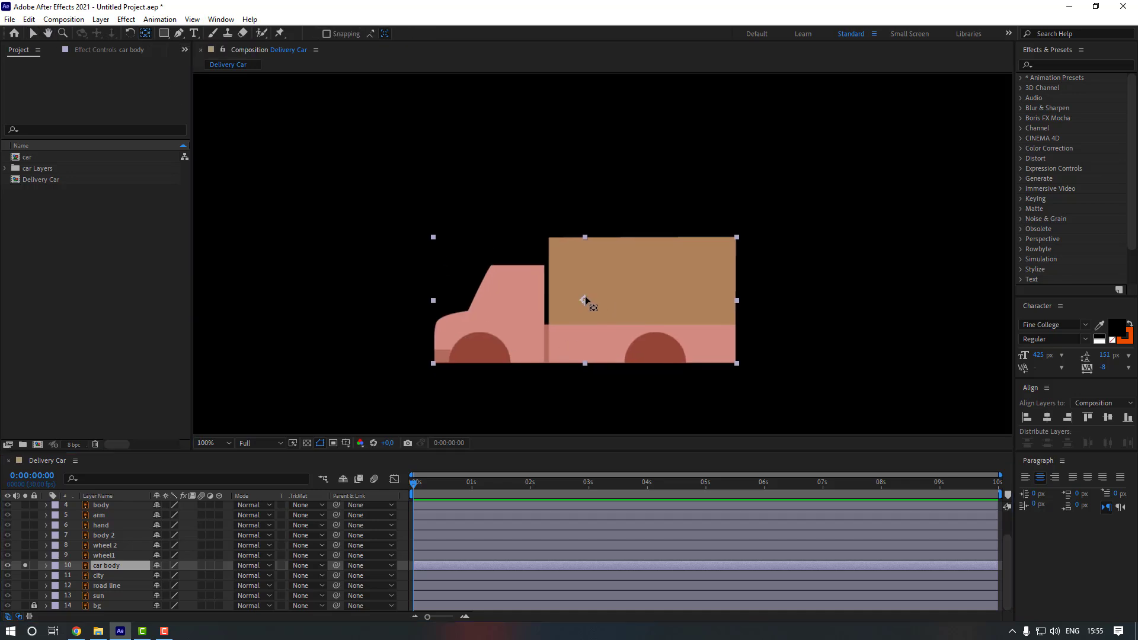
drag(585, 300, 584, 363)
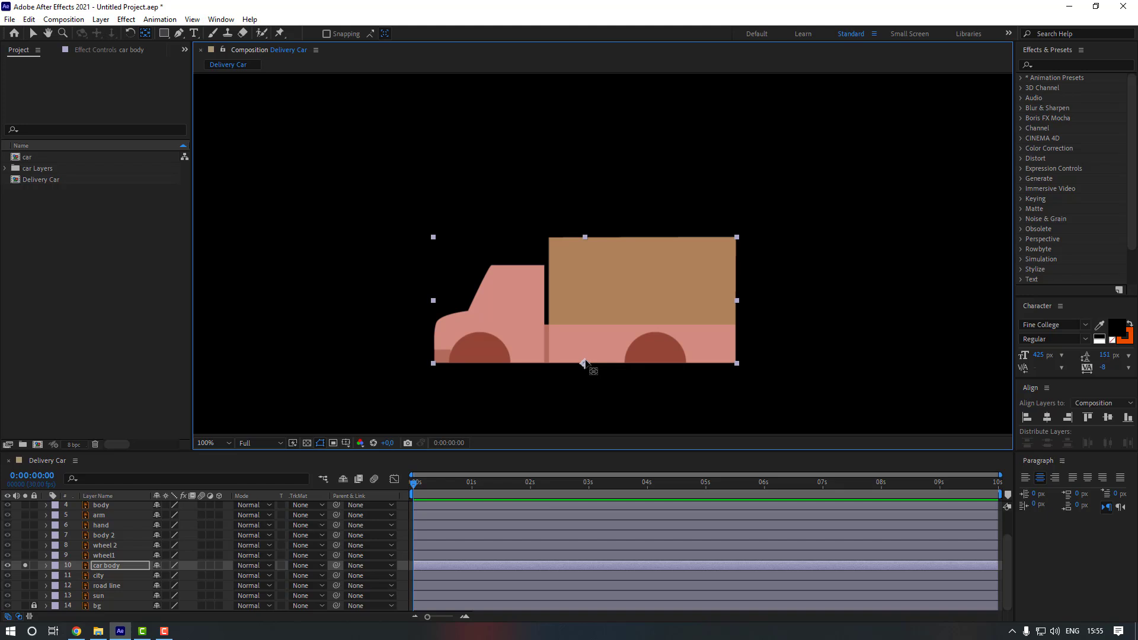
click(24, 564)
Parent the body 2 layer to the car body layer
click(109, 555)
click(107, 544)
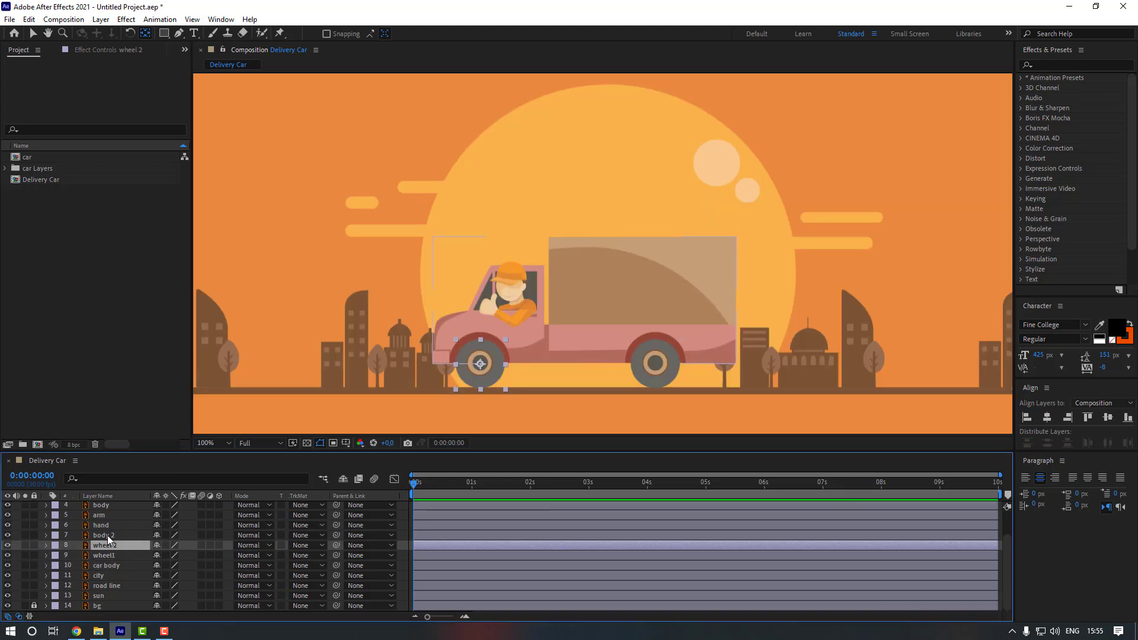
click(108, 535)
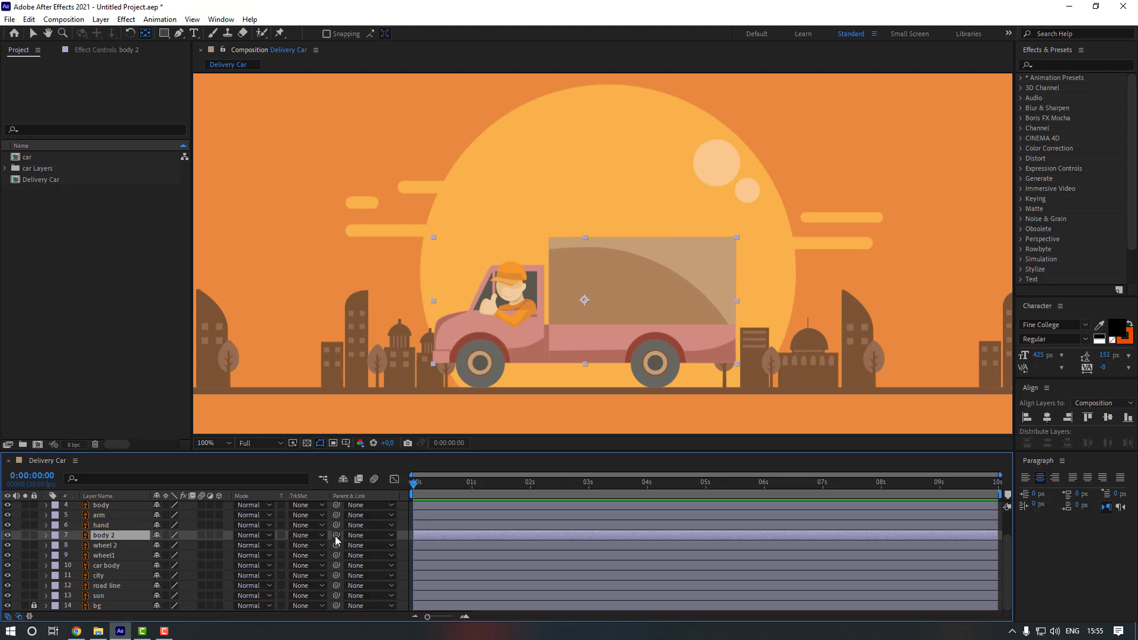
drag(335, 535, 120, 564)
Isolate the hand layer, move its anchor point to the wrist, and end the isolation
scroll(118, 545, up, 1)
click(114, 556)
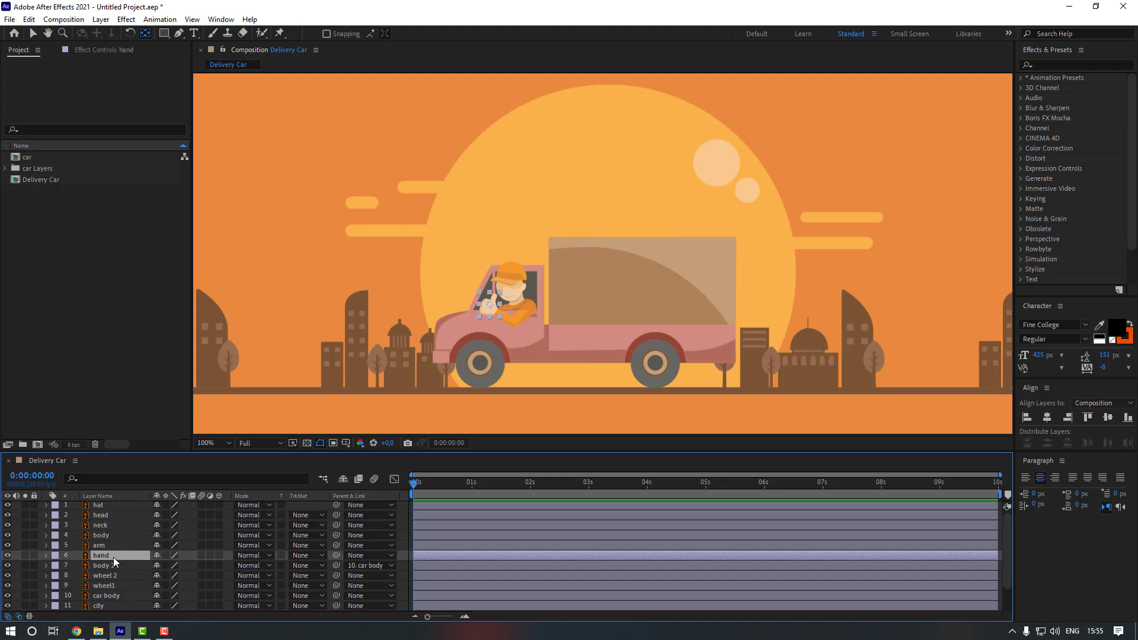
click(26, 556)
scroll(448, 340, up, 2)
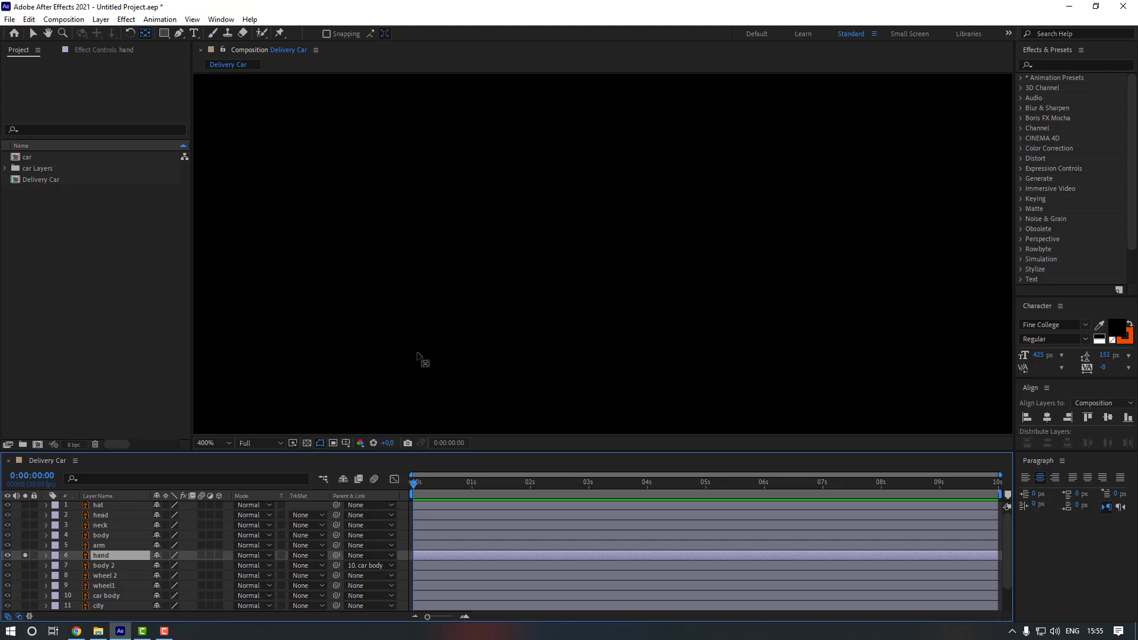
drag(337, 390, 599, 216)
drag(412, 284, 441, 317)
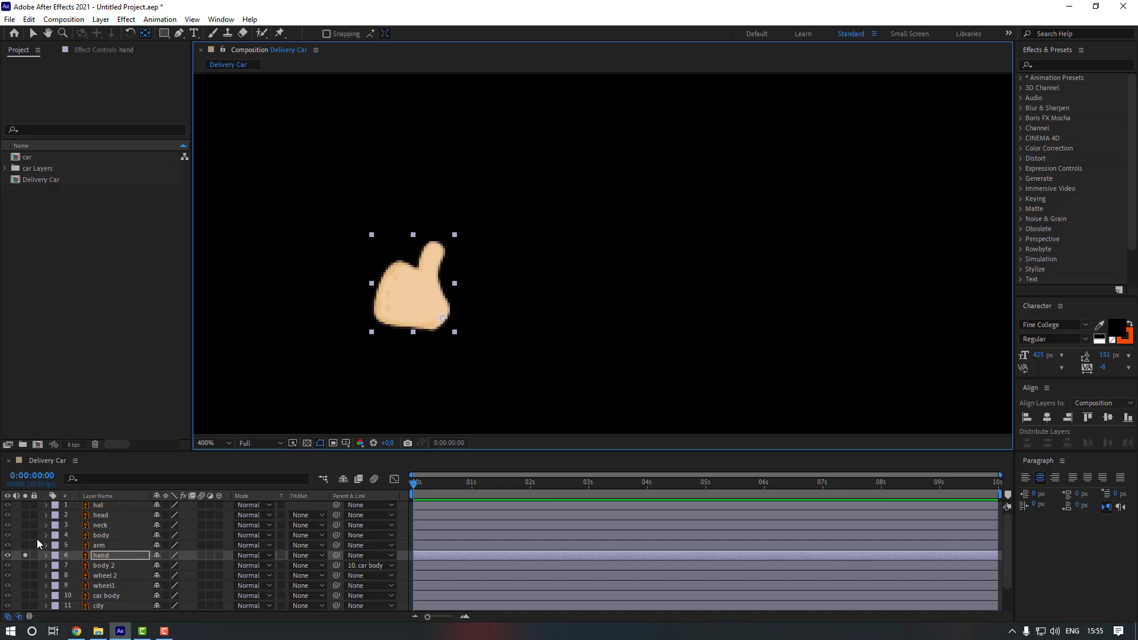
click(25, 555)
Move the arm layer's anchor point to the driver's shoulder, checking it both isolated and against the full artwork
click(112, 546)
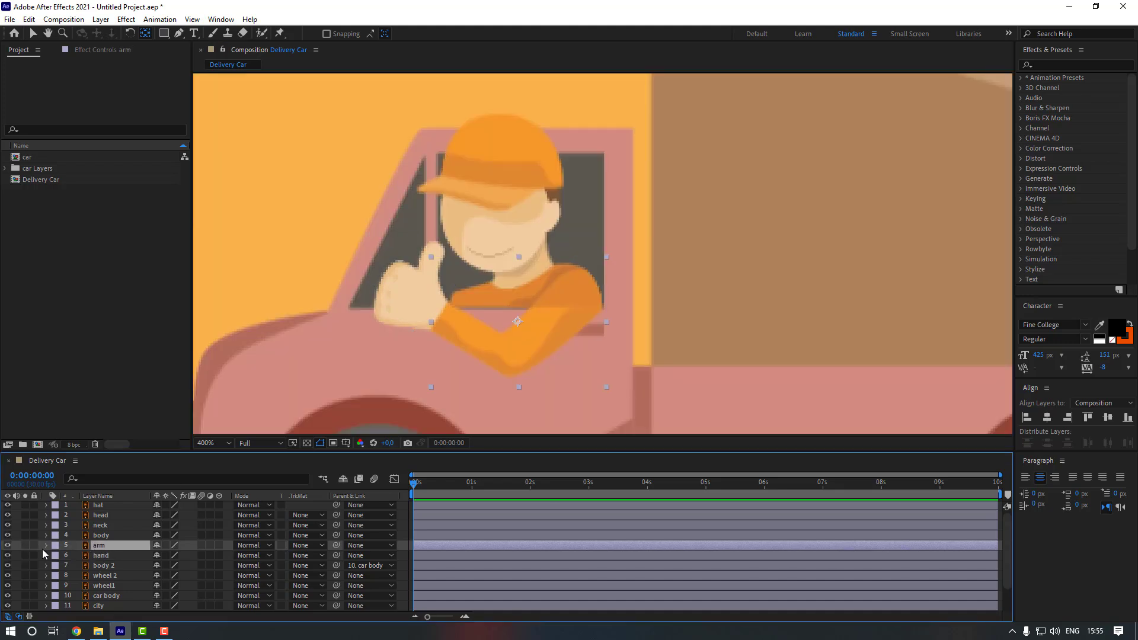
click(26, 545)
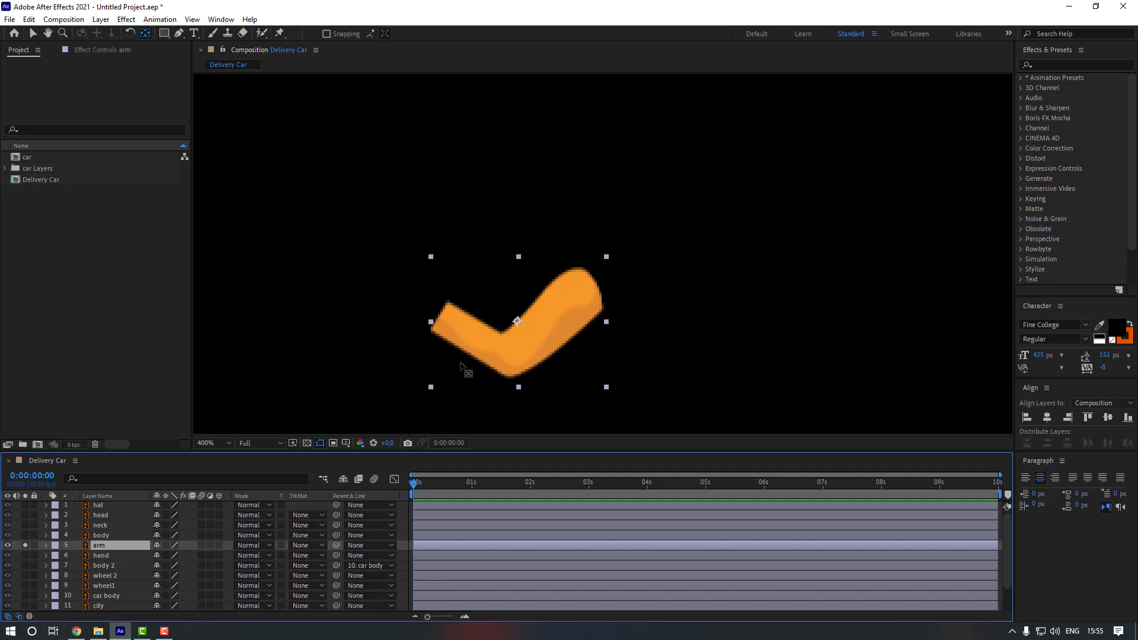
click(516, 319)
drag(586, 282, 591, 281)
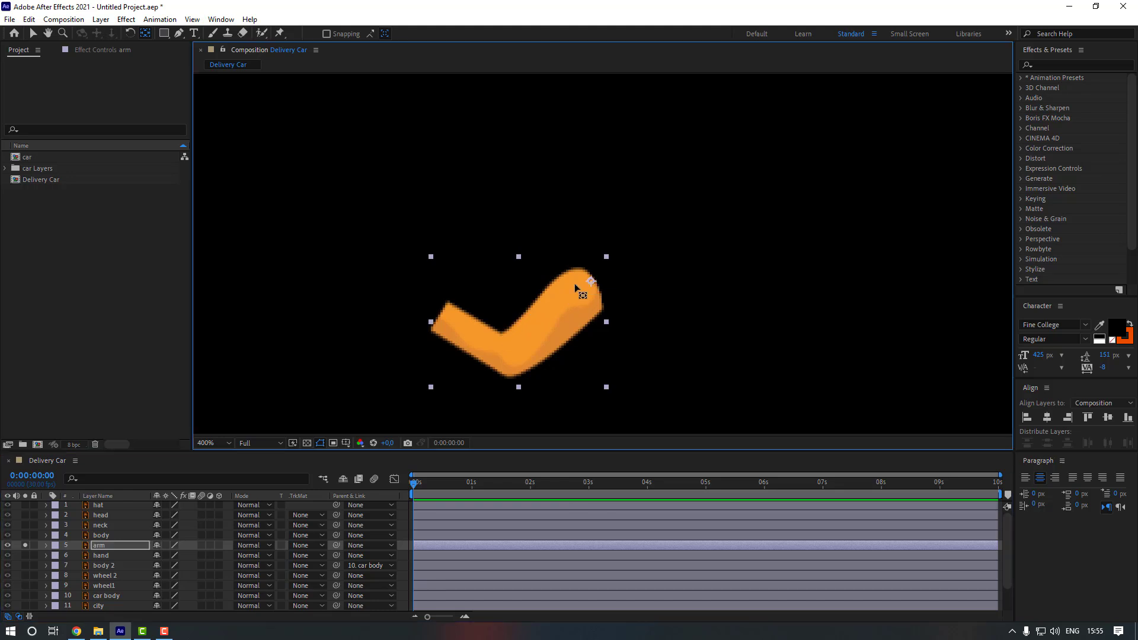
click(25, 545)
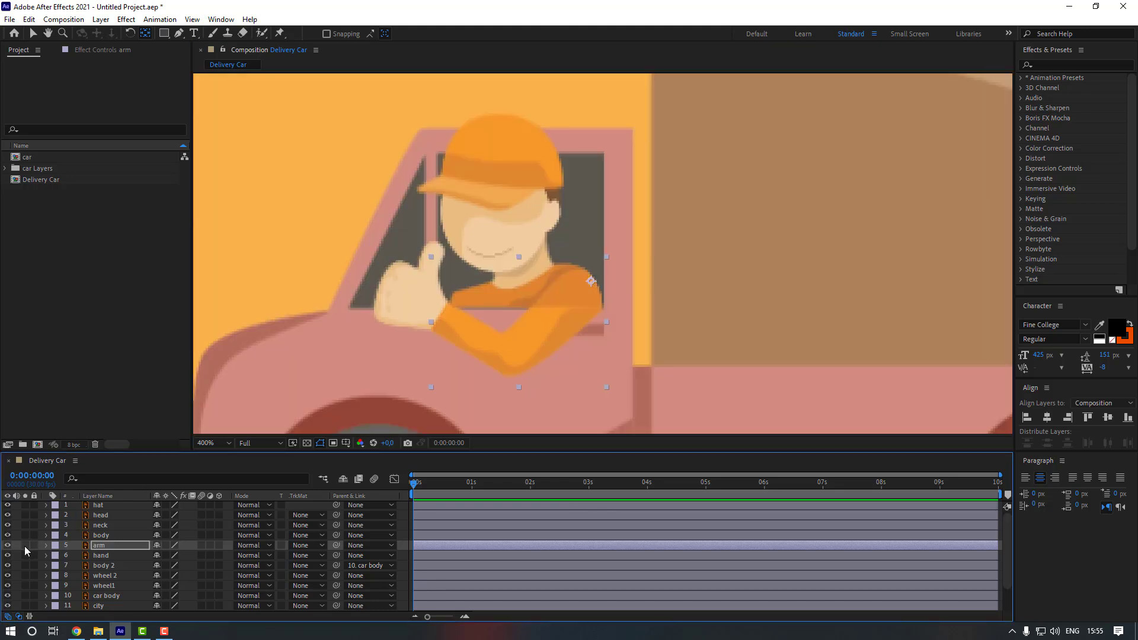
drag(586, 285, 585, 277)
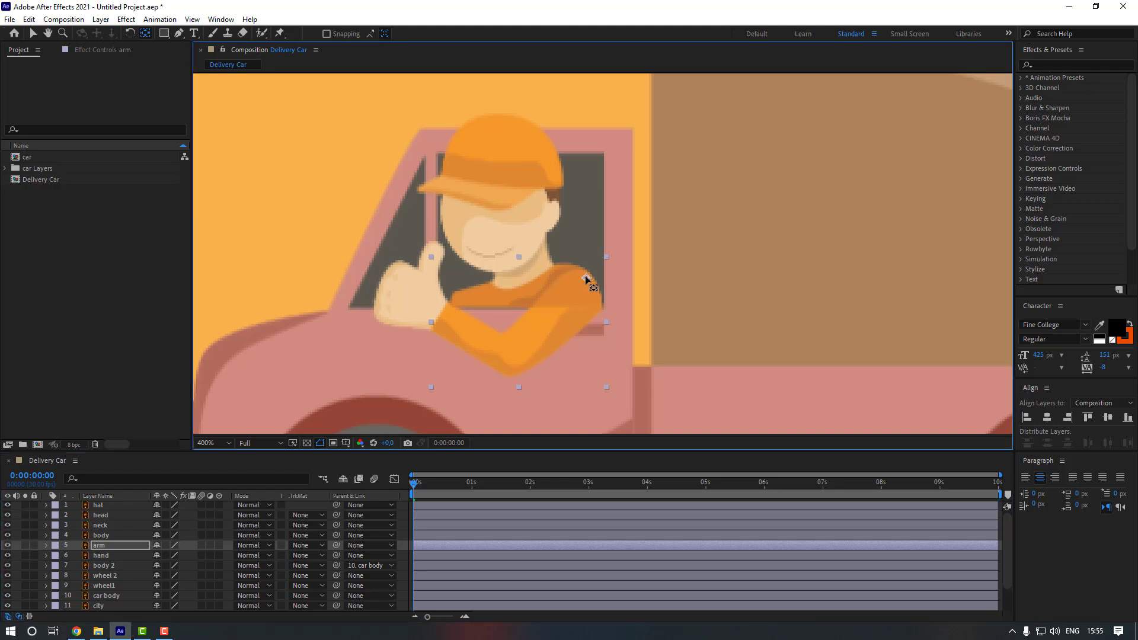
Isolate the body layer, move its anchor point to the middle of its bottom edge, and end the isolation
click(112, 535)
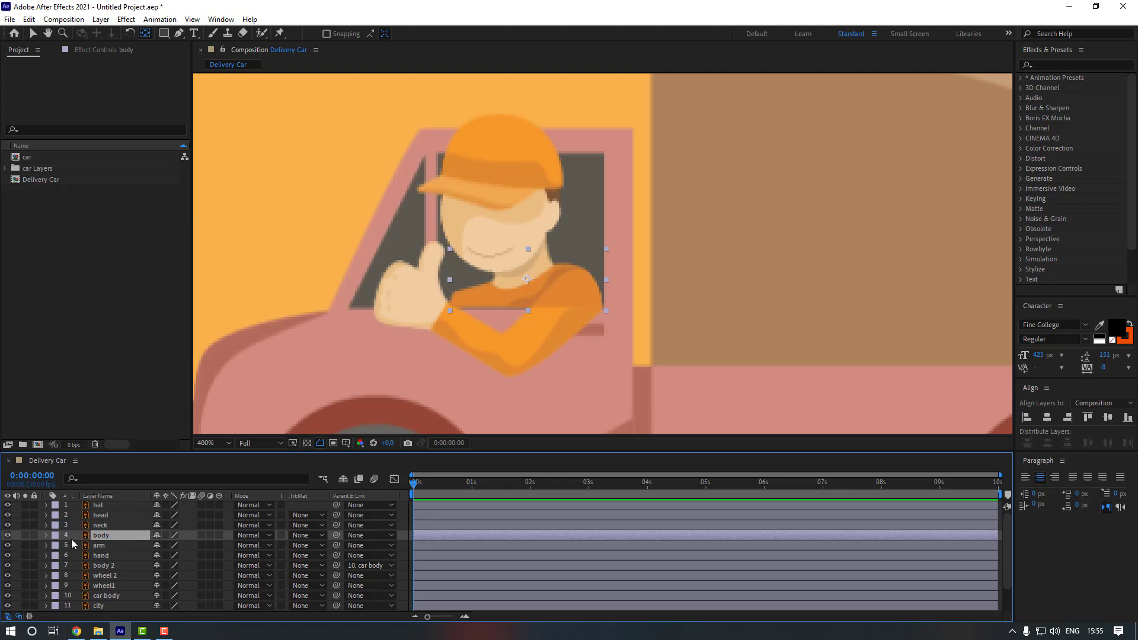
click(25, 535)
drag(527, 281, 525, 307)
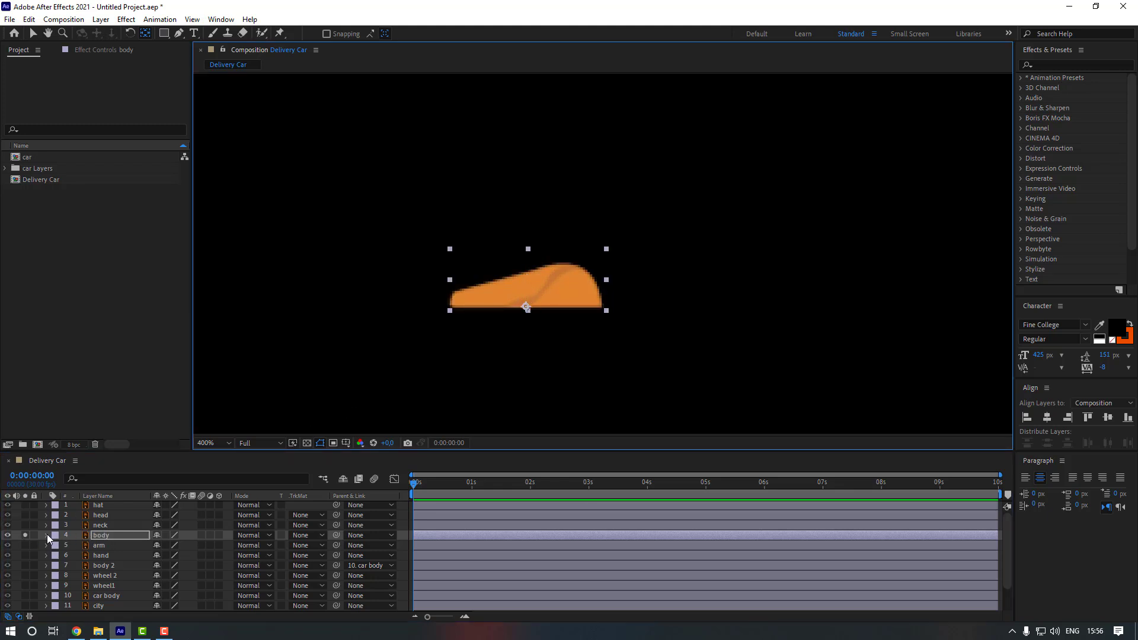
click(26, 535)
Isolate the neck layer, move its anchor point down to the neck's base, and end the isolation
click(112, 525)
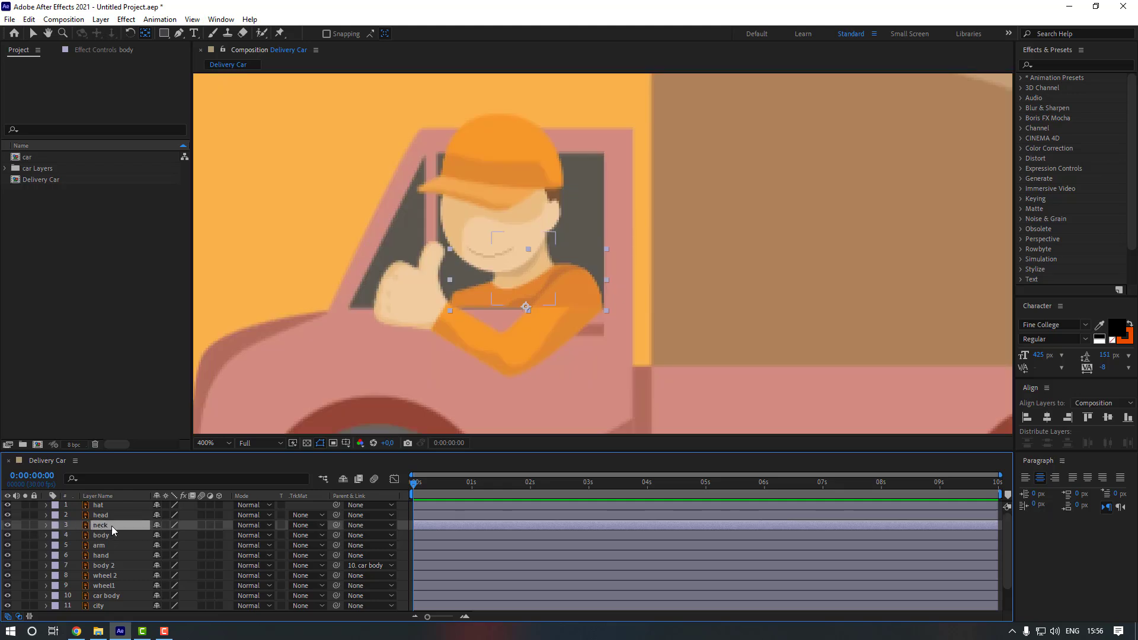
click(25, 525)
drag(523, 269, 522, 283)
click(24, 525)
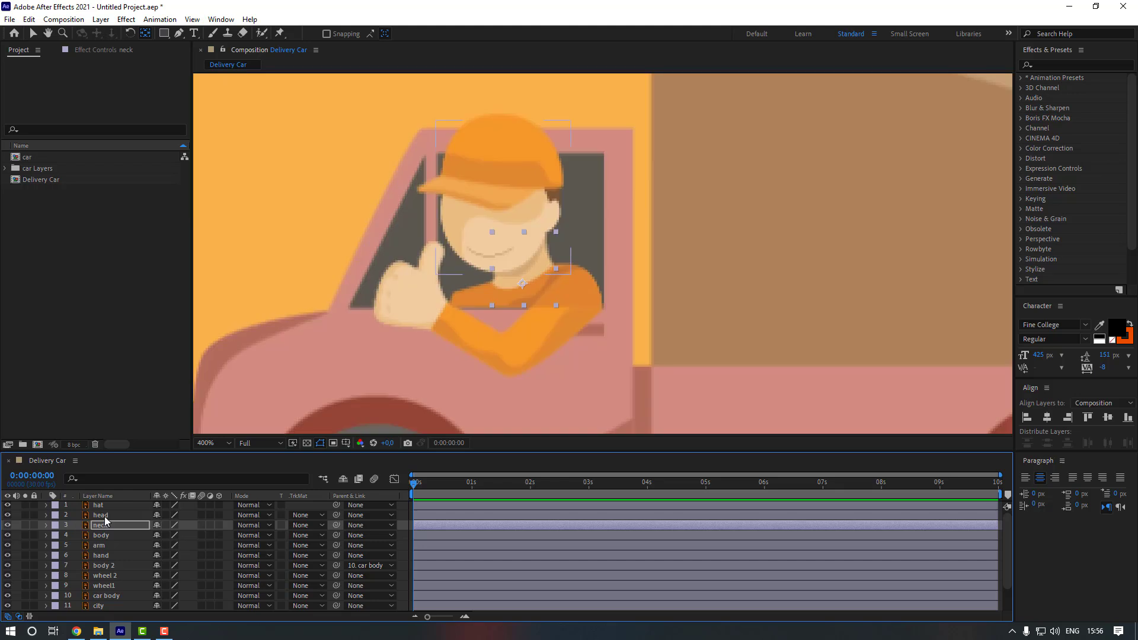
Isolate the head layer, move its anchor point down to the chin, and end the isolation
click(114, 516)
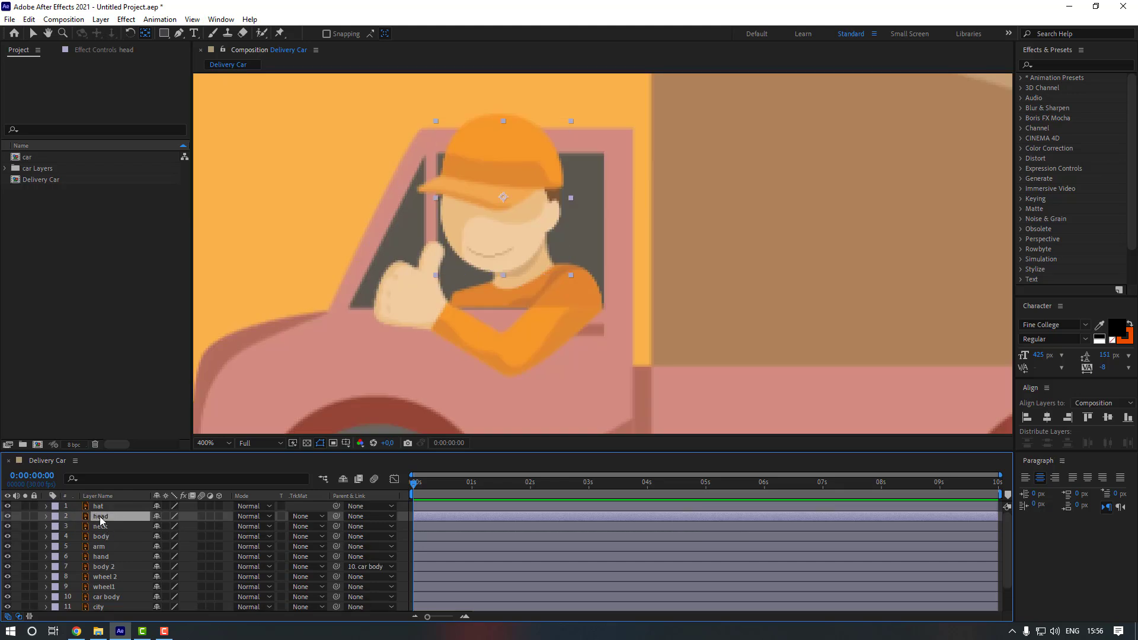
click(25, 515)
drag(506, 211, 502, 271)
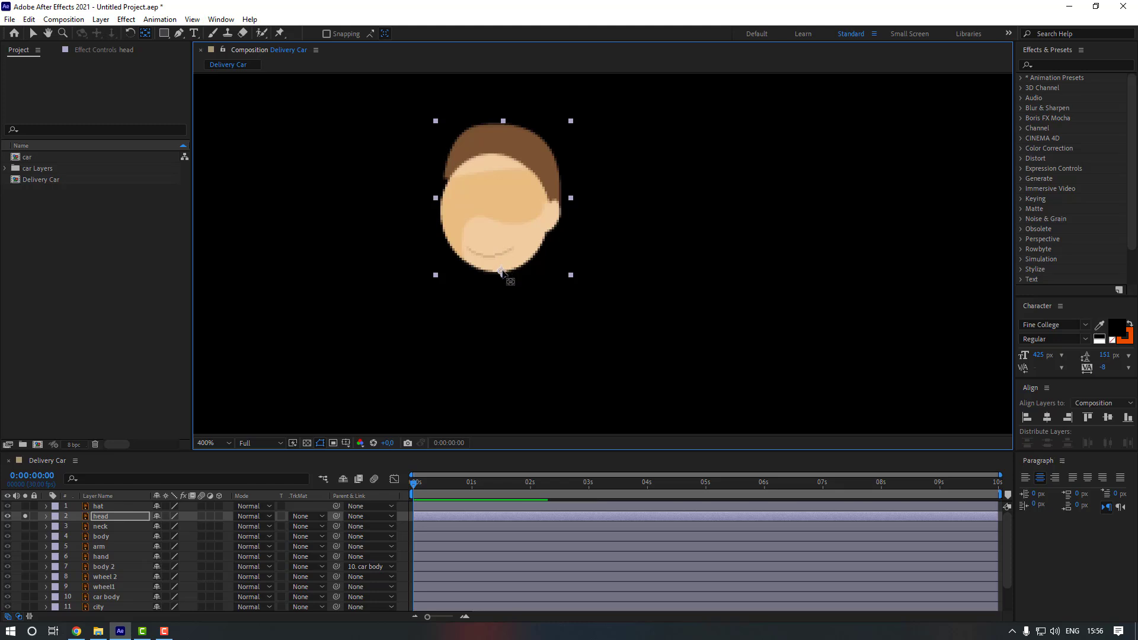
click(25, 520)
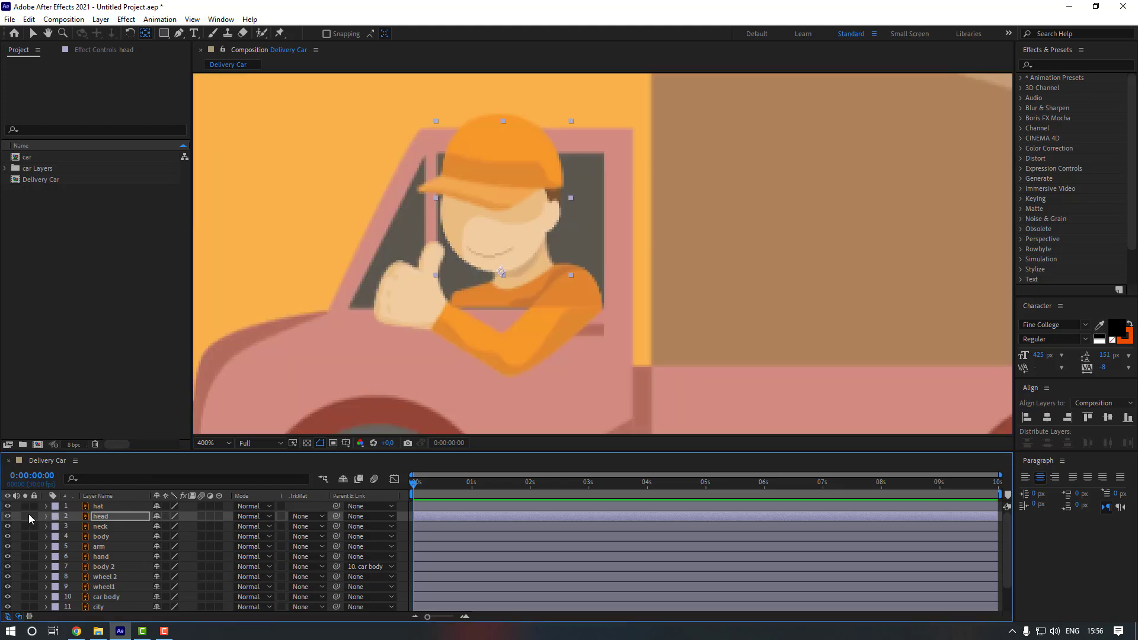
Build the driver's parenting chain by linking hat to head, head to neck, and neck to body
click(111, 507)
drag(332, 507, 122, 516)
click(122, 516)
drag(303, 519, 126, 525)
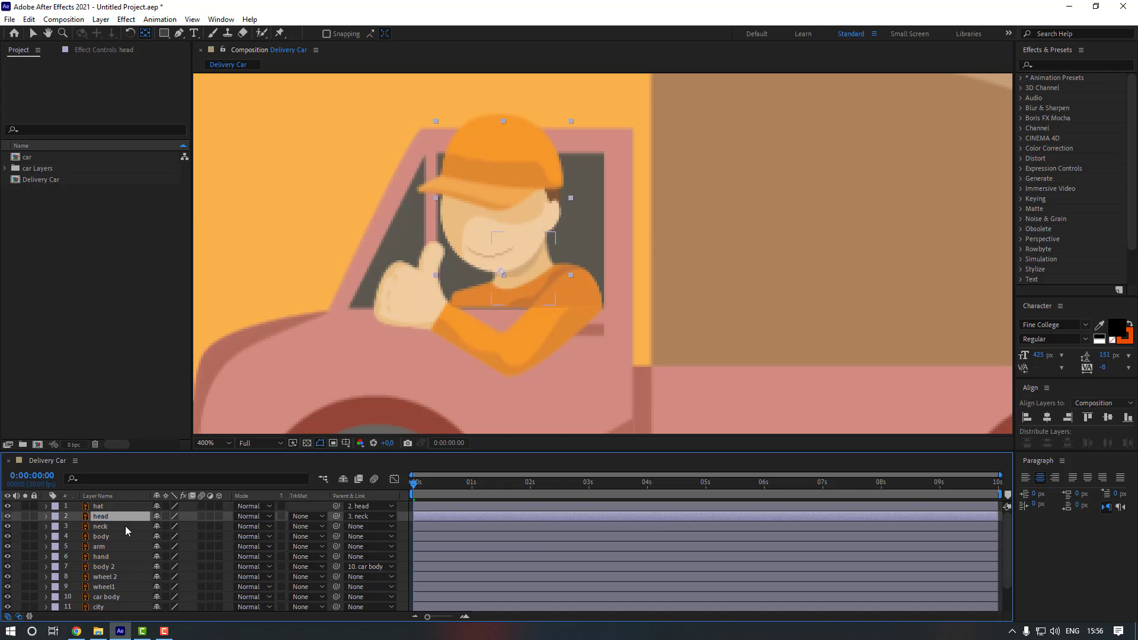
click(126, 525)
drag(333, 525, 131, 535)
Try rotating the body layer to test the linked head parts, and undo the rotation
click(119, 535)
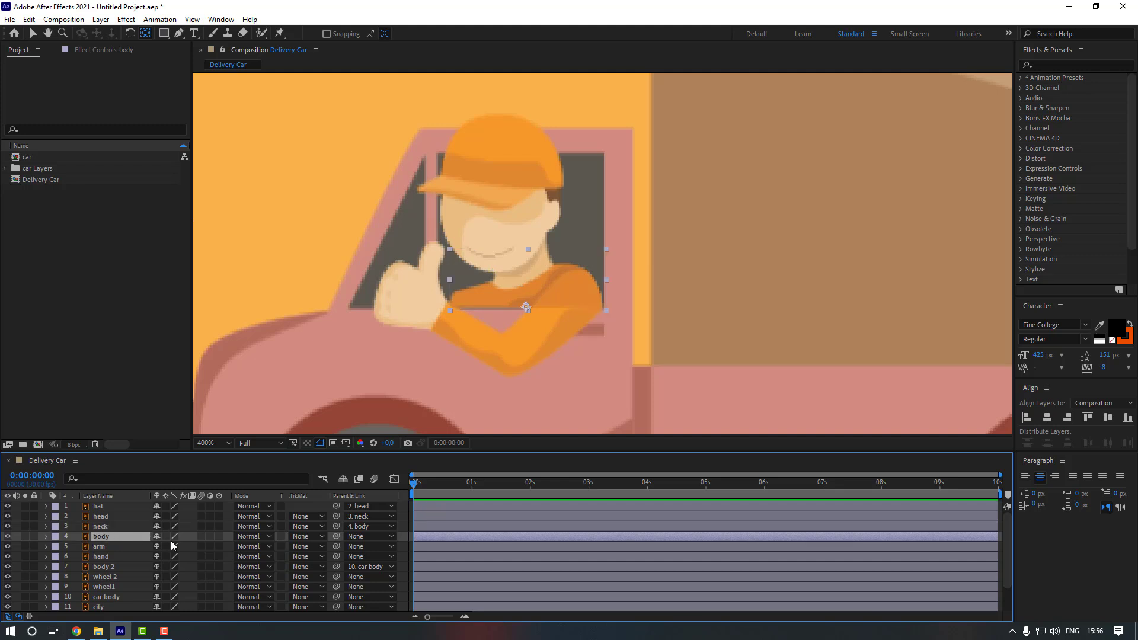
key(r)
drag(174, 547, 177, 545)
key(ctrl+z)
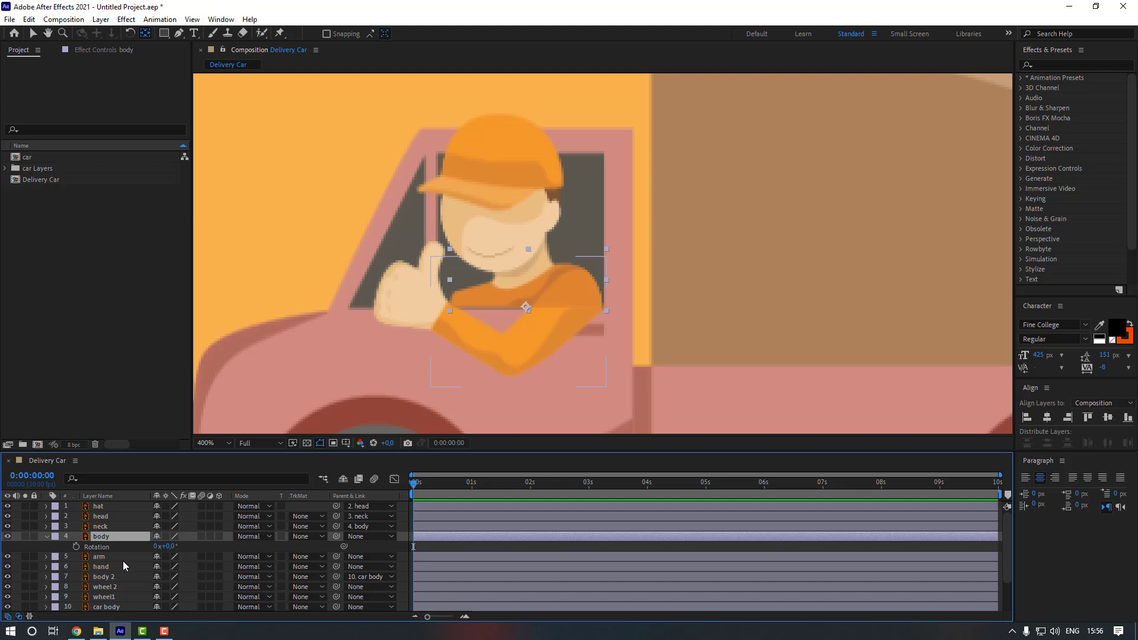
click(46, 536)
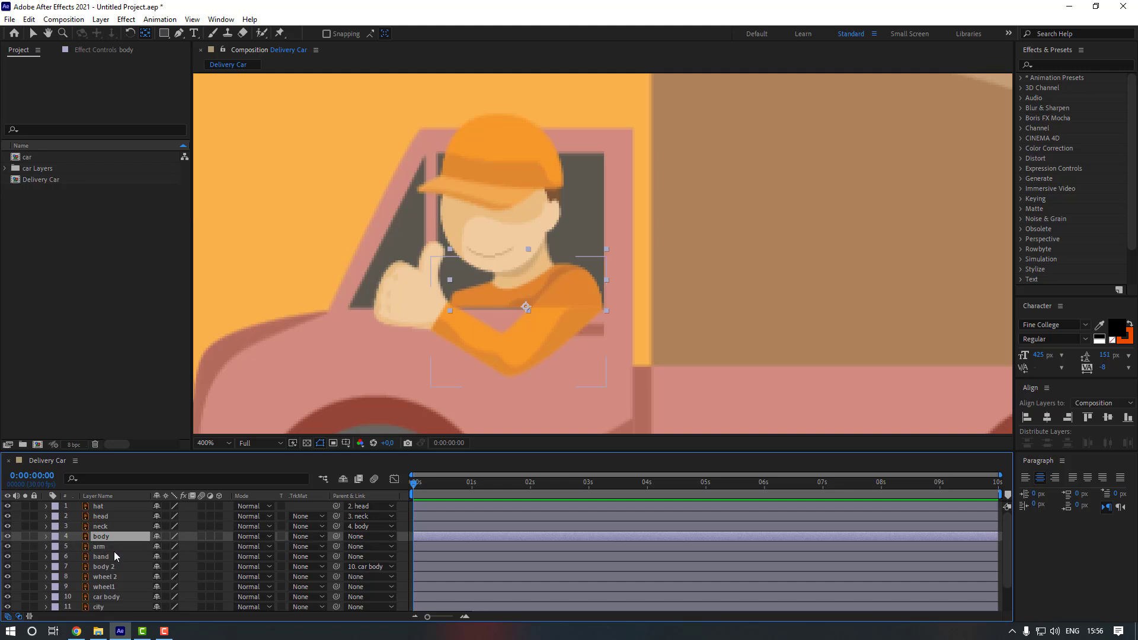
Parent the arm layer to the body layer and the hand layer to the arm layer
click(112, 547)
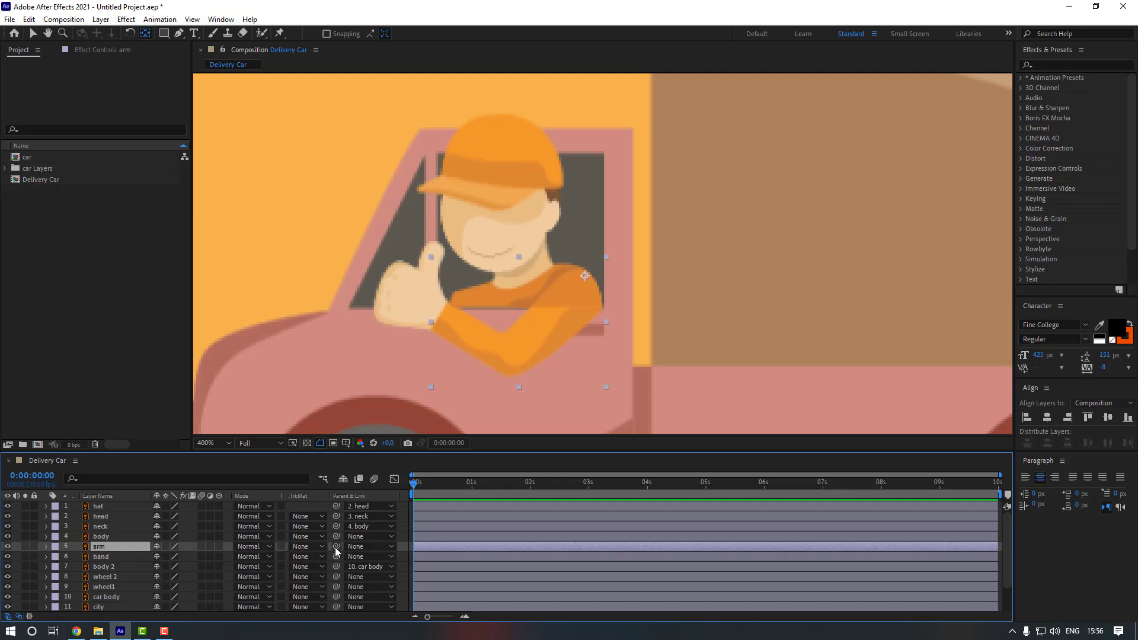
drag(336, 546, 134, 538)
click(121, 560)
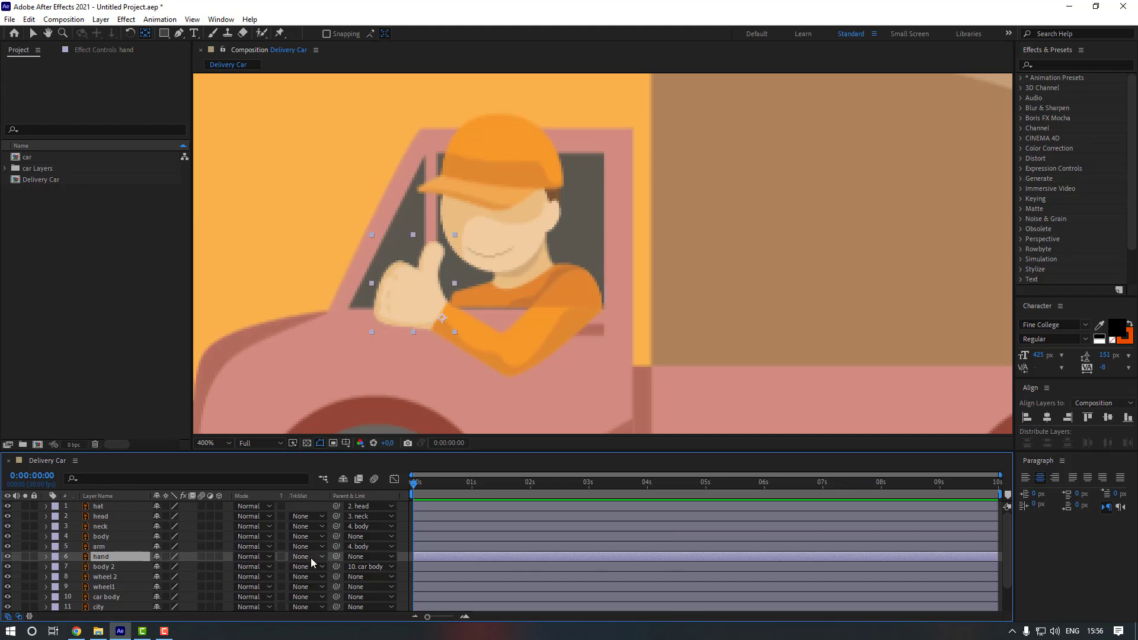
drag(335, 557, 171, 558)
Show the arm layer's Rotation property to check the arm and hand link, and collapse it again
click(128, 546)
key(r)
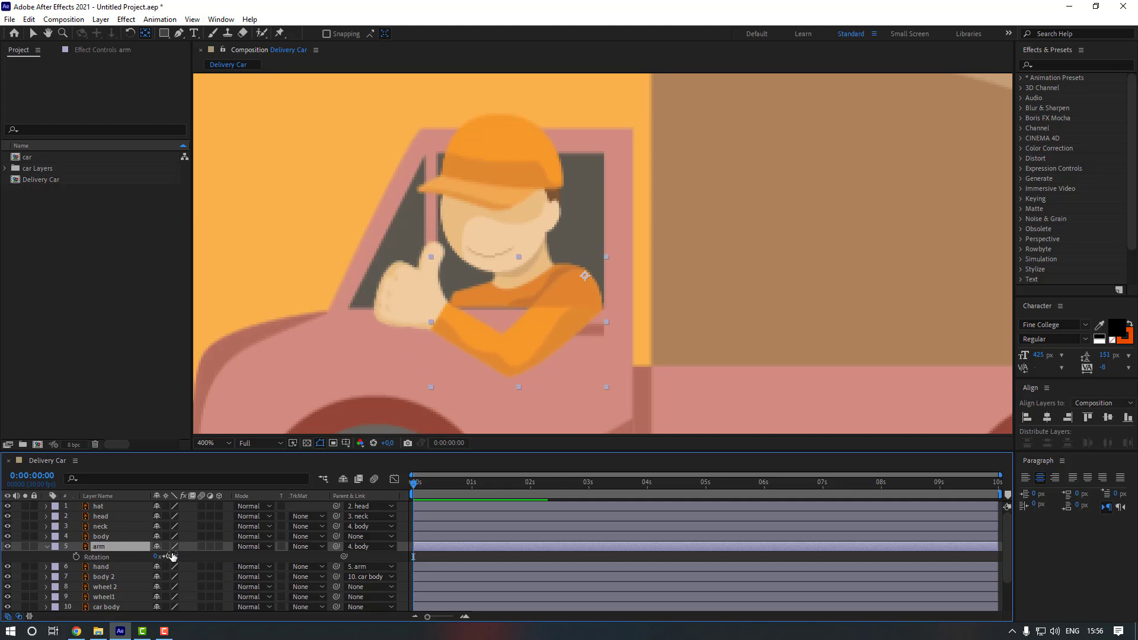
click(46, 546)
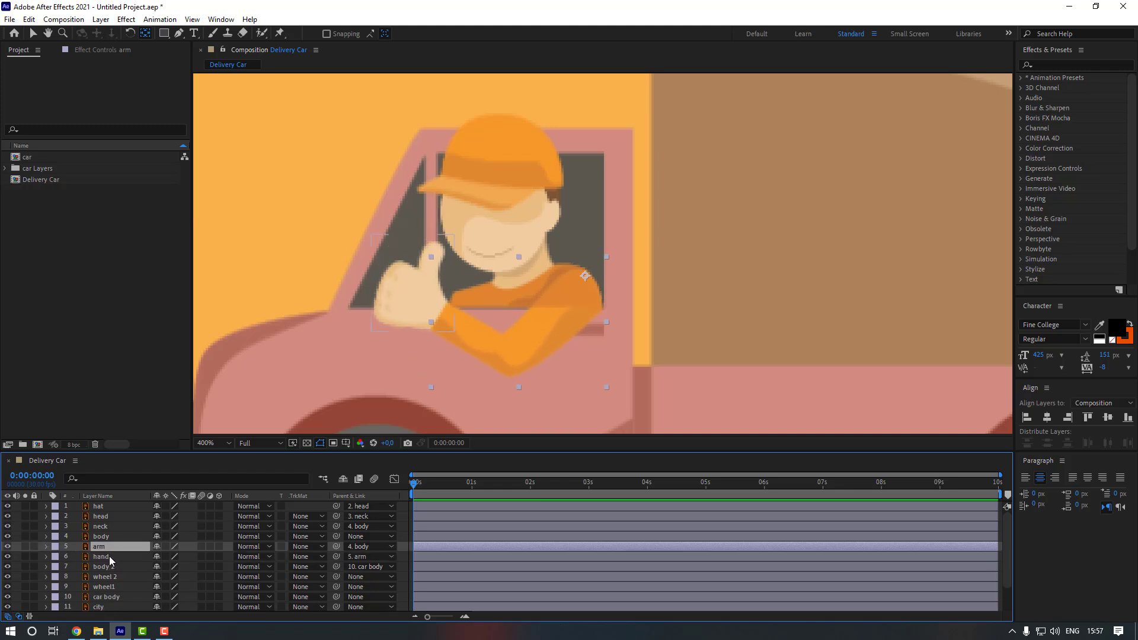
Move the arm and hand layers above the body layer in the stacking order
ctrl+click(111, 557)
drag(111, 557, 169, 546)
Test the arm layer's rotation in the new layer order, undo it, and collapse the property
click(122, 538)
key(r)
key(ctrl+z)
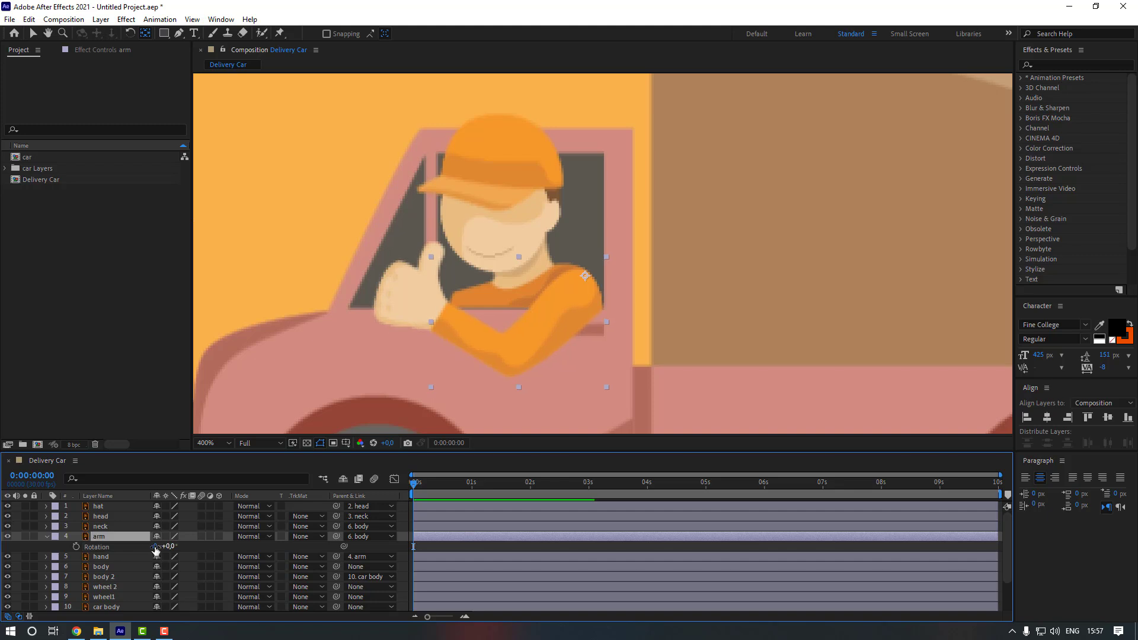
click(48, 537)
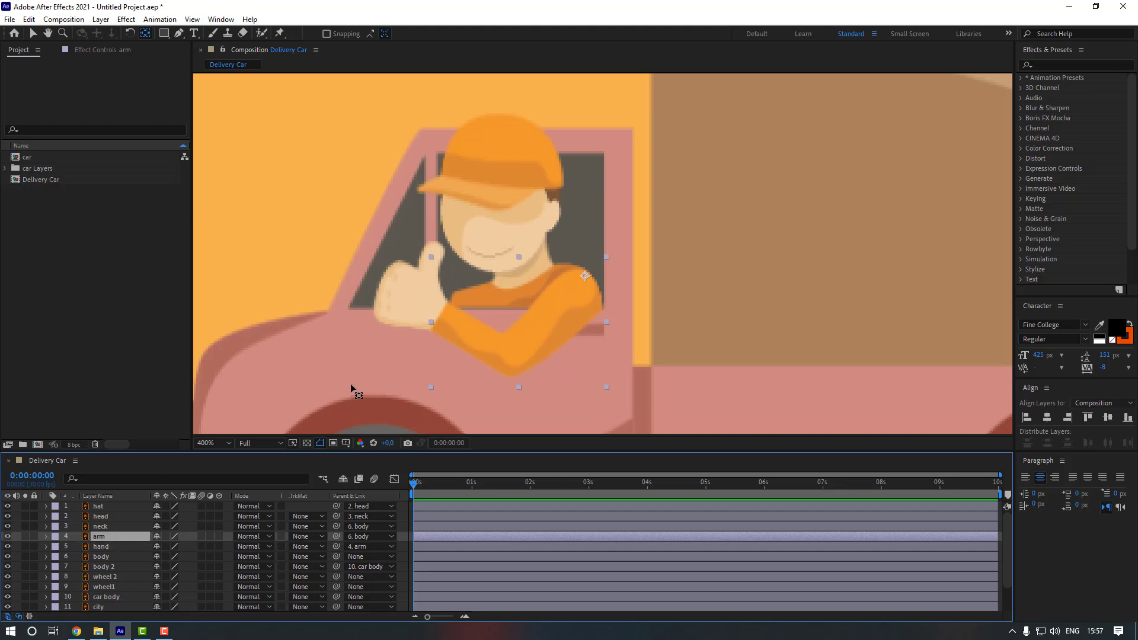
Add a Position keyframe to the car body layer at the start of the timeline
scroll(407, 383, down, 4)
key(v)
click(462, 396)
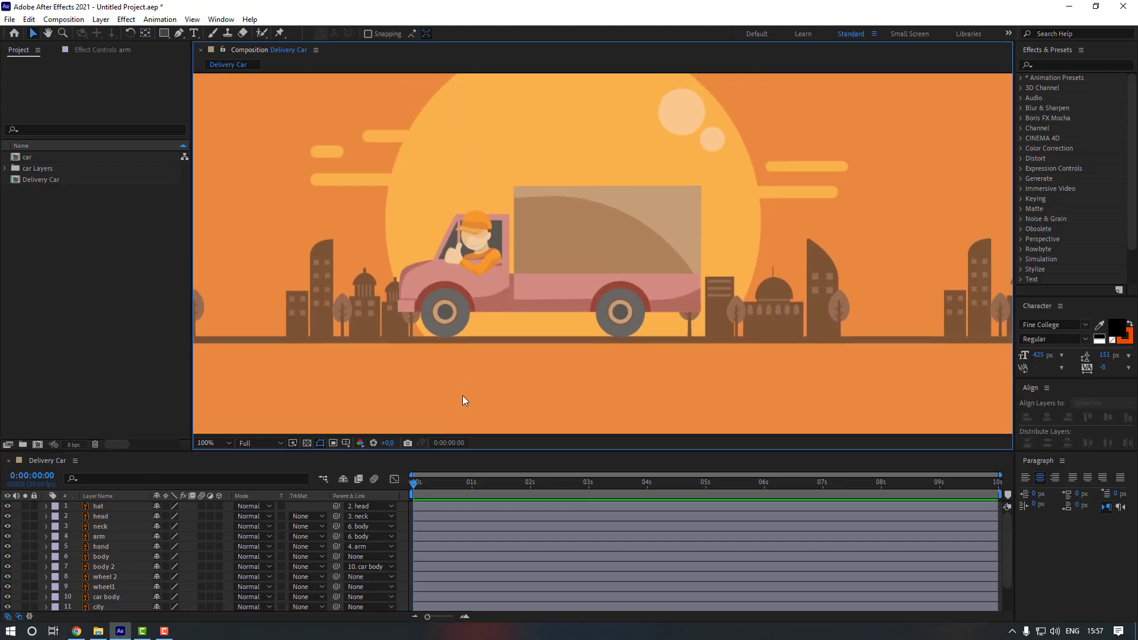
click(127, 595)
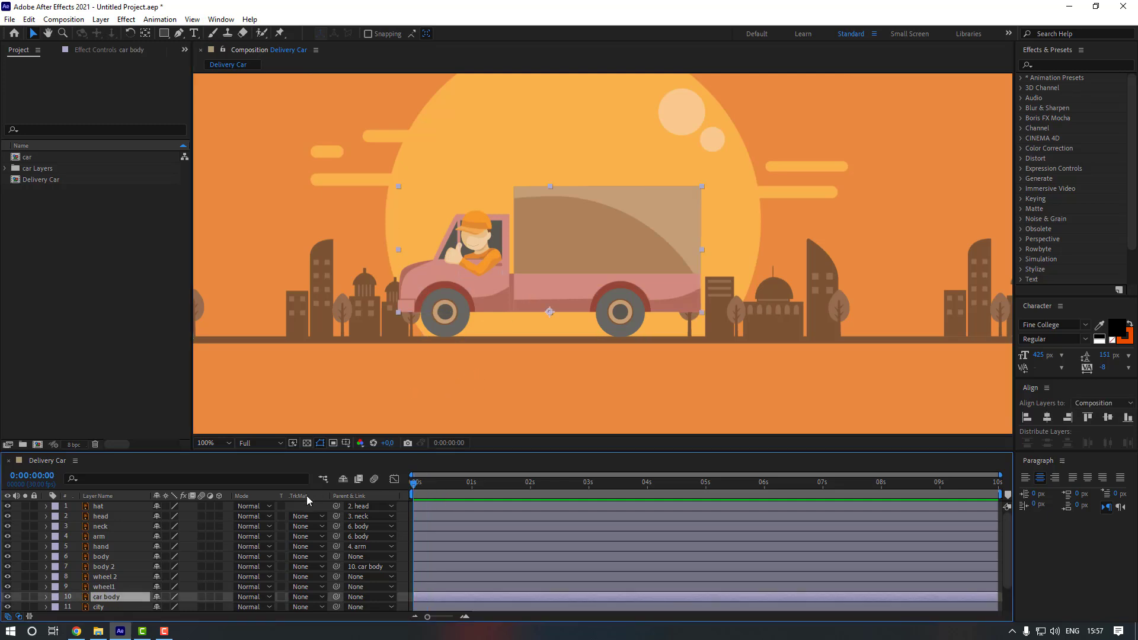
key(p)
scroll(149, 548, down, 2)
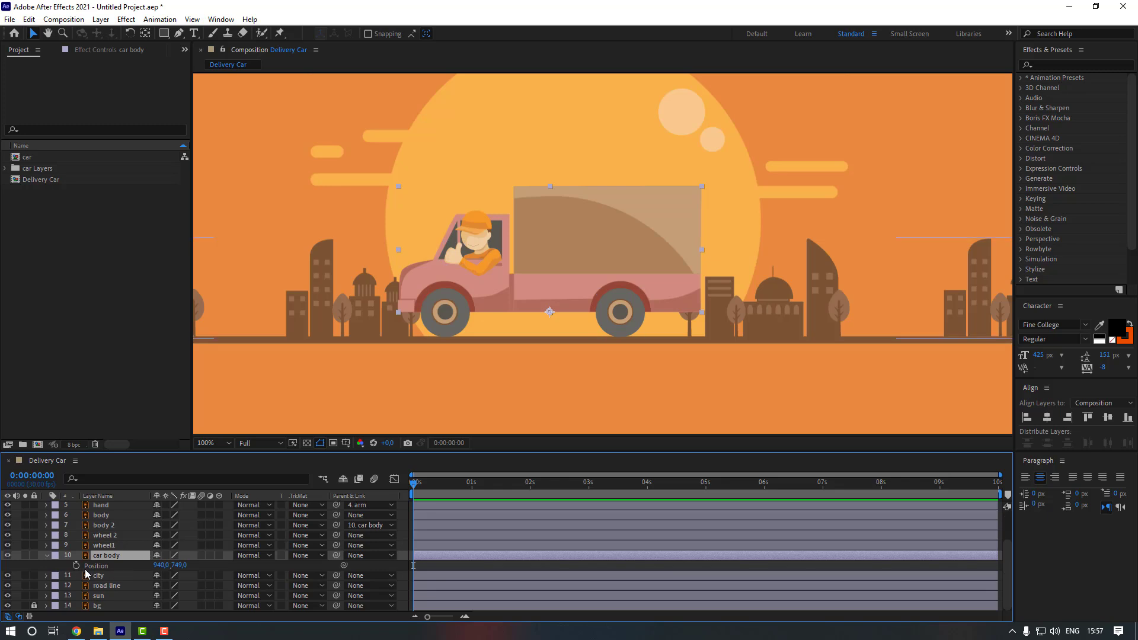
click(77, 566)
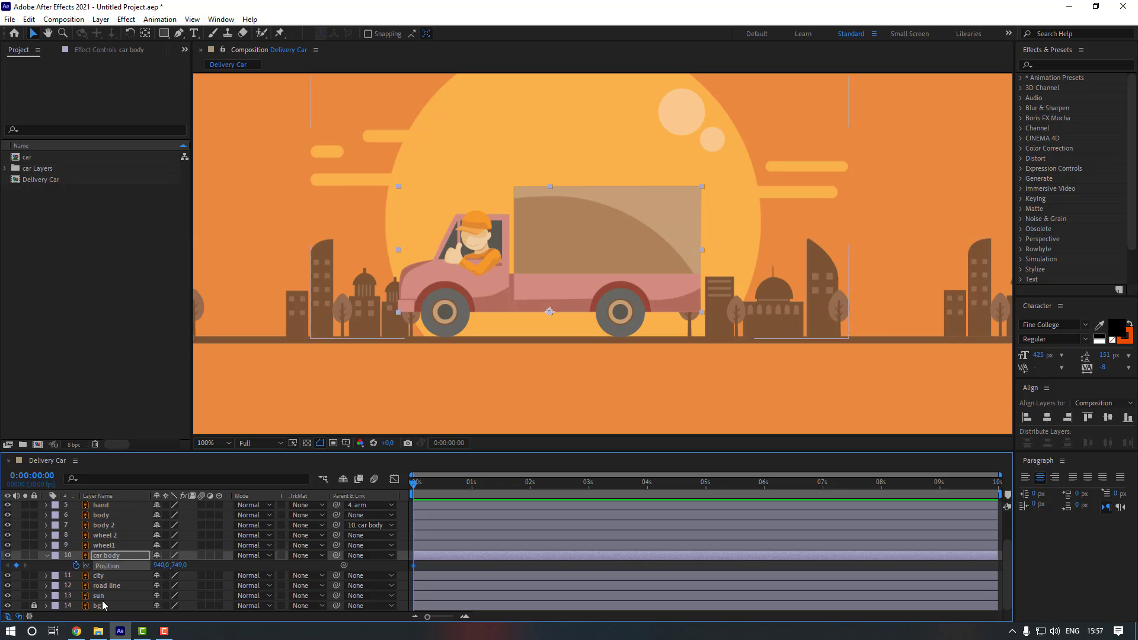
Lower the car body layer to a Y position of 756 at frame 10
key(shift+Page_Down)
key(Down)
key(Down)
key(Down)
key(Down)
key(Down)
key(Down)
key(Down)
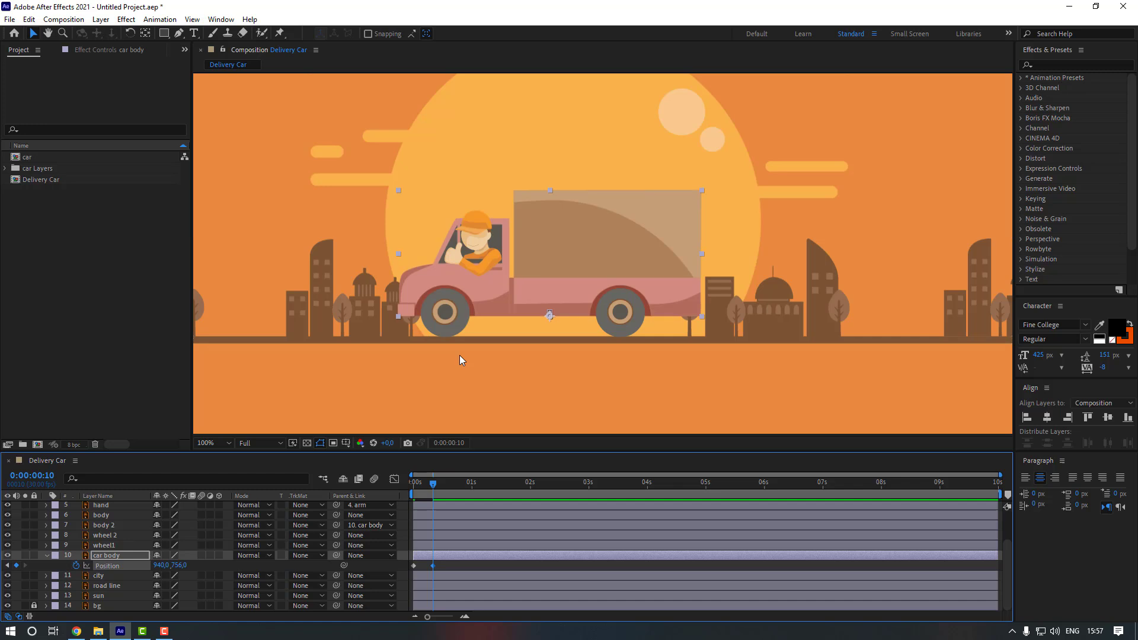
Copy the car body's first Position keyframe to frame 20
key(shift+Page_Down)
click(414, 566)
key(ctrl+c)
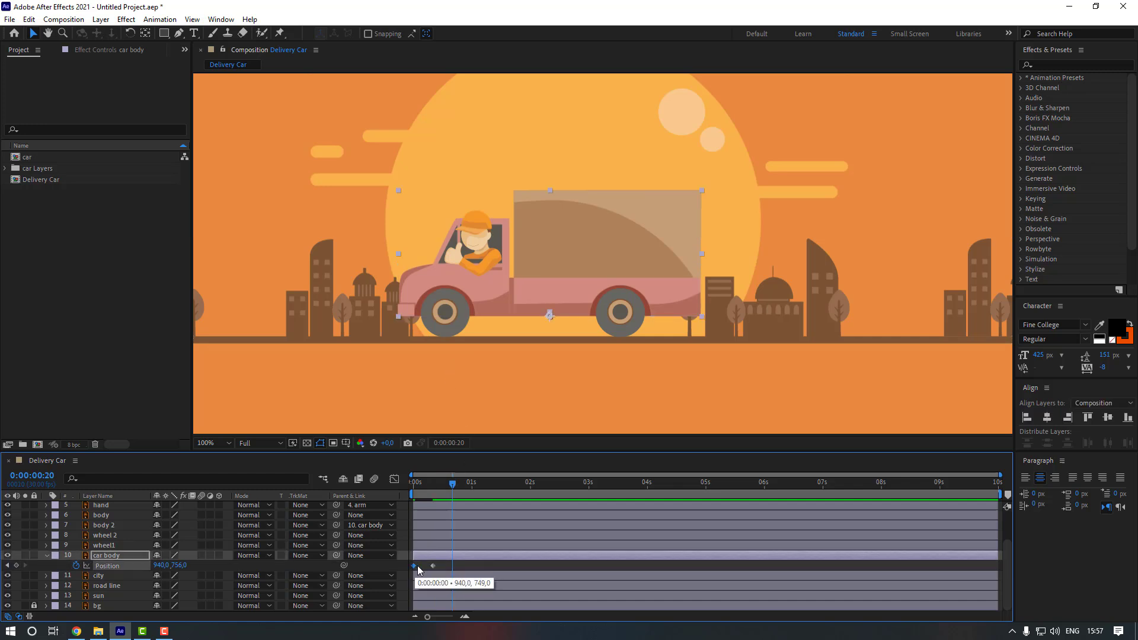
key(ctrl+v)
key(ctrl+v)
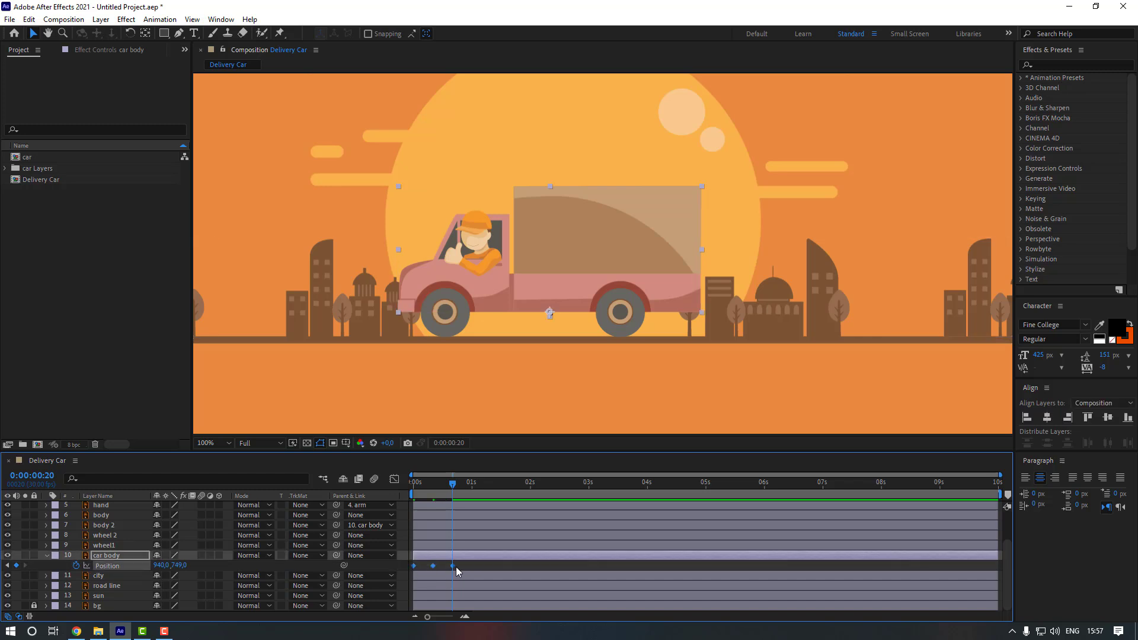
Apply Easy Ease to the car body's three Position keyframes and preview the bounce
right_click(456, 565)
mouse_move(461, 558)
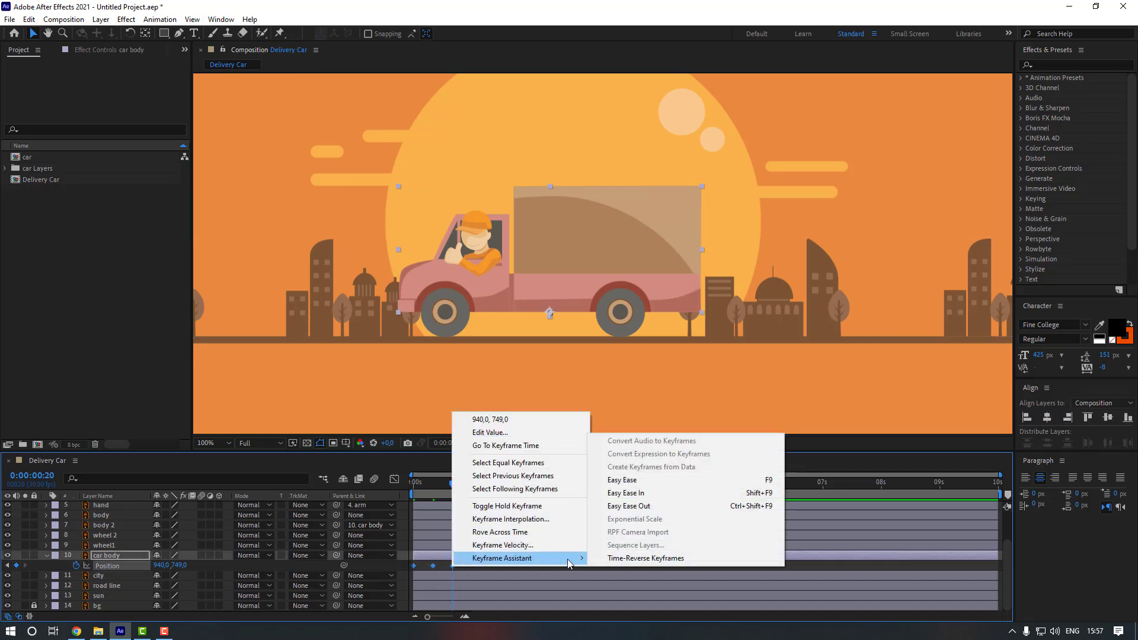
click(616, 479)
click(471, 571)
key(space)
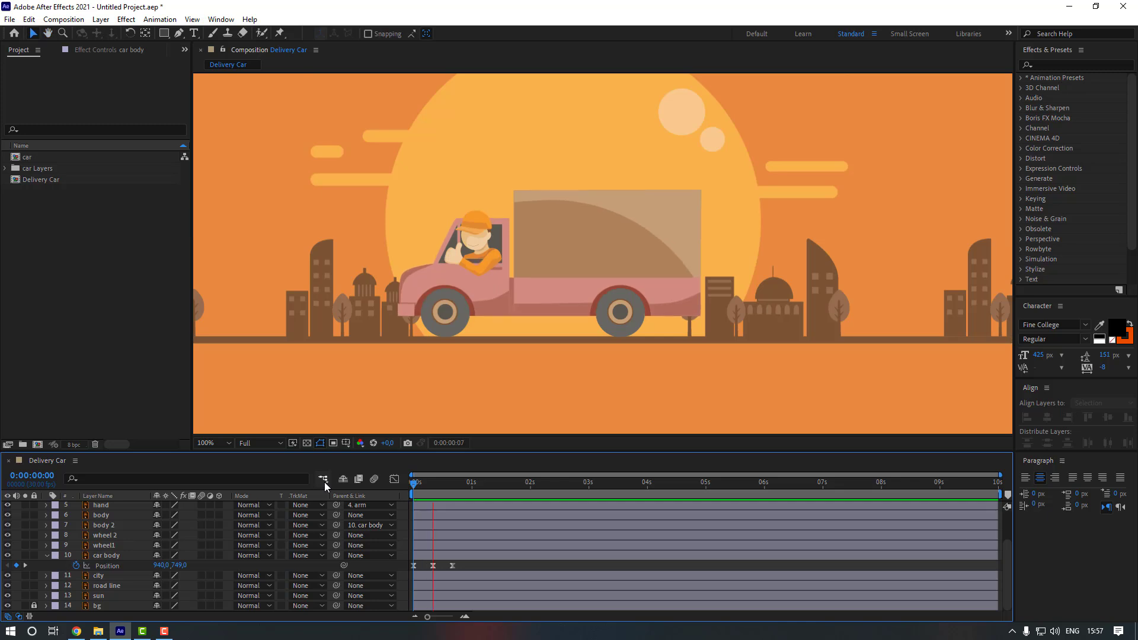
click(486, 522)
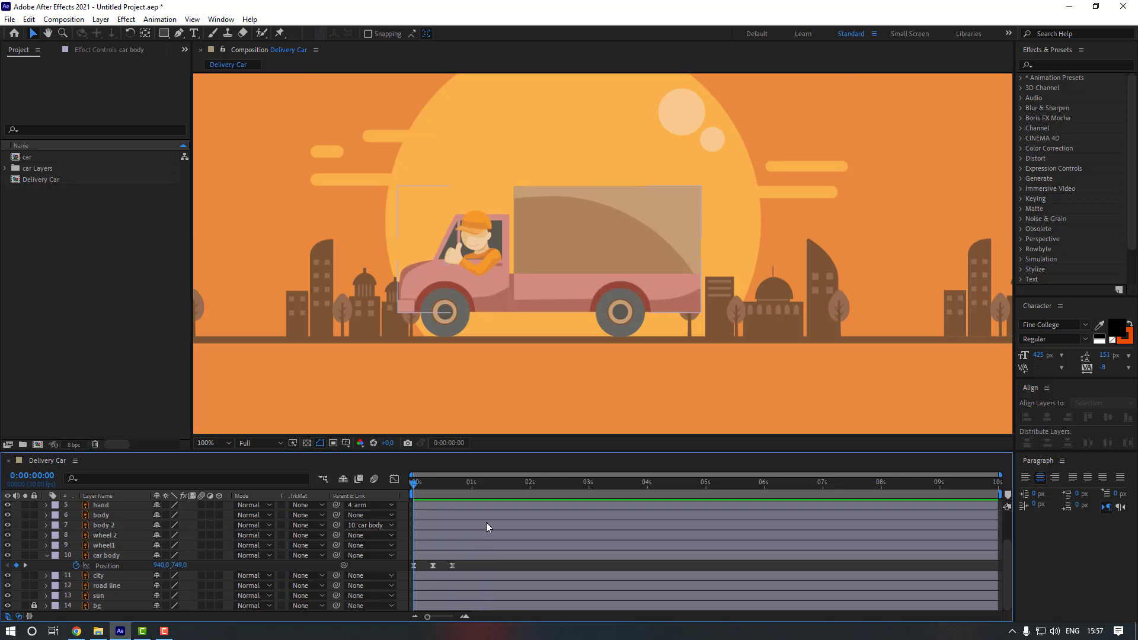
Add the expression loopOut("pingpong") to the car body's Position and preview the looping bounce
key(alt)
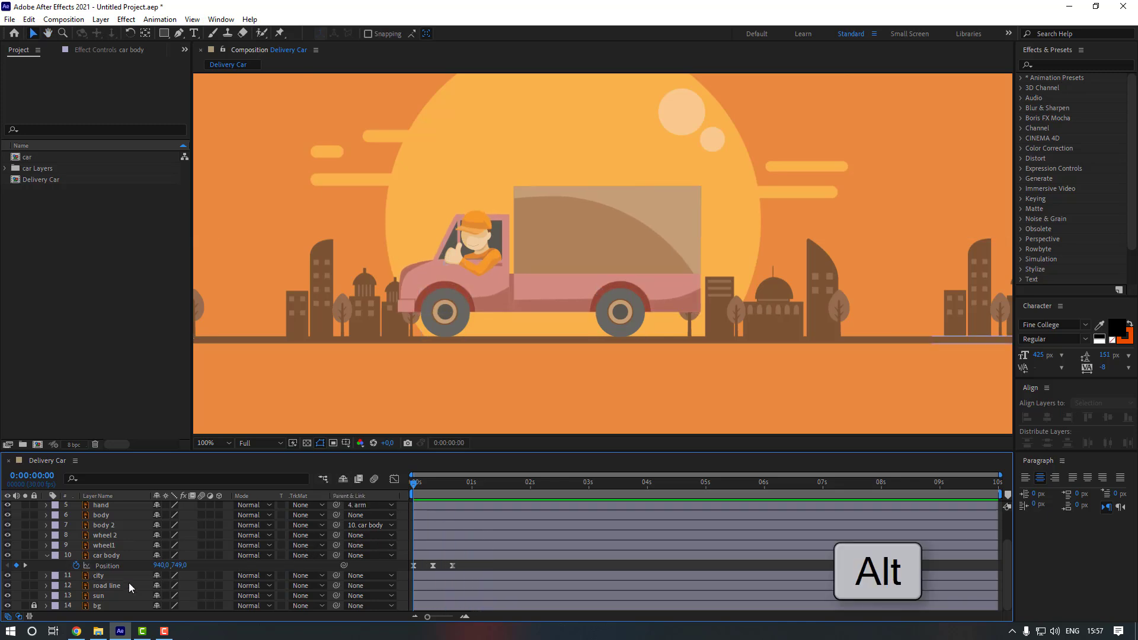
alt+click(76, 566)
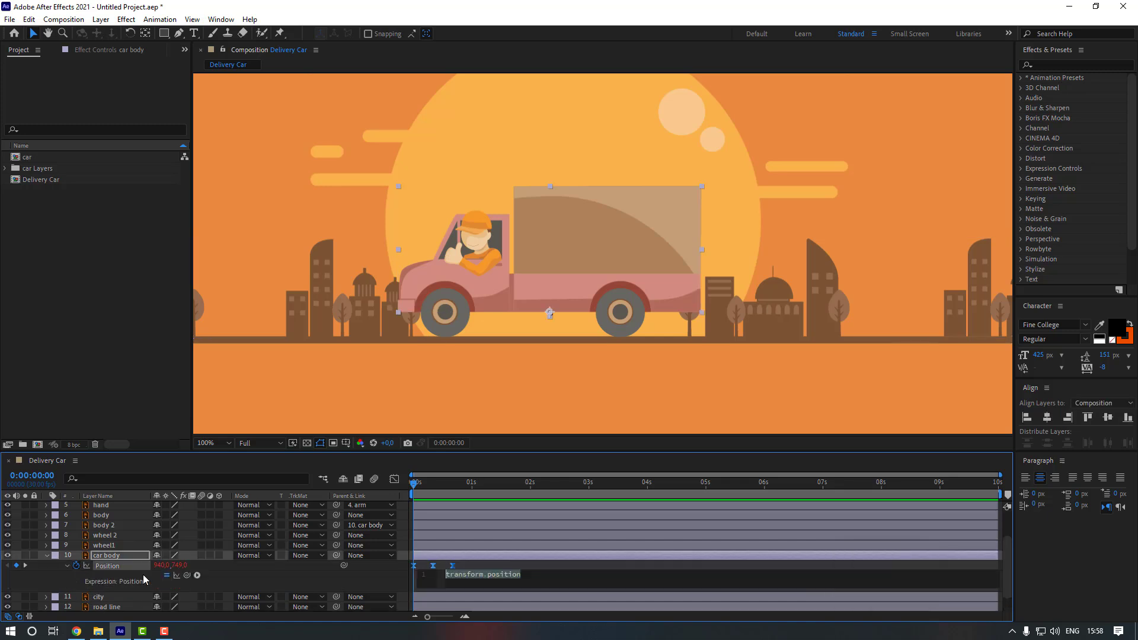
text(loopOut())
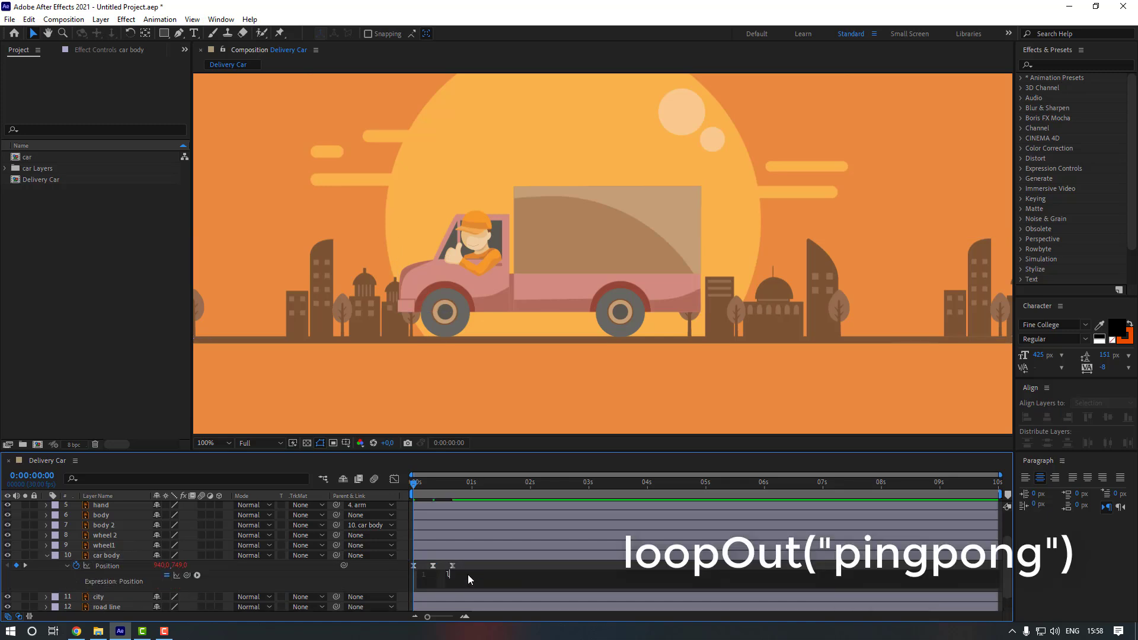
text("pingpong)
click(488, 566)
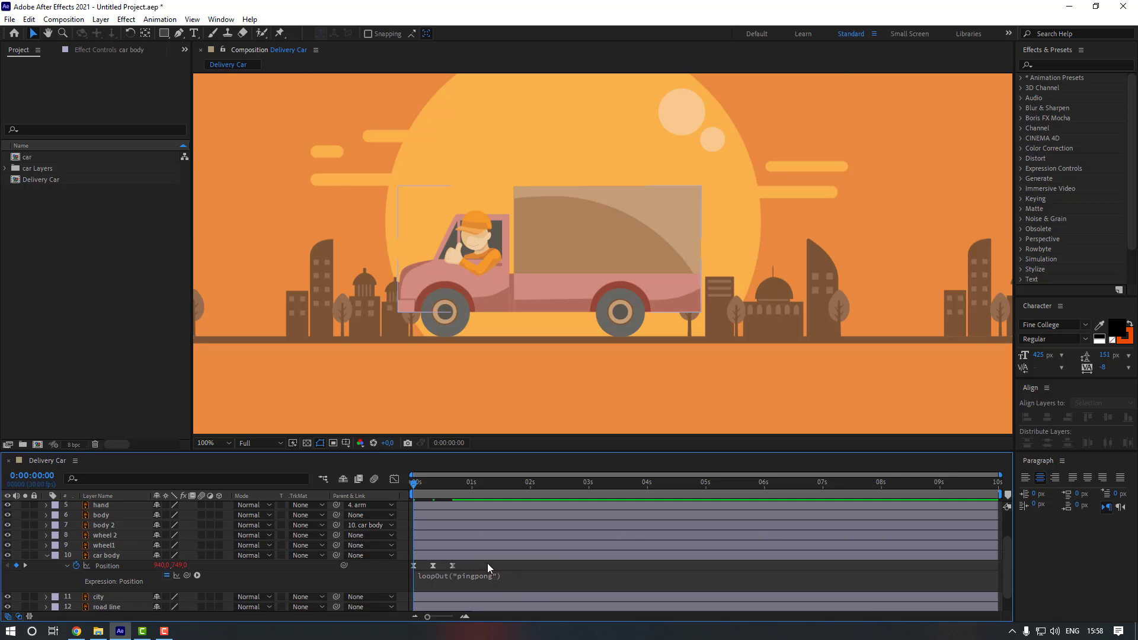
key(space)
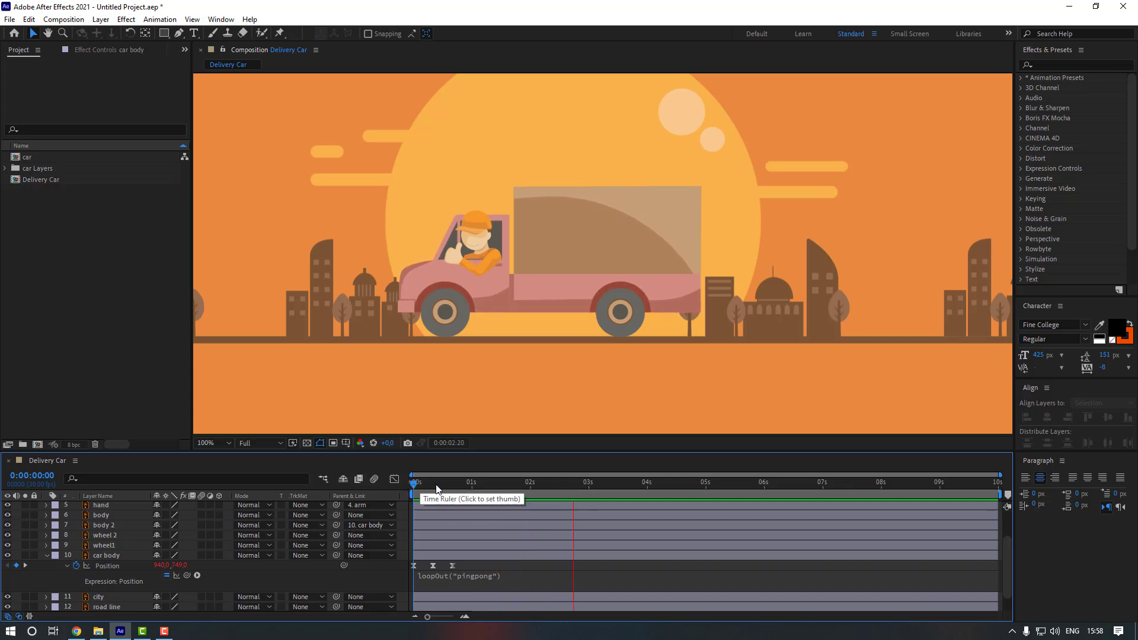
Show the car body's Rotation alongside its Position and add a Rotation keyframe at the start
click(108, 555)
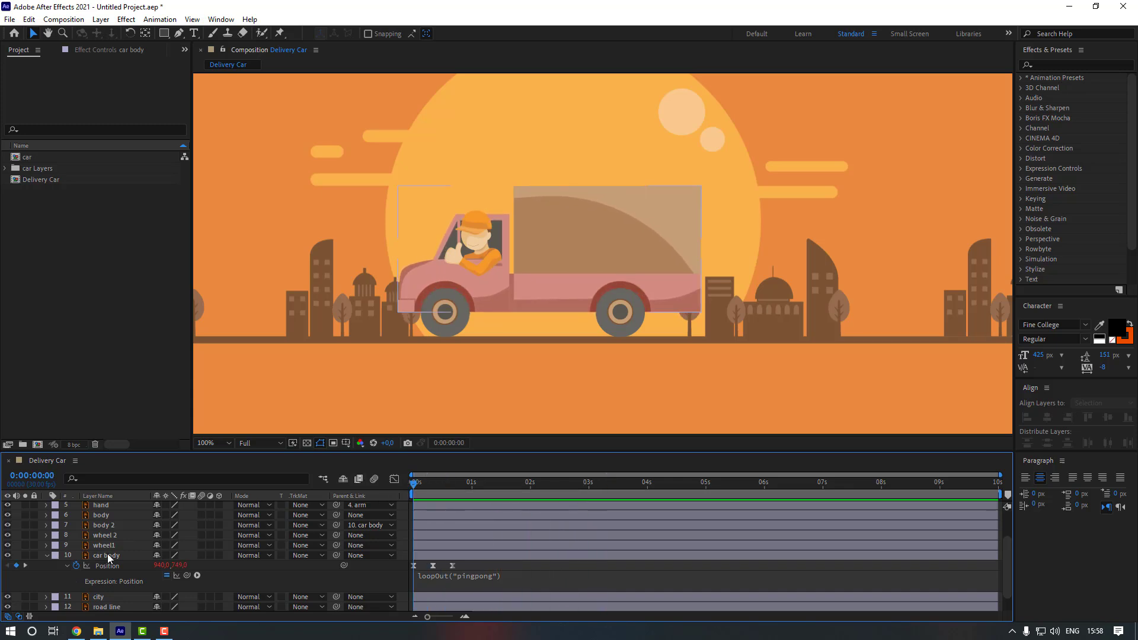
click(108, 554)
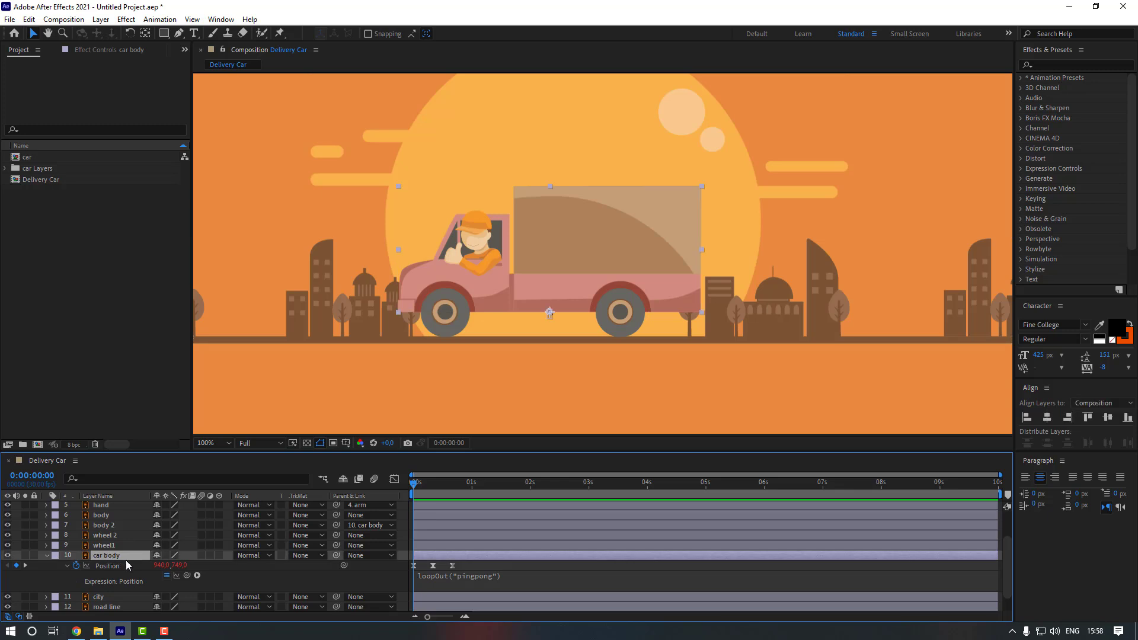
key(shift+r)
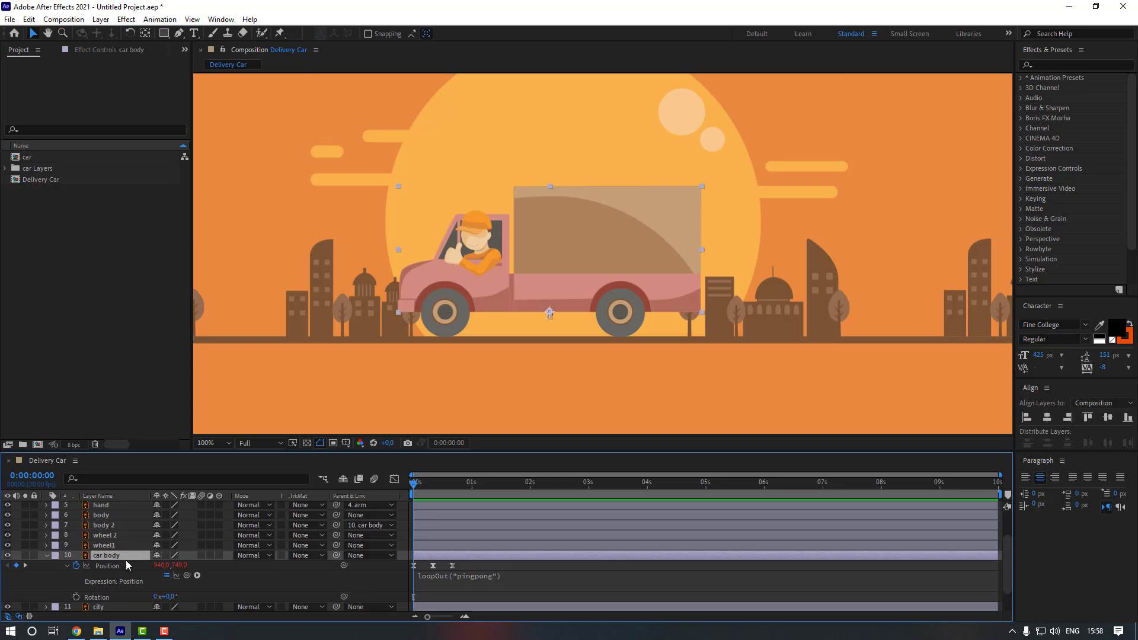
click(76, 597)
Try a 3° tilt on the car body's first Rotation keyframe
click(168, 596)
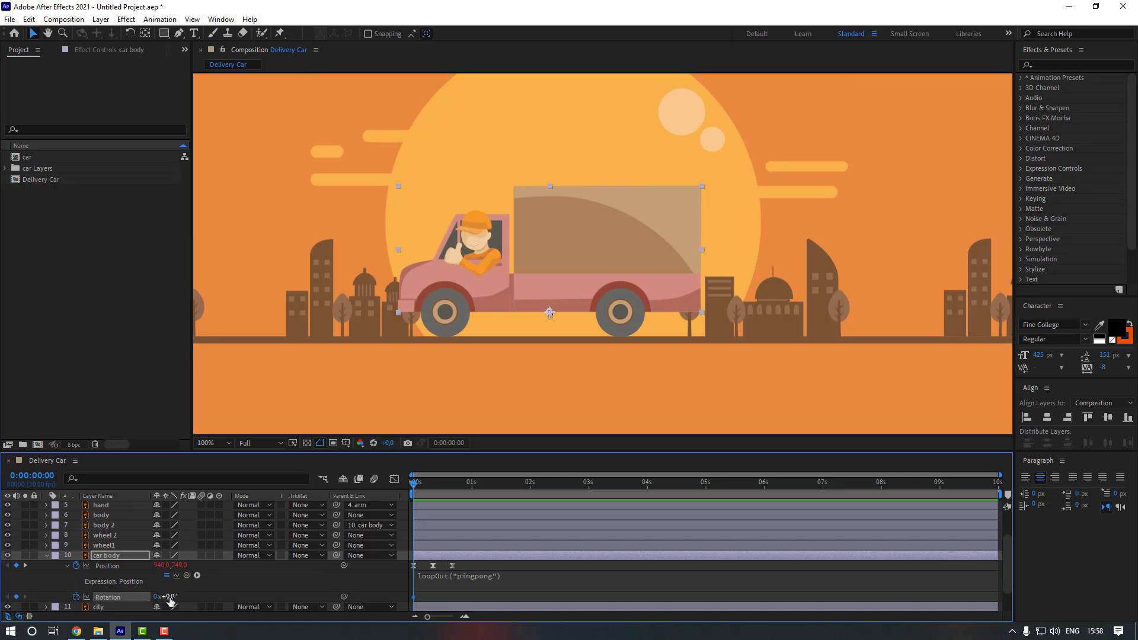
text(3)
key(Return)
Set the car body's first Rotation keyframe to 1°
click(170, 596)
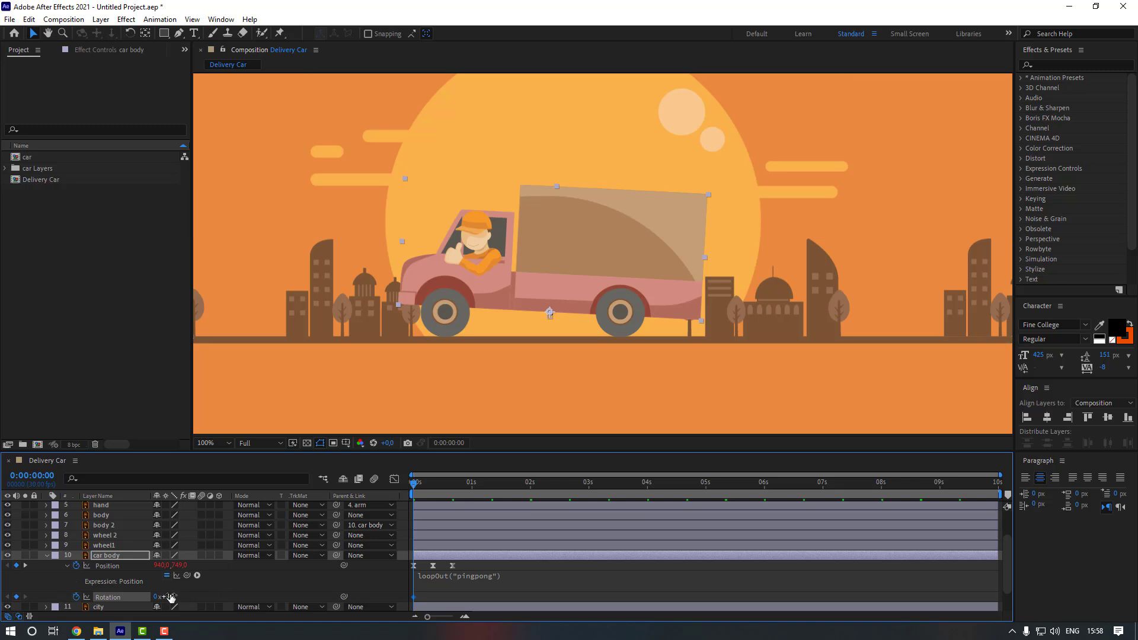
text(1)
key(Return)
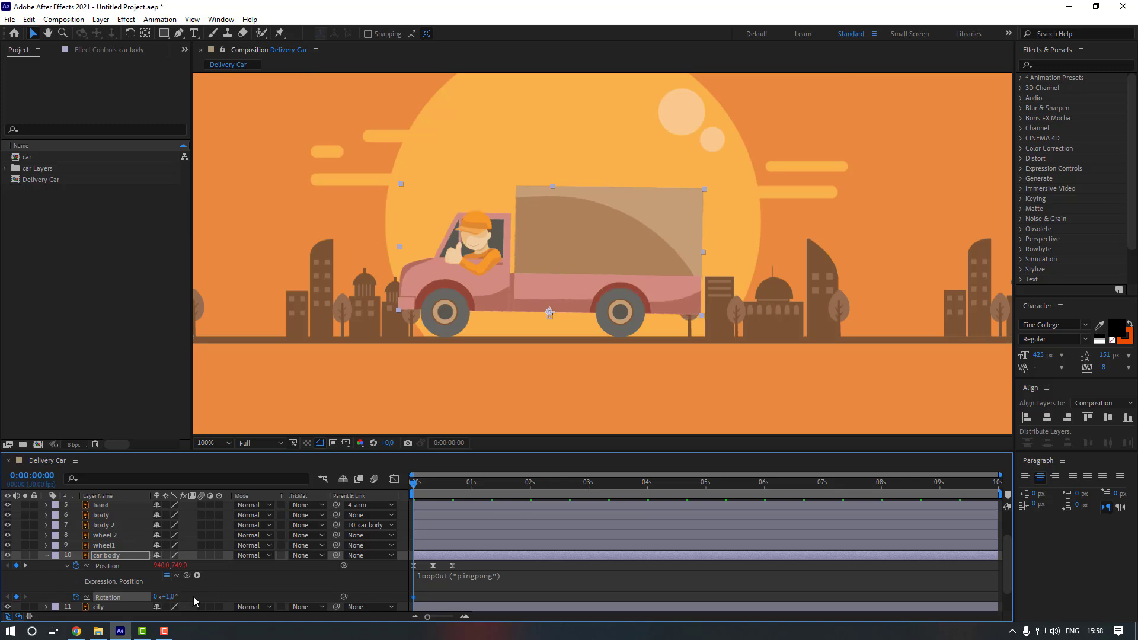
Set the car body's Rotation to -1° at frame 10
key(F2)
key(shift+Page_Down)
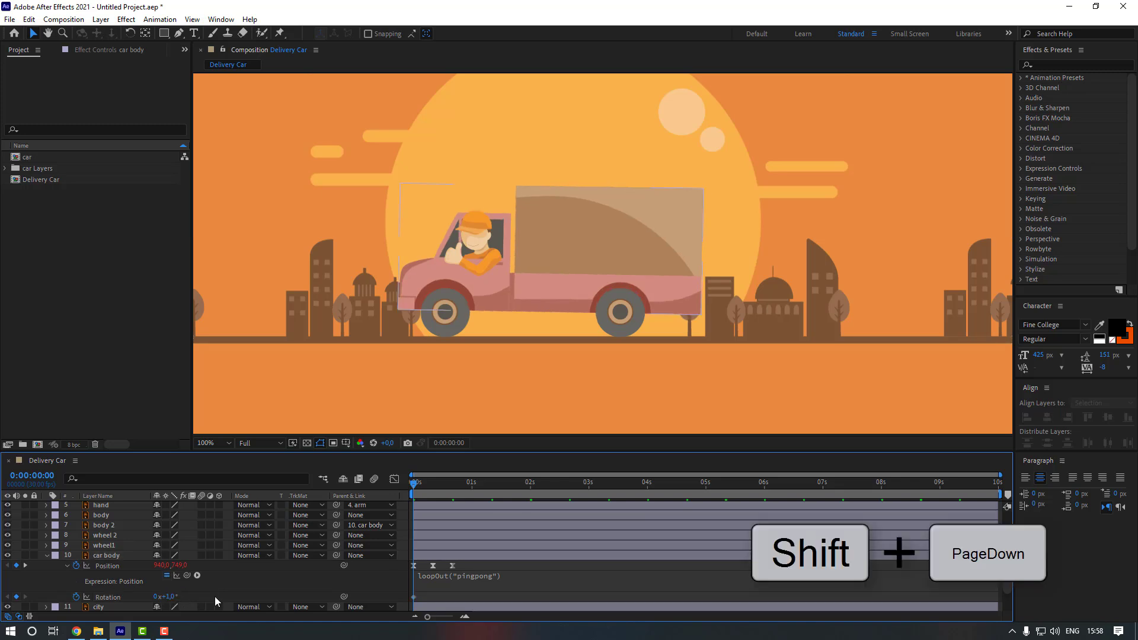
key(shift+Page_Down)
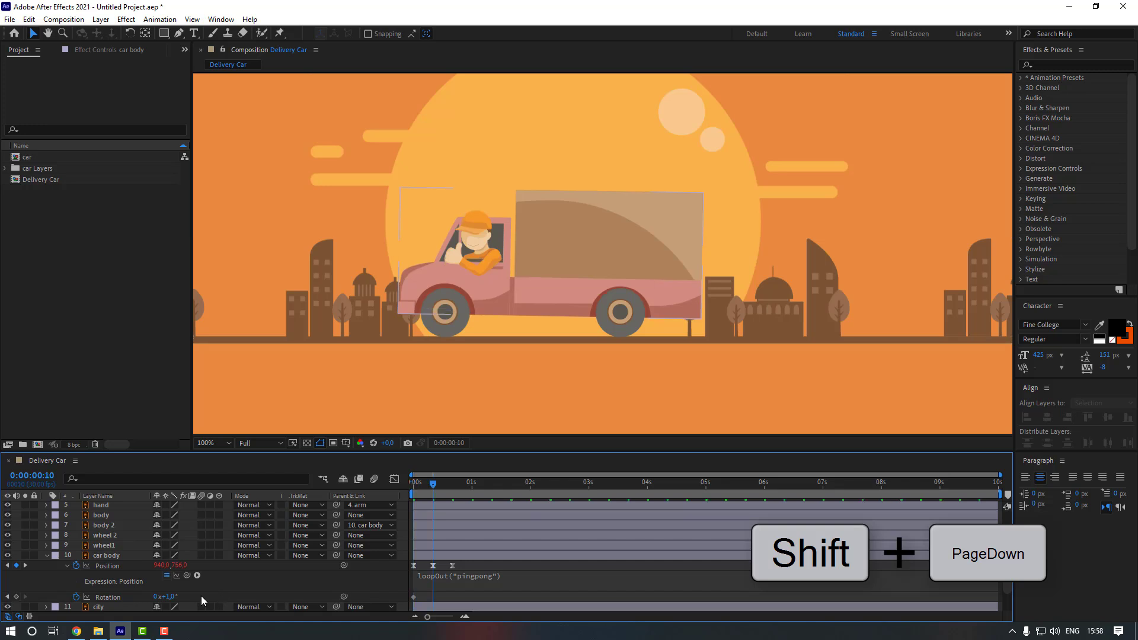
click(169, 596)
text(-1)
key(Return)
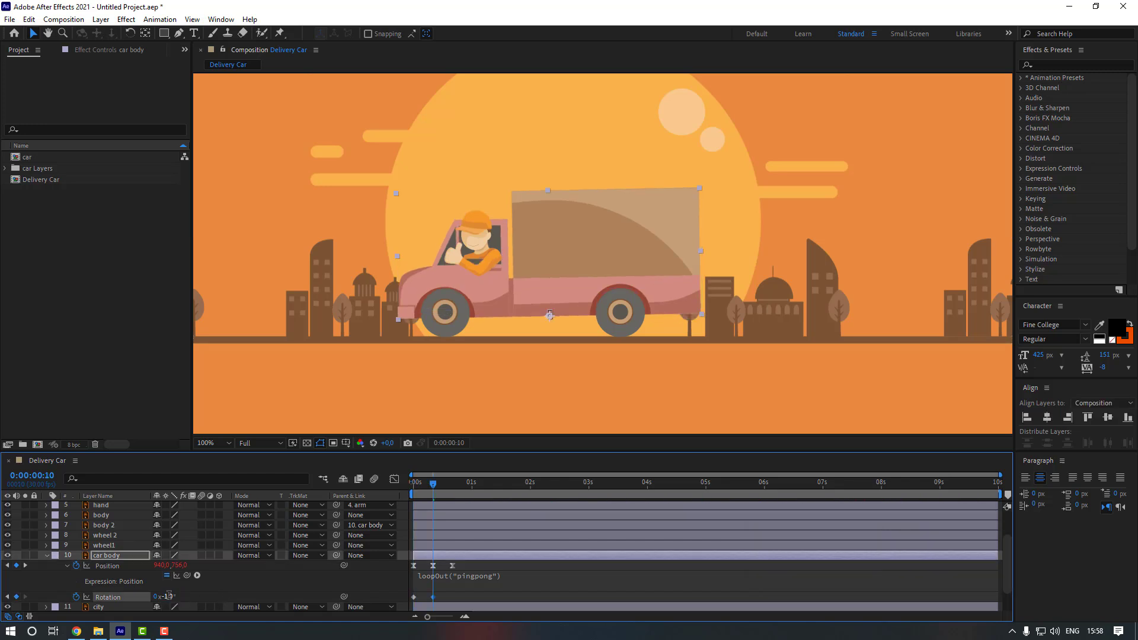
Copy the first Rotation keyframe to frame 20 and apply Easy Ease to all three Rotation keyframes
key(shift+Page_Down)
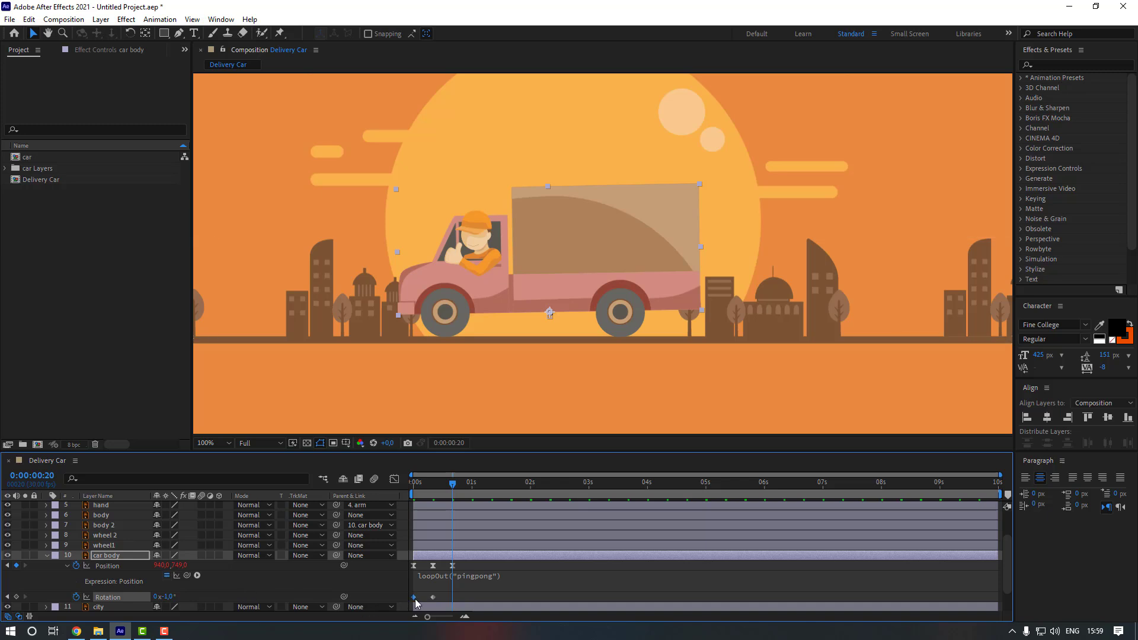
key(ctrl+c)
key(ctrl+v)
right_click(453, 597)
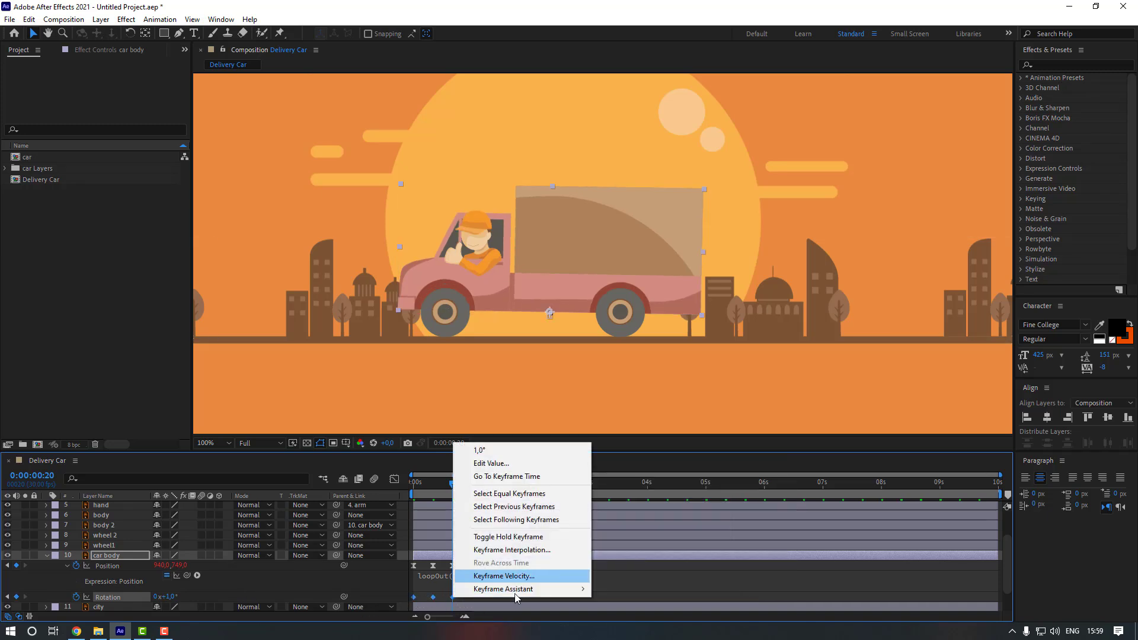
mouse_move(515, 597)
click(621, 579)
Add the expression loopOut("pingpong") to the car body's Rotation
scroll(95, 570, down, 2)
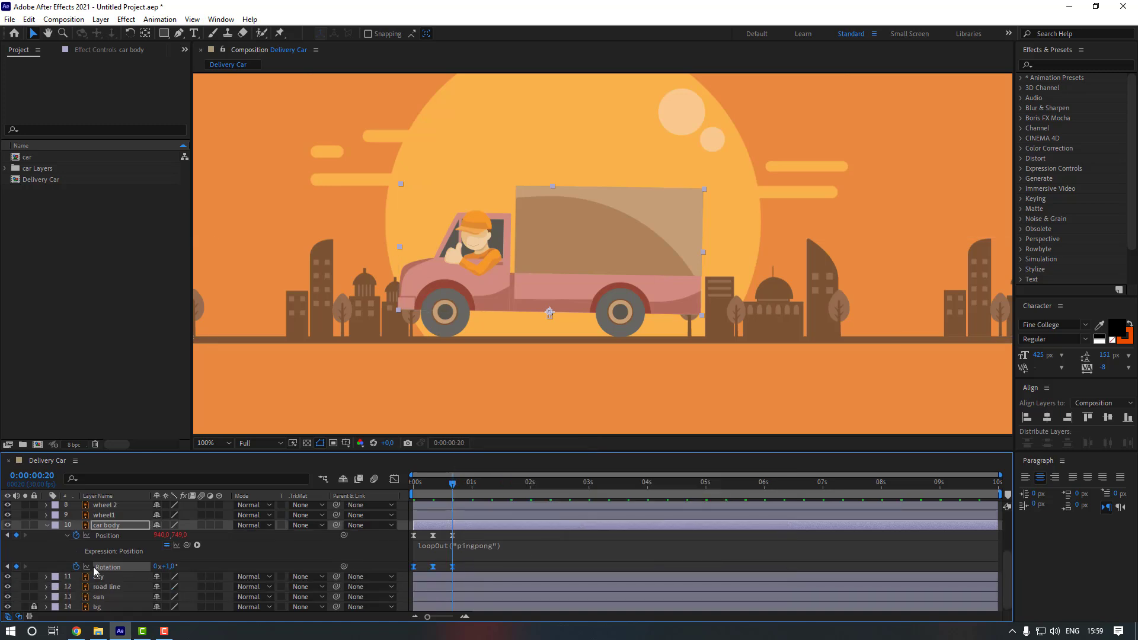
alt+click(75, 567)
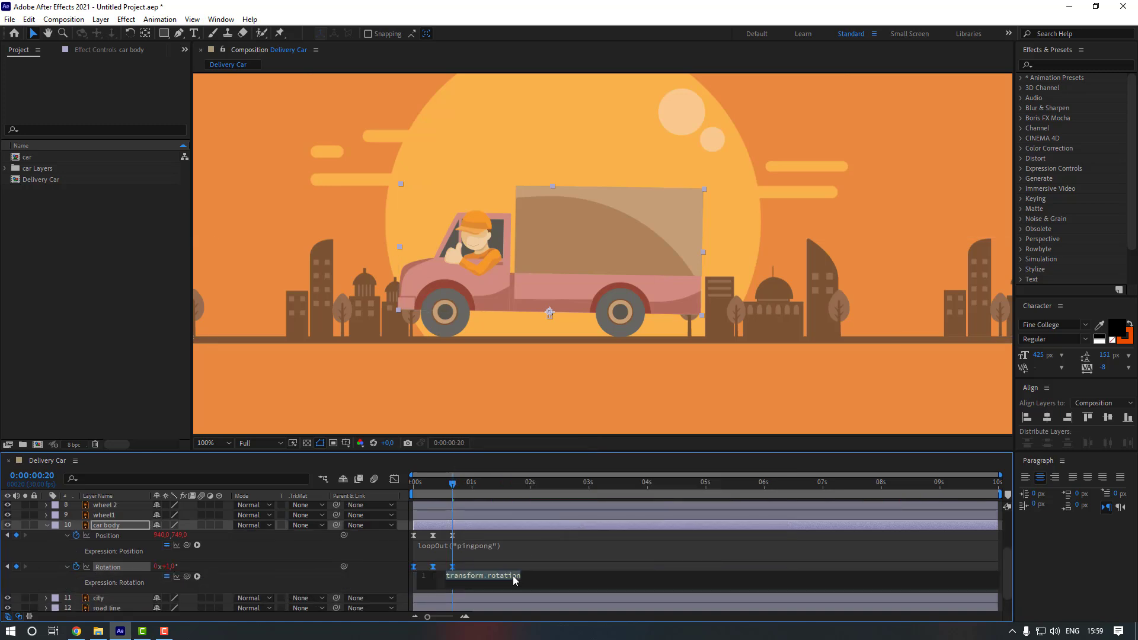
text(loopO)
key(Return)
text("pingpong)
click(511, 567)
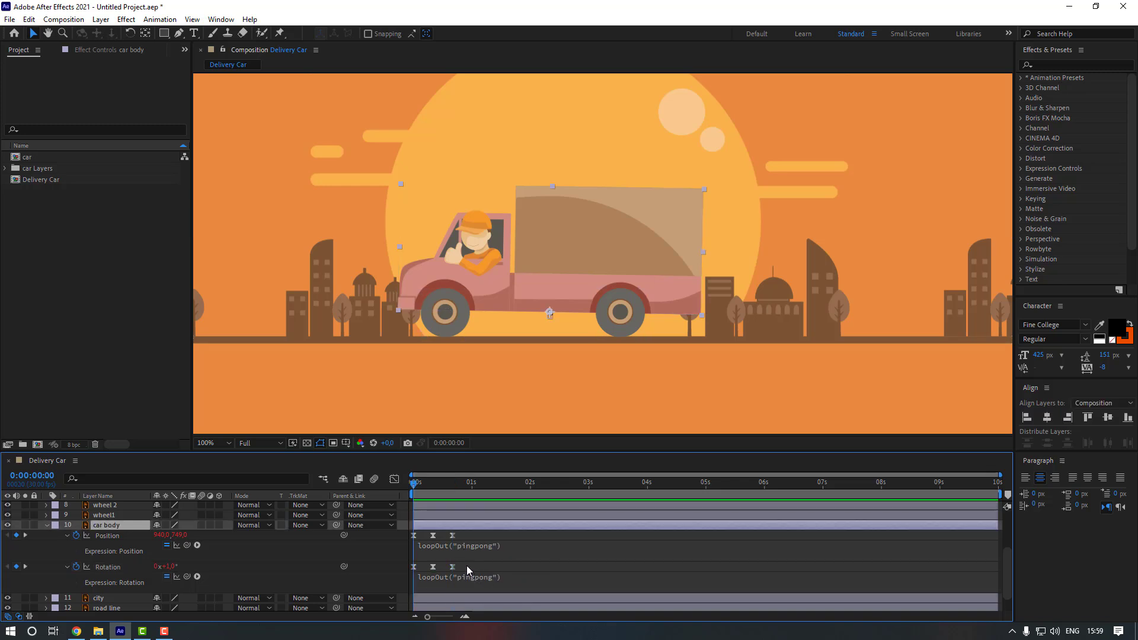
Compress the spacing of the Rotation keyframes so the last one falls before half a second, and preview the motion
drag(467, 566, 438, 569)
click(460, 569)
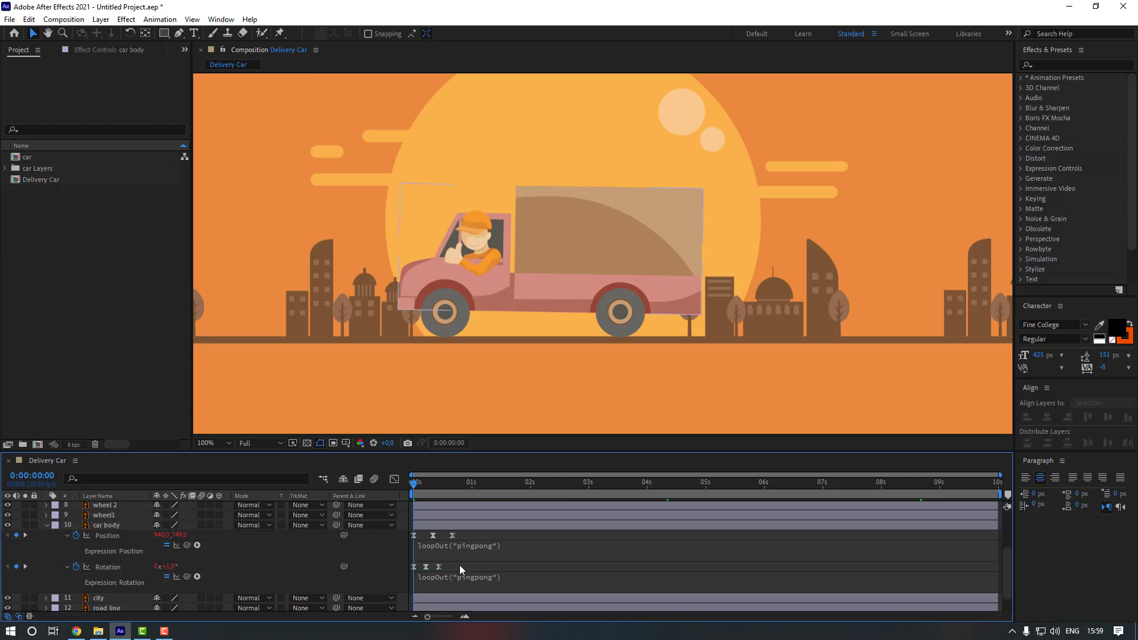
key(space)
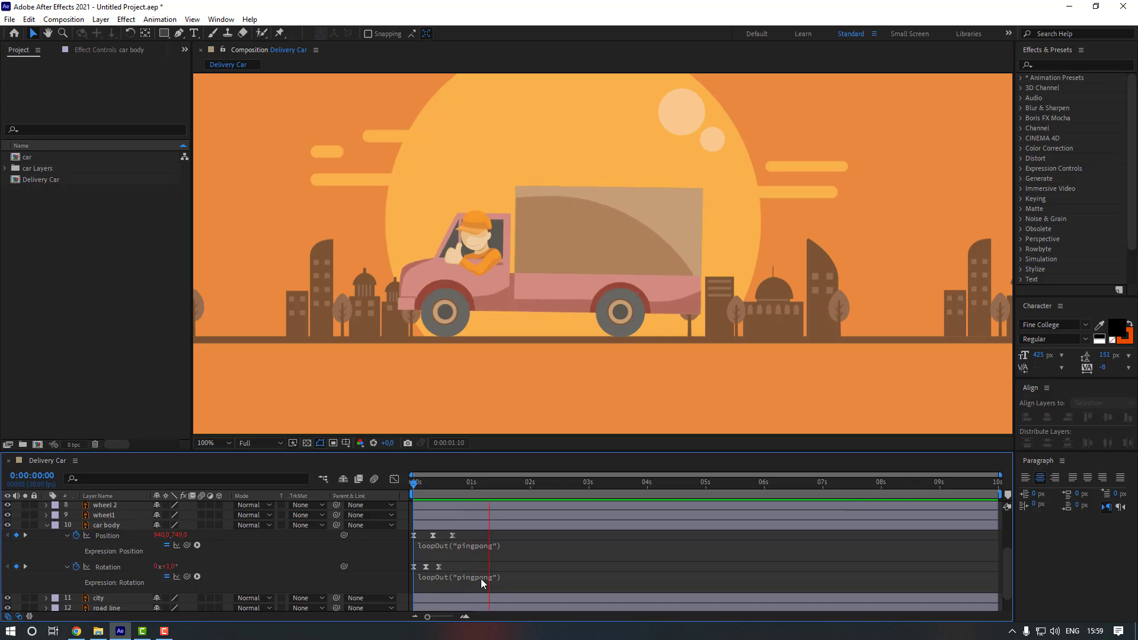
key(space)
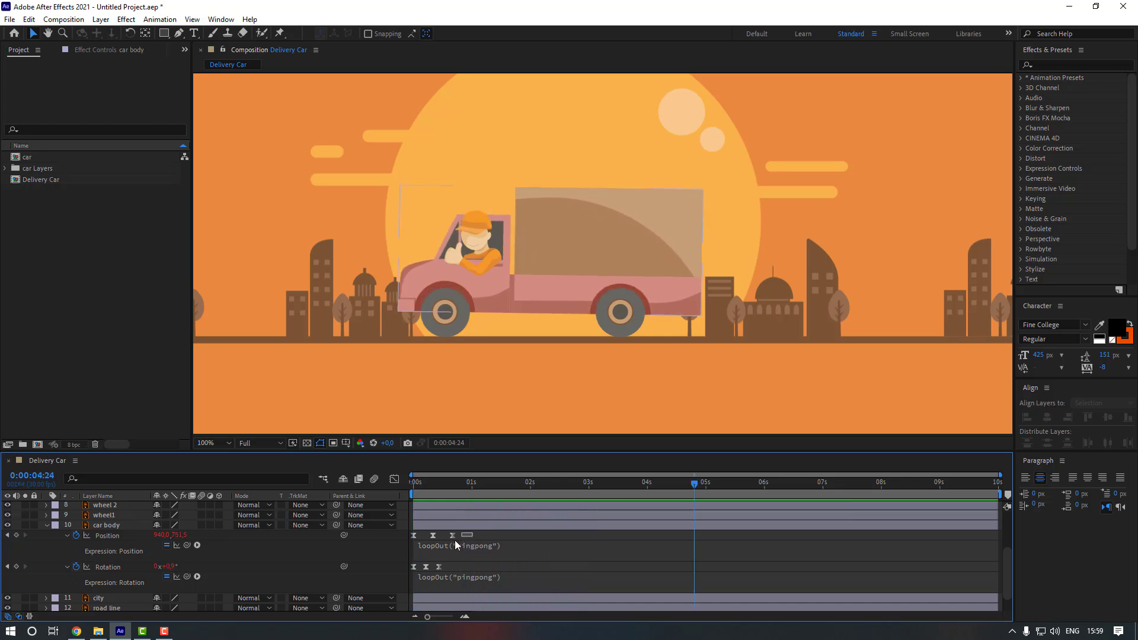
Stretch the Position and Rotation keyframes together, with the last Position keyframe just past one second, and preview the slower motion
drag(472, 532, 406, 584)
drag(455, 536, 491, 537)
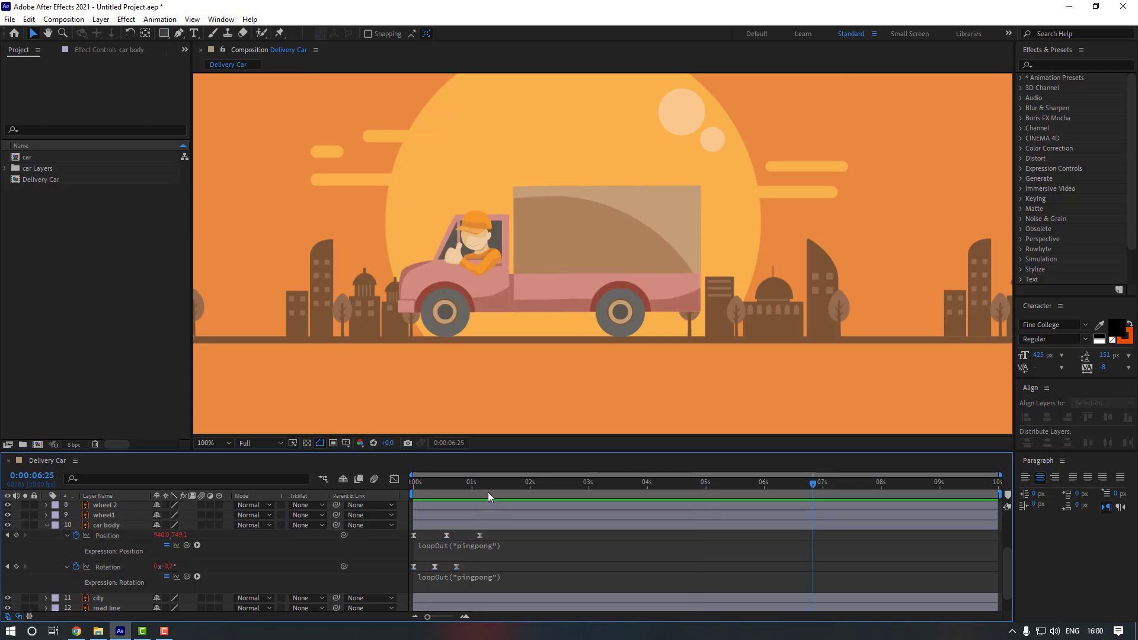
drag(489, 491, 280, 481)
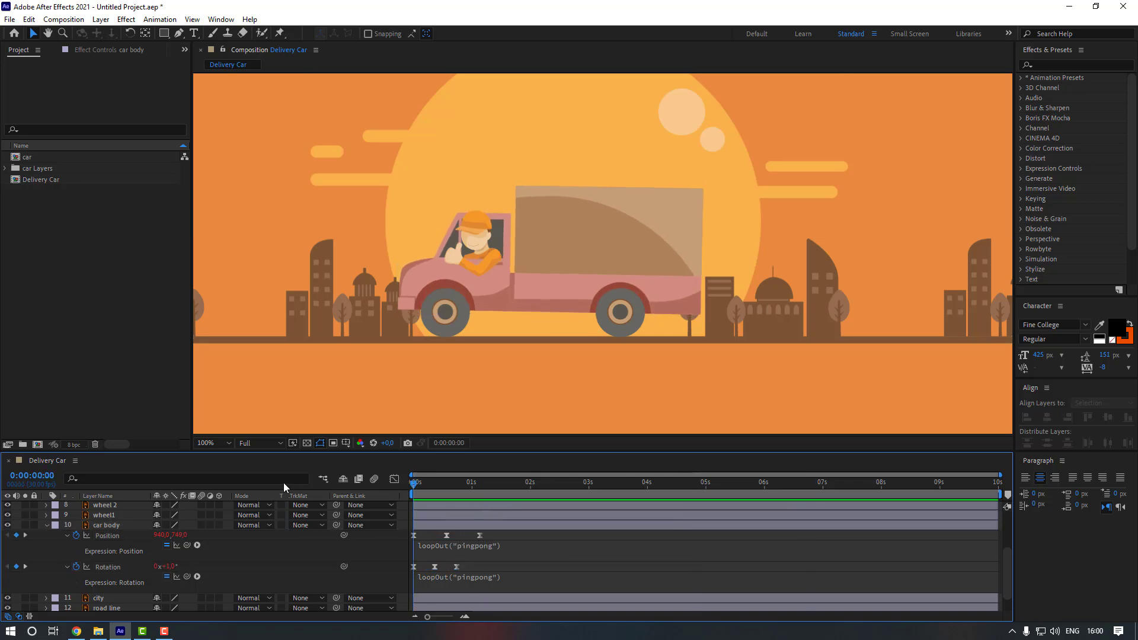
key(space)
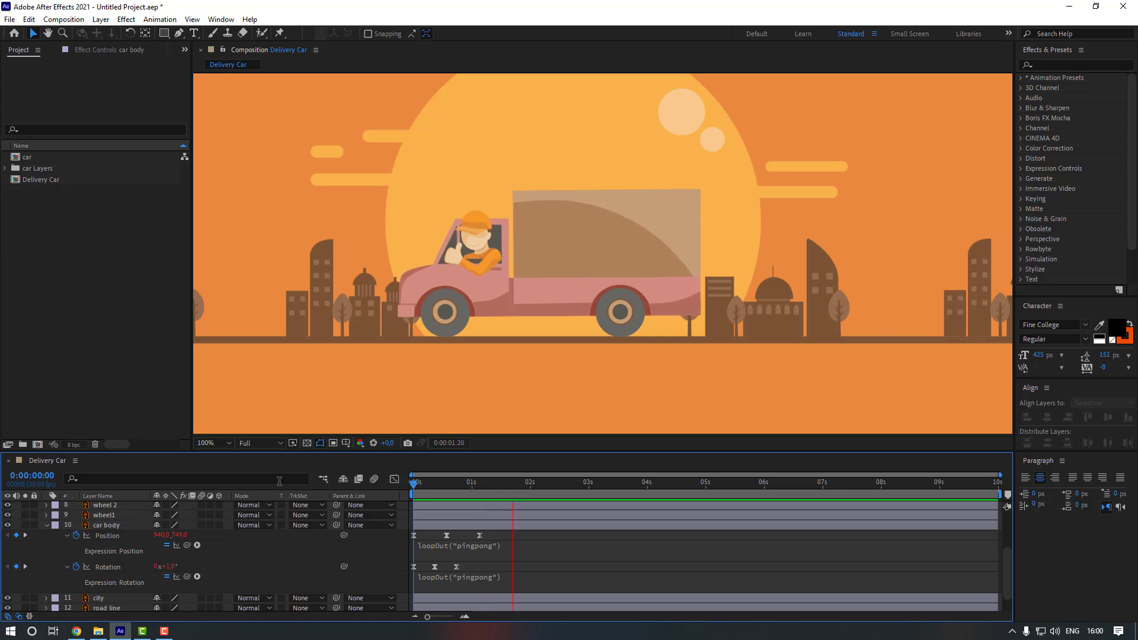
key(space)
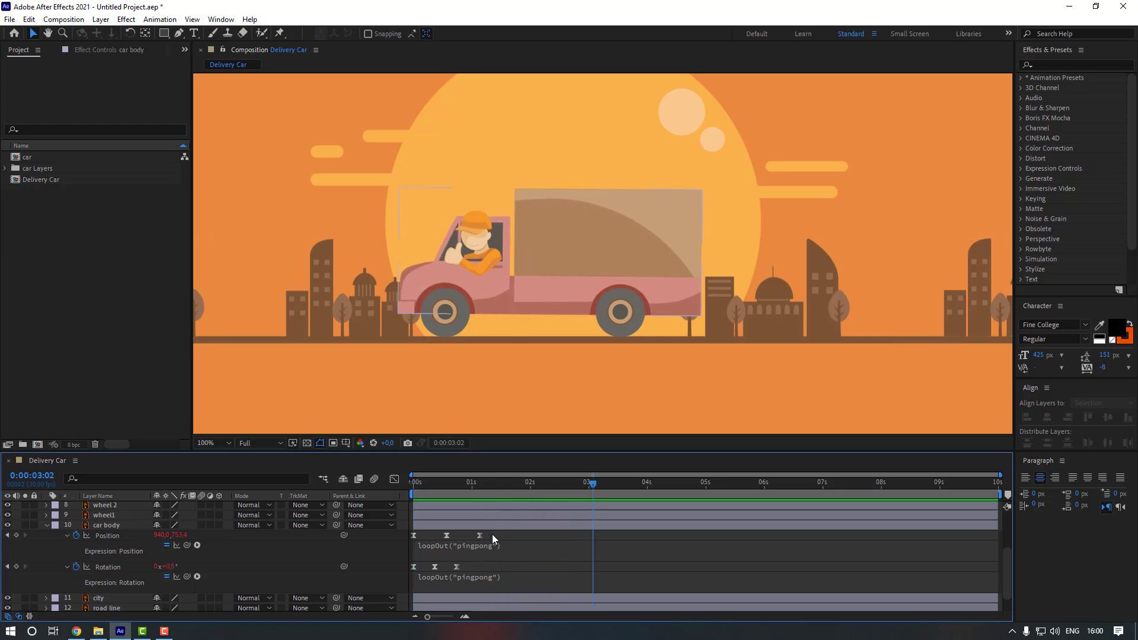
Compress the car body's Position keyframes to end at about 0.6 seconds, and stretch its Rotation keyframes to end just before one second
drag(492, 535, 405, 550)
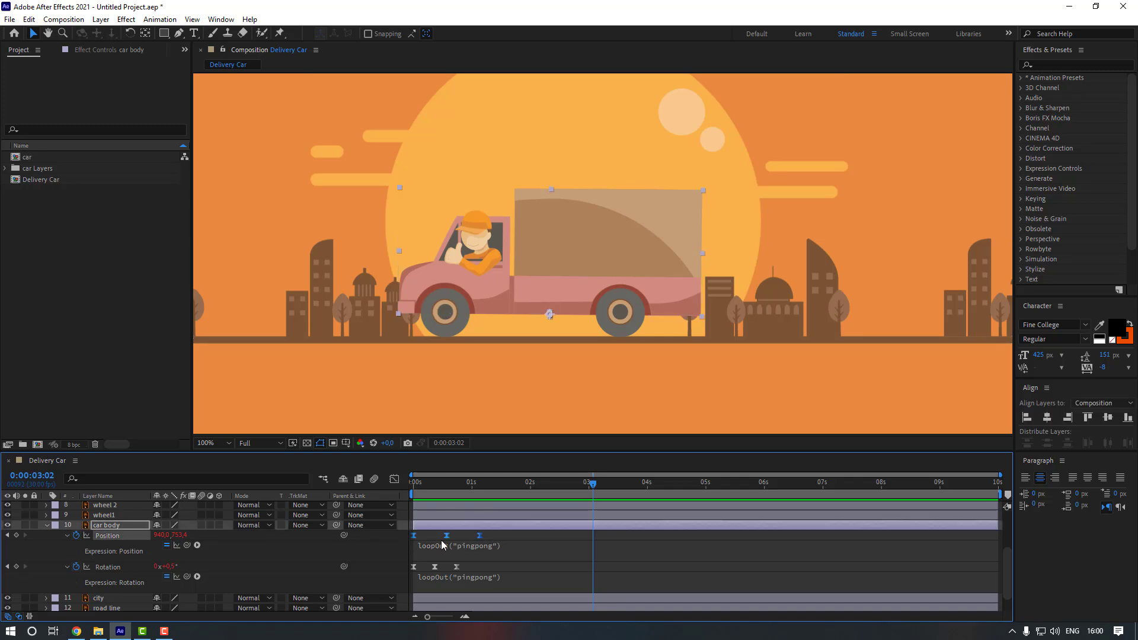
drag(476, 536, 475, 566)
click(478, 567)
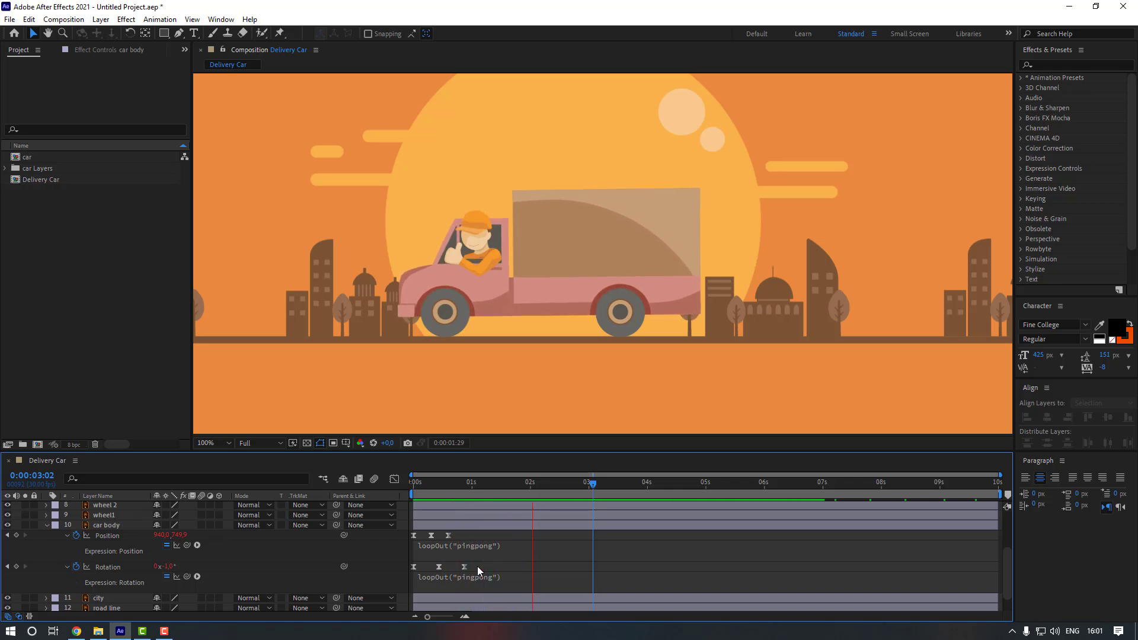
Stretch the car body's Rotation keyframes so the last one falls just past one second, and preview the motion
click(471, 482)
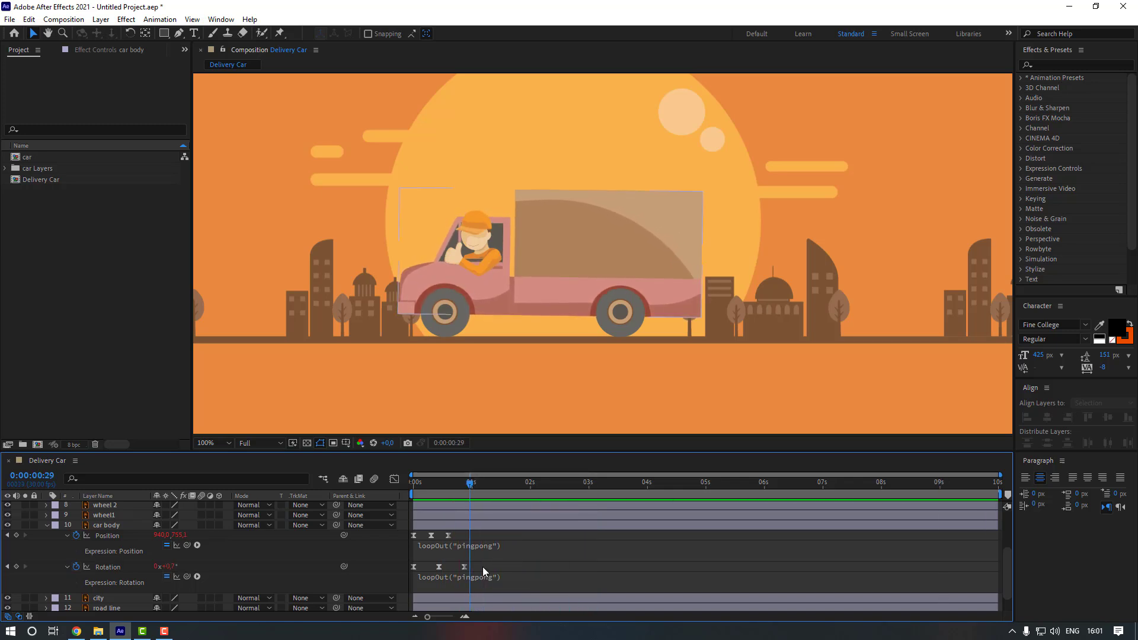
drag(483, 571, 400, 578)
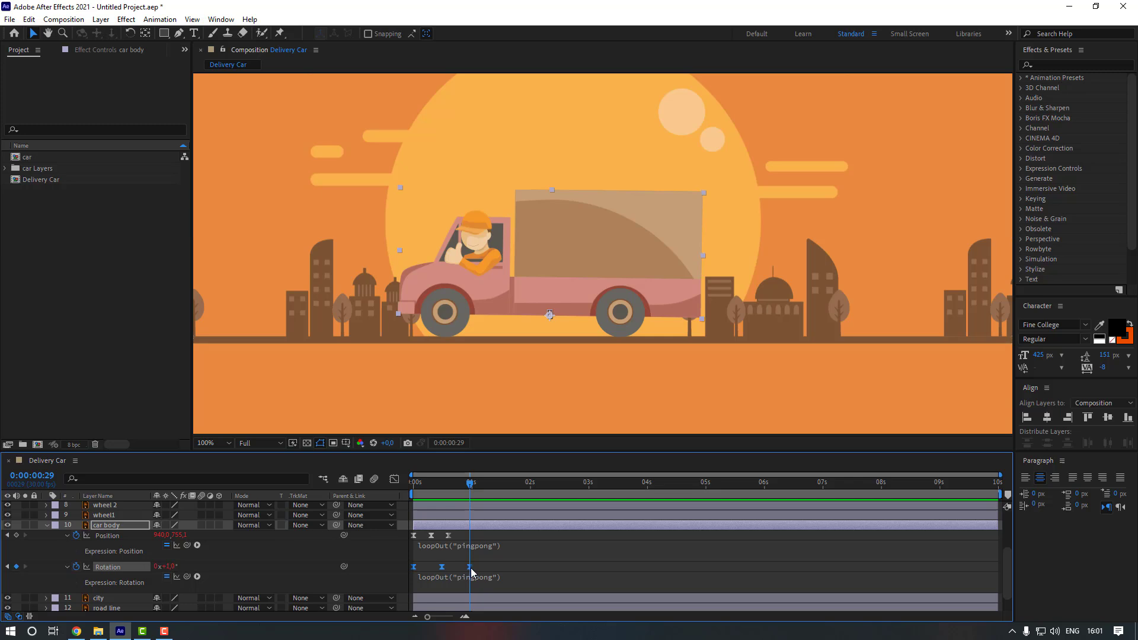
drag(470, 567, 474, 568)
click(497, 571)
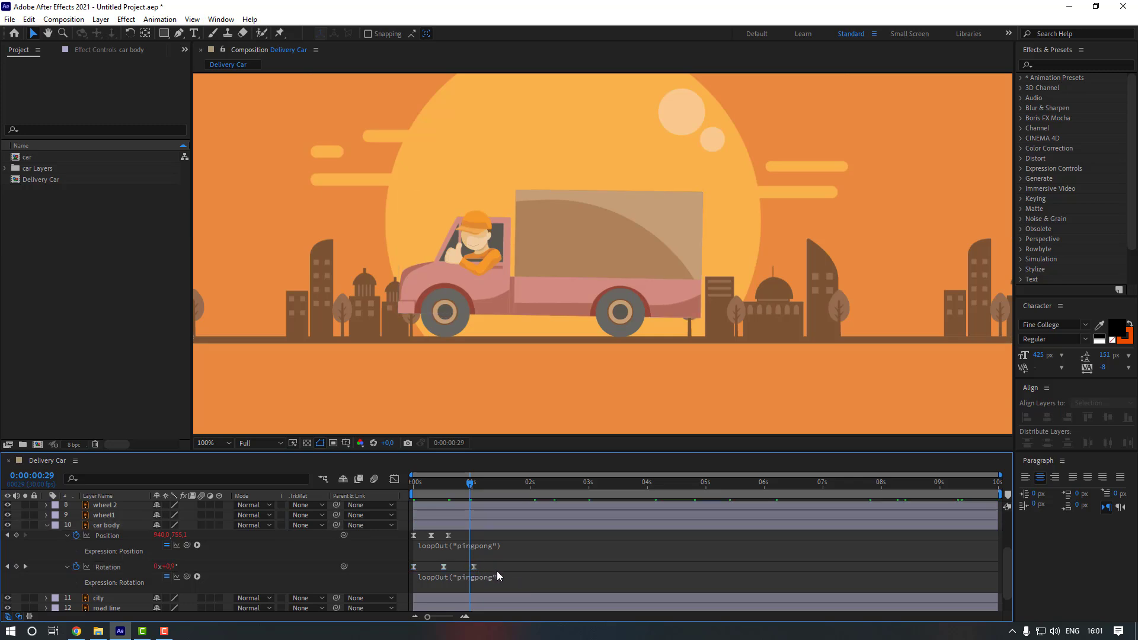
key(space)
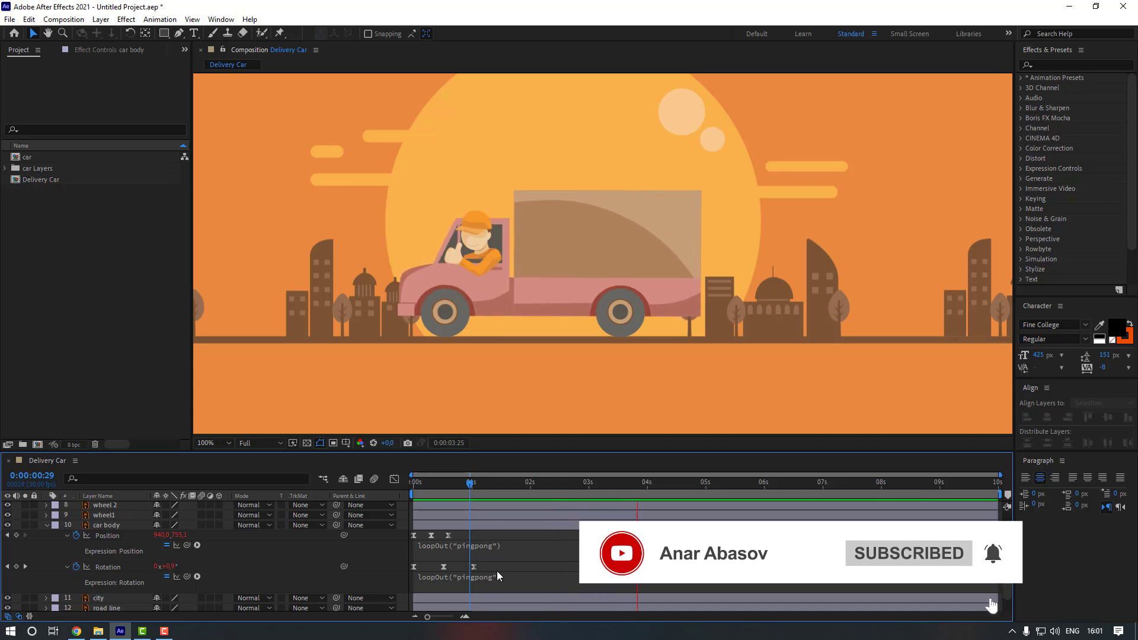
key(space)
Parent the driver's body layer to the car body layer and preview the animation from the start
drag(435, 482, 151, 550)
scroll(122, 553, up, 3)
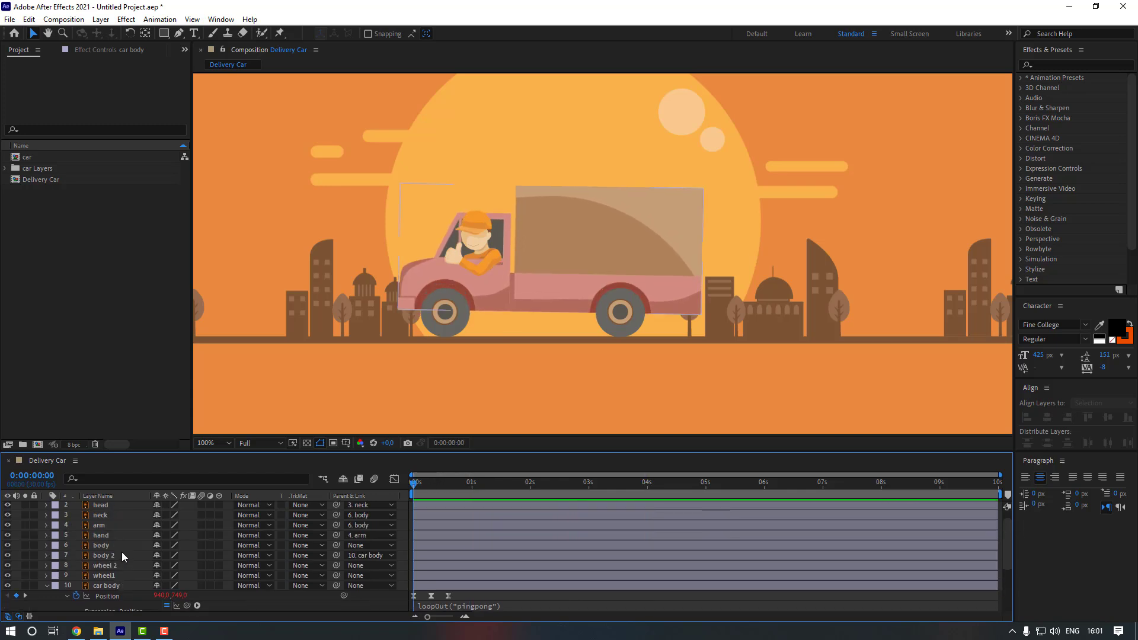
click(113, 544)
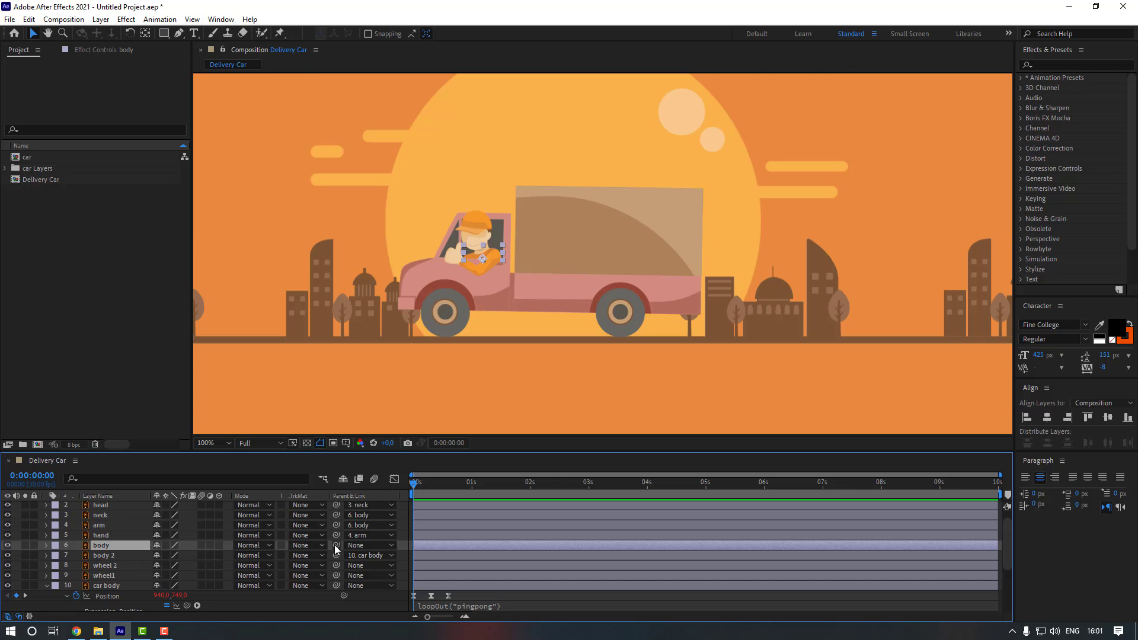
drag(335, 545, 107, 586)
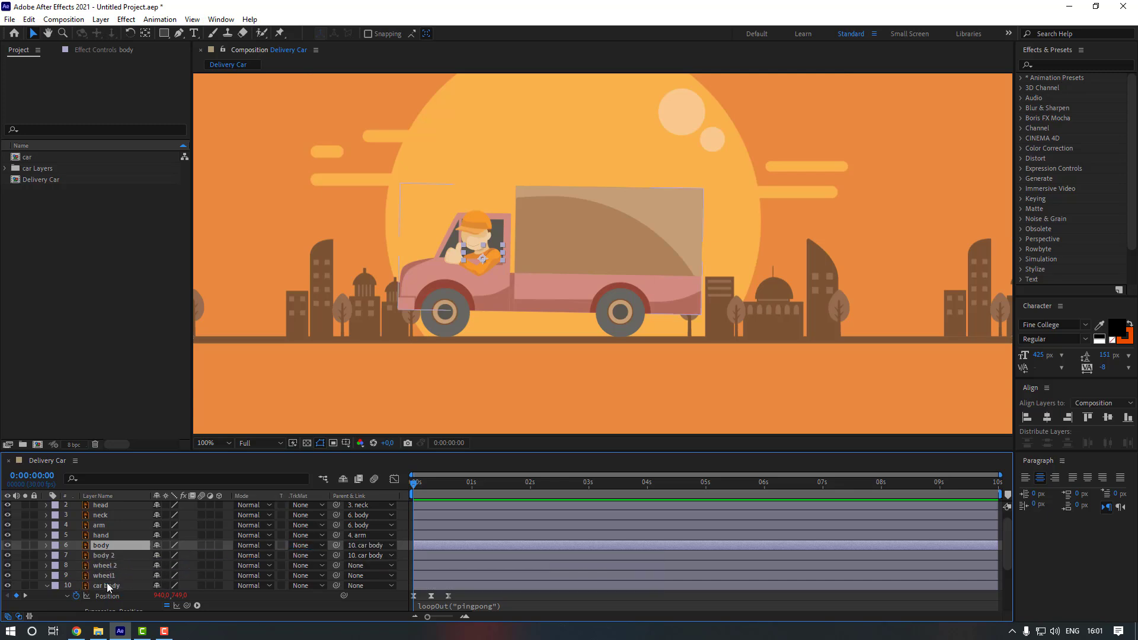
scroll(481, 569, down, 2)
click(481, 569)
key(space)
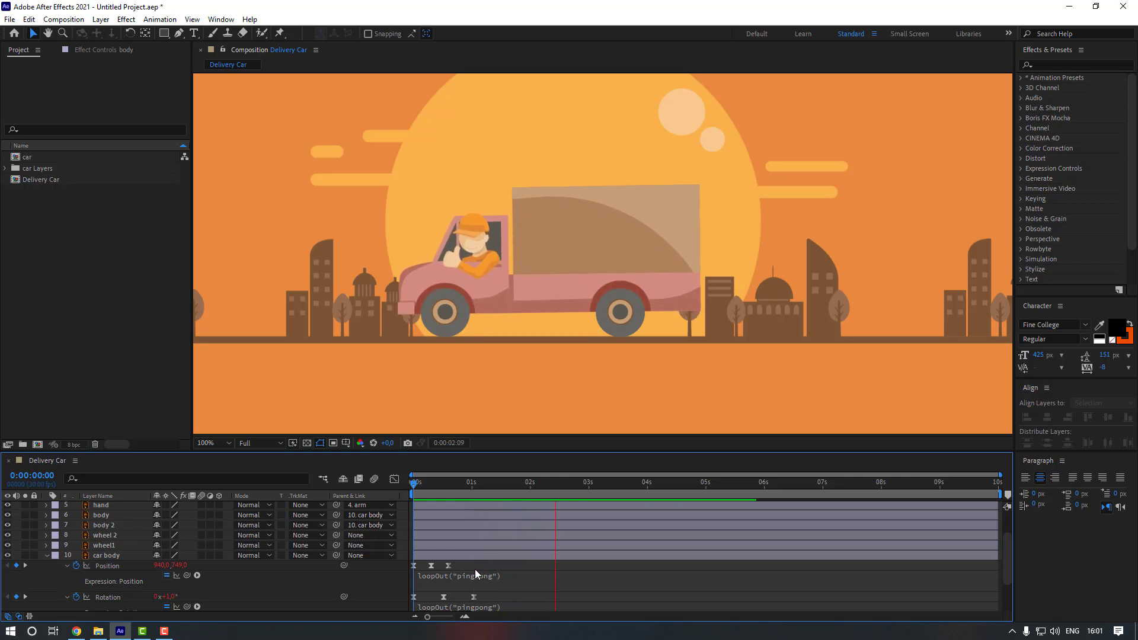
Add a Rotation keyframe of 4° to the arm layer at frame 0
scroll(122, 566, up, 2)
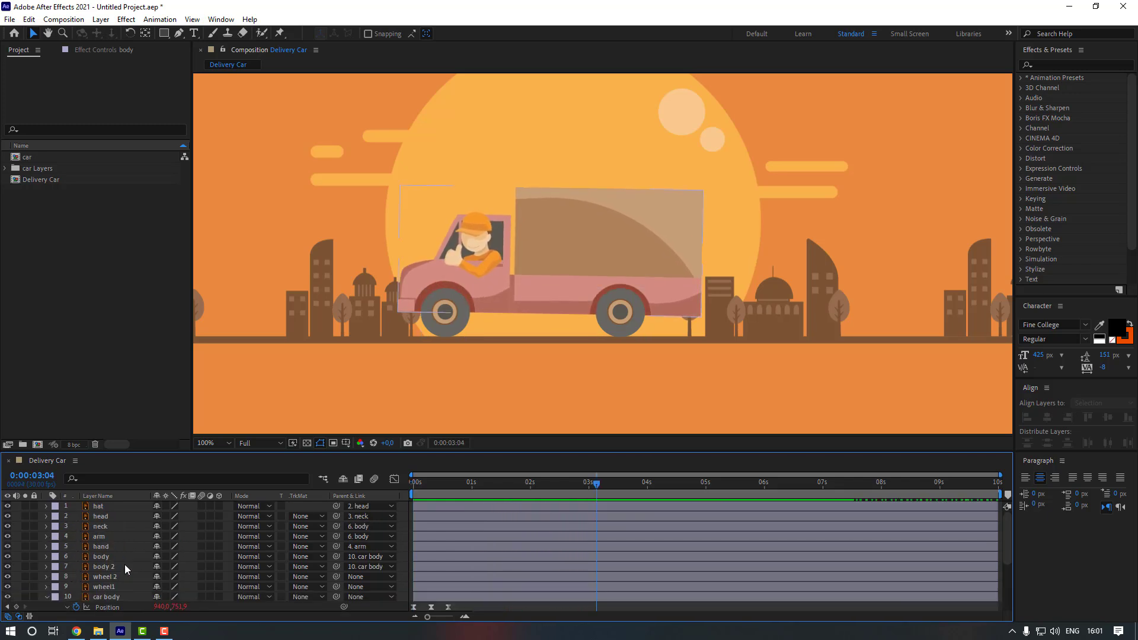
click(115, 540)
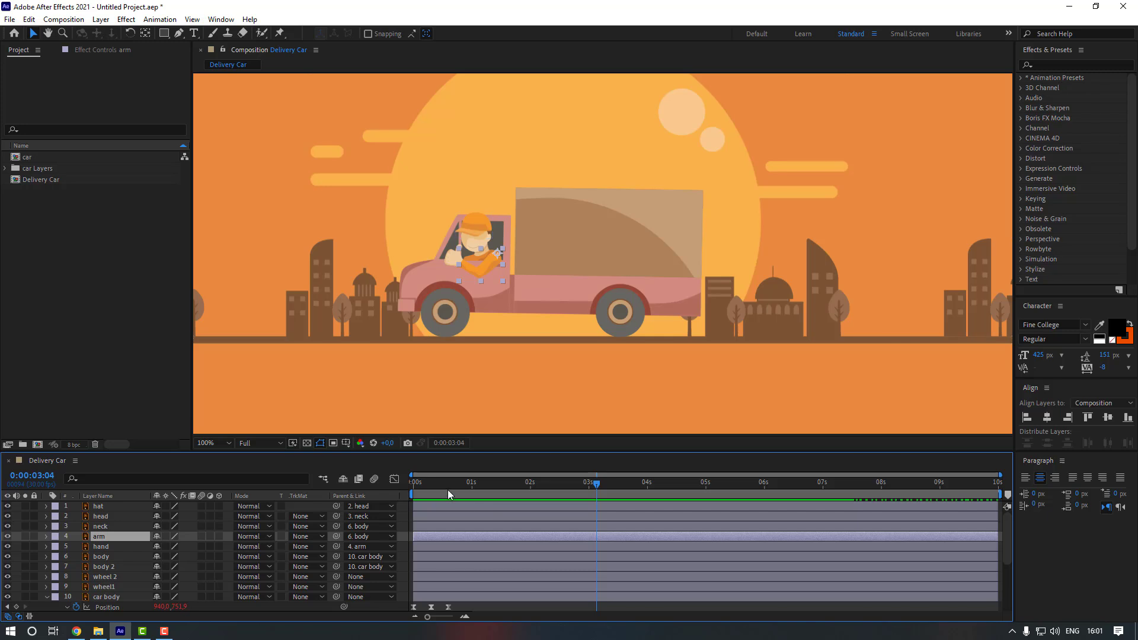
key(Home)
key(r)
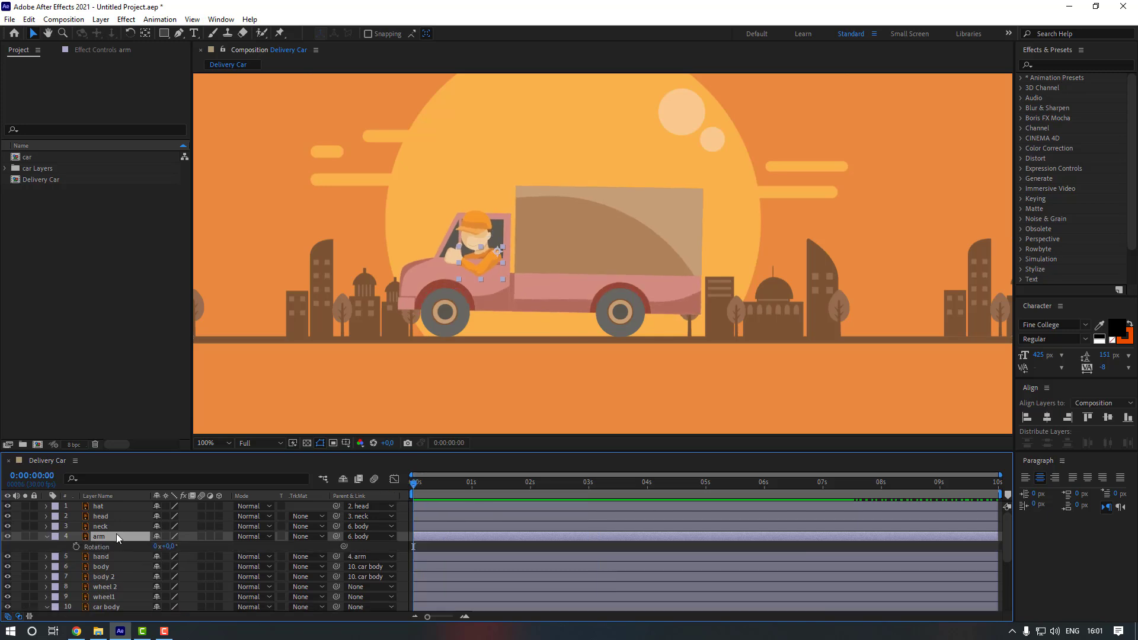
click(76, 546)
scroll(564, 304, up, 3)
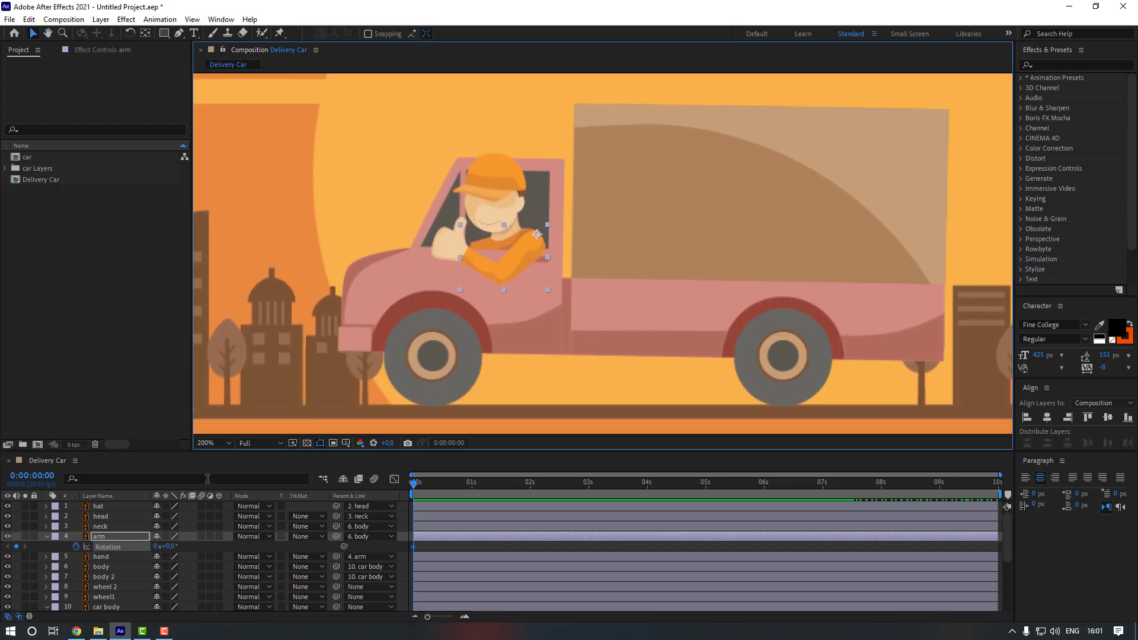
click(170, 547)
text(4)
key(Return)
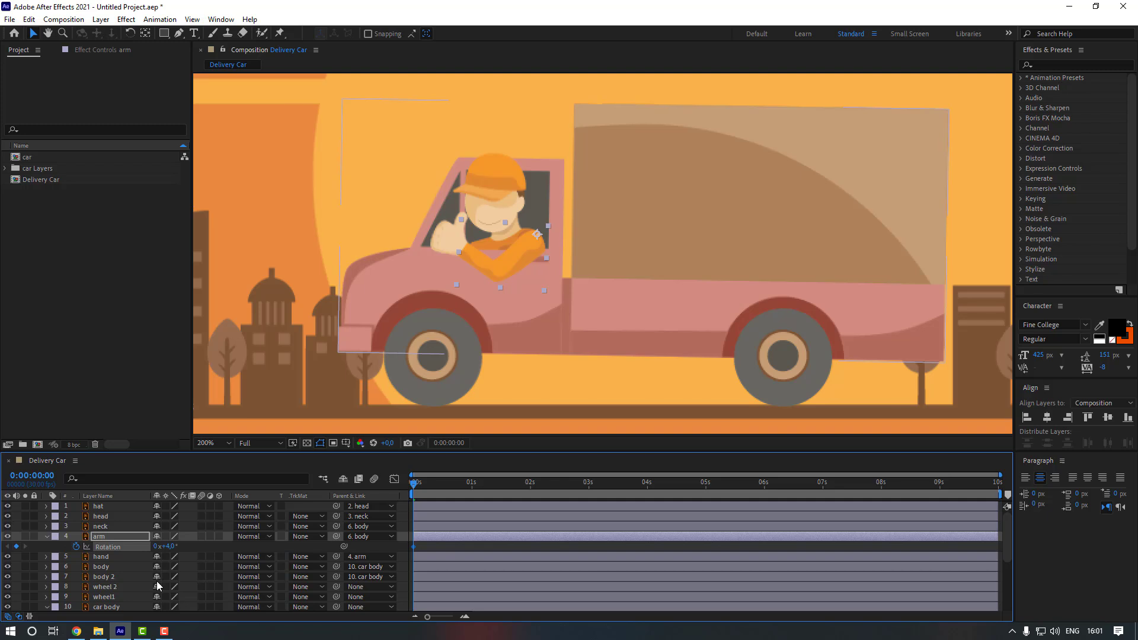
Set the arm's Rotation to -2° at frame 10
key(shift+Page_Down)
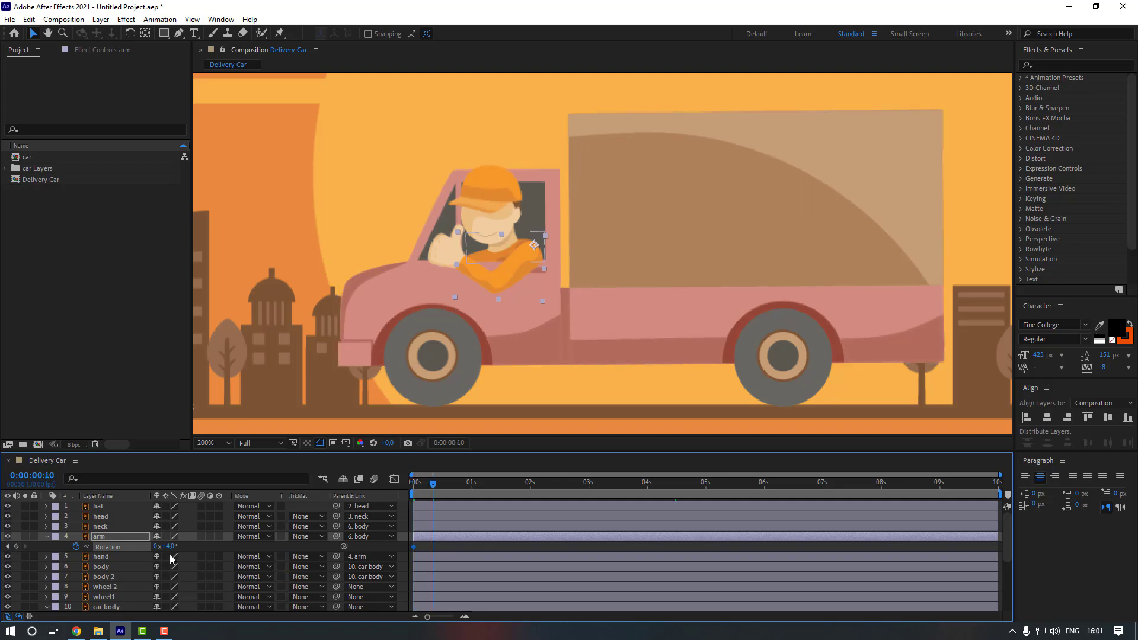
click(171, 546)
text(-2)
key(Return)
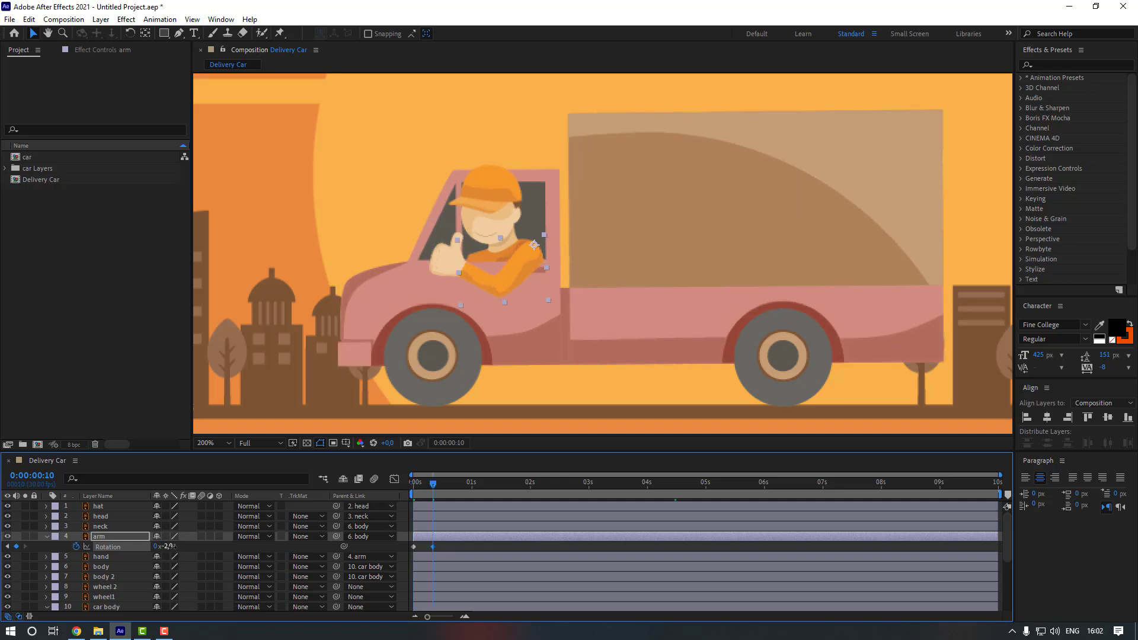
Copy the arm's first Rotation keyframe to frame 20 and apply Easy Ease to all three keyframes
key(shift+Page_Down)
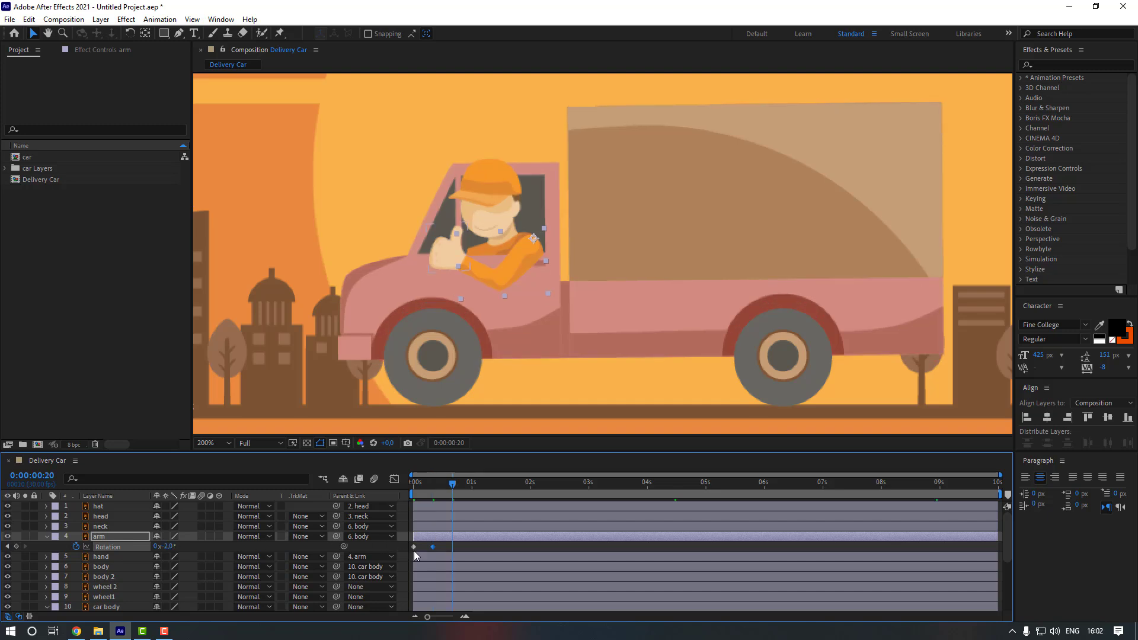
click(414, 547)
key(ctrl+c)
key(ctrl+v)
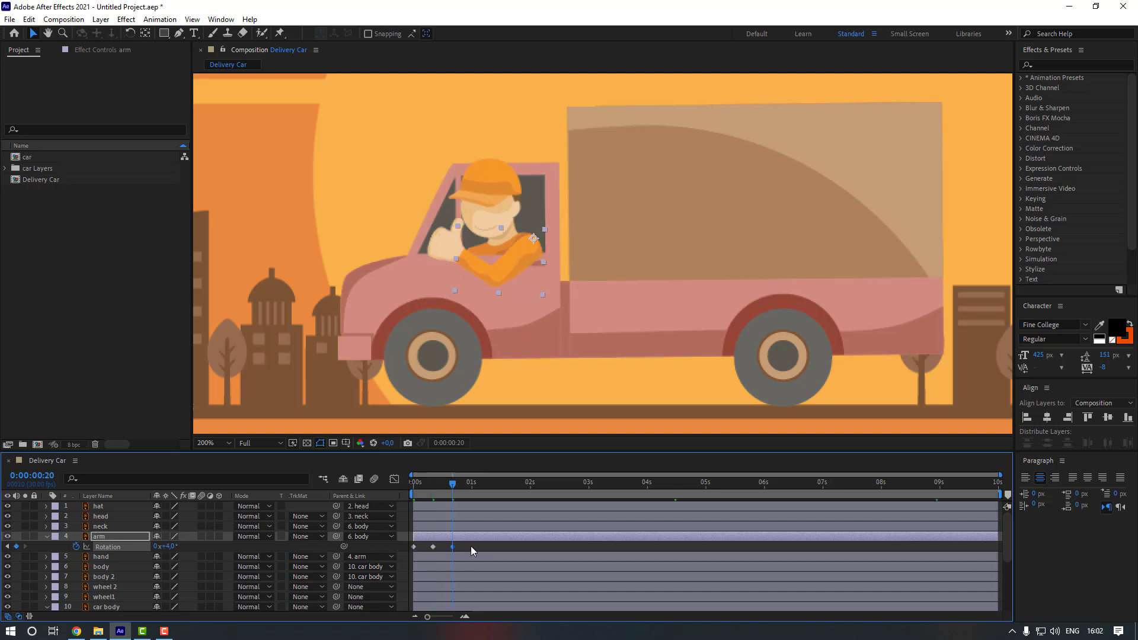
drag(469, 544, 409, 550)
right_click(453, 547)
mouse_move(553, 541)
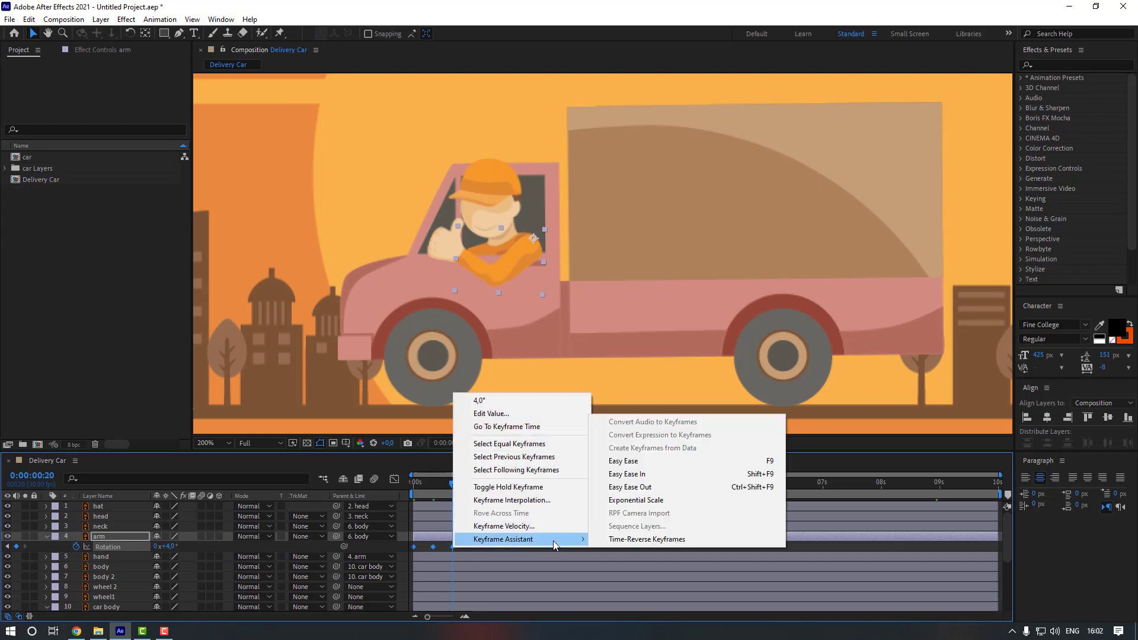
click(623, 461)
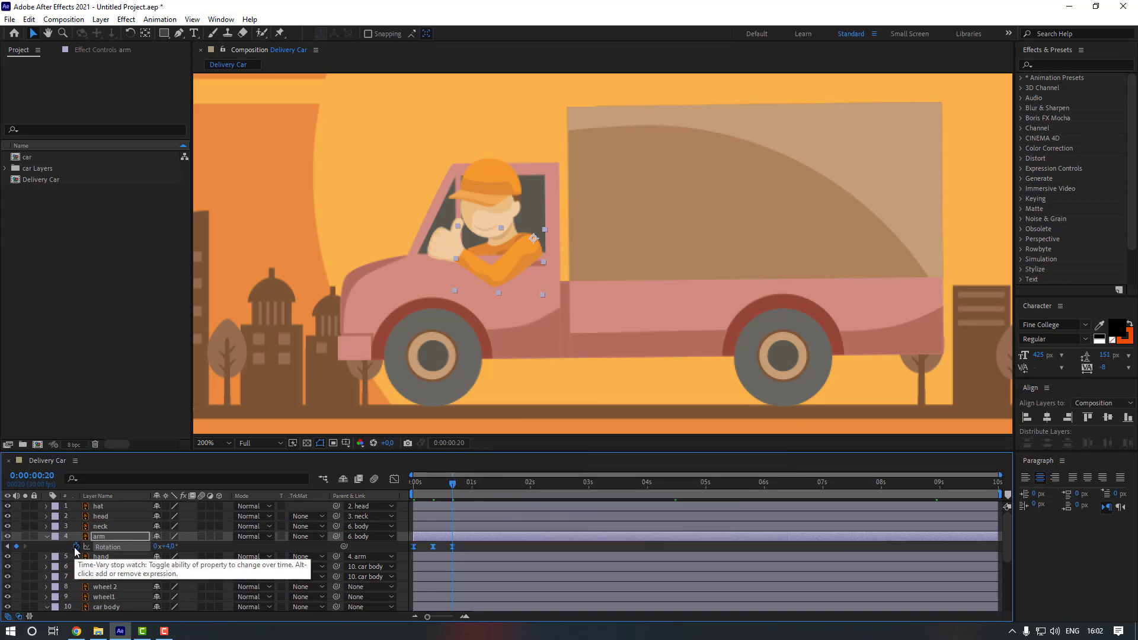
Add the expression loopOut('pingpong') to the arm's Rotation and preview the motion
alt+click(75, 547)
text(loopOut('p)
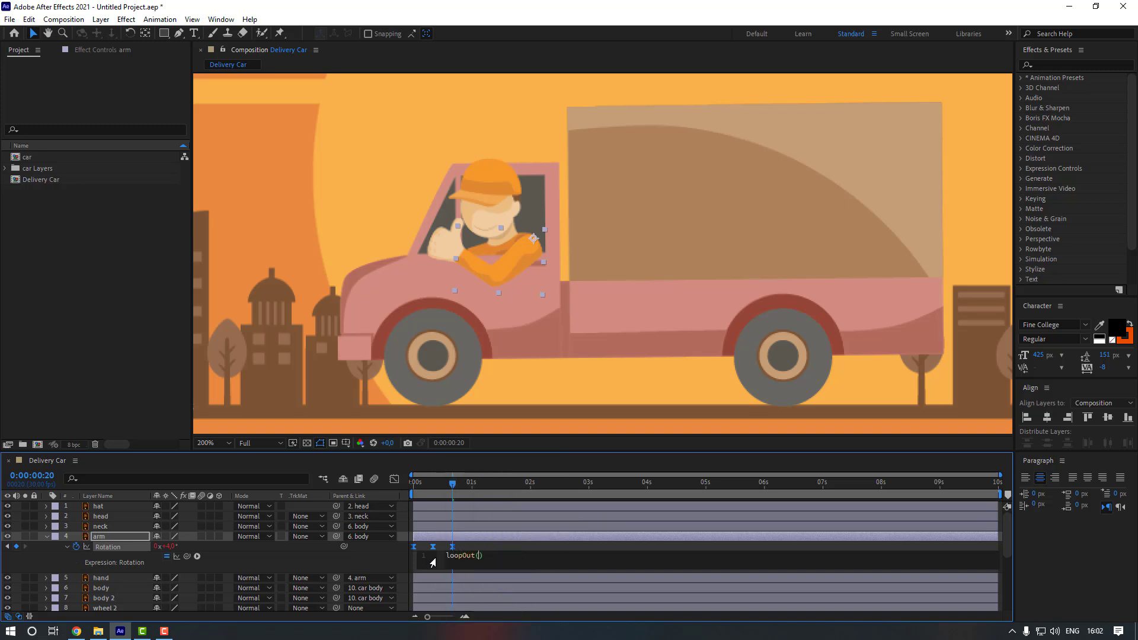
key(Return)
click(478, 546)
scroll(453, 398, down, 1)
click(489, 544)
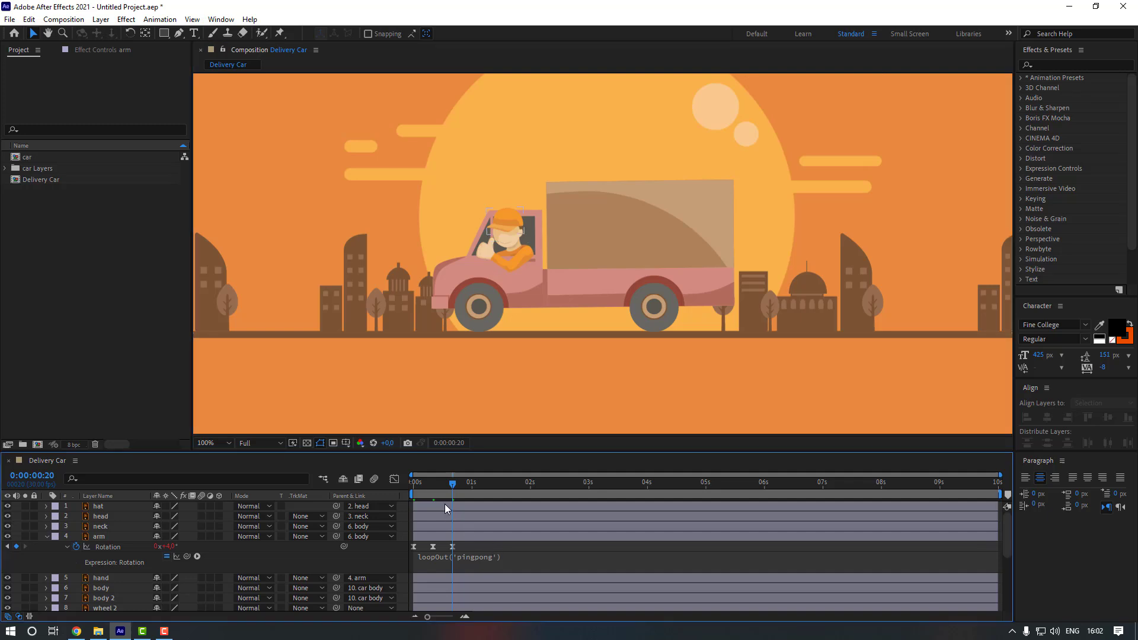
key(space)
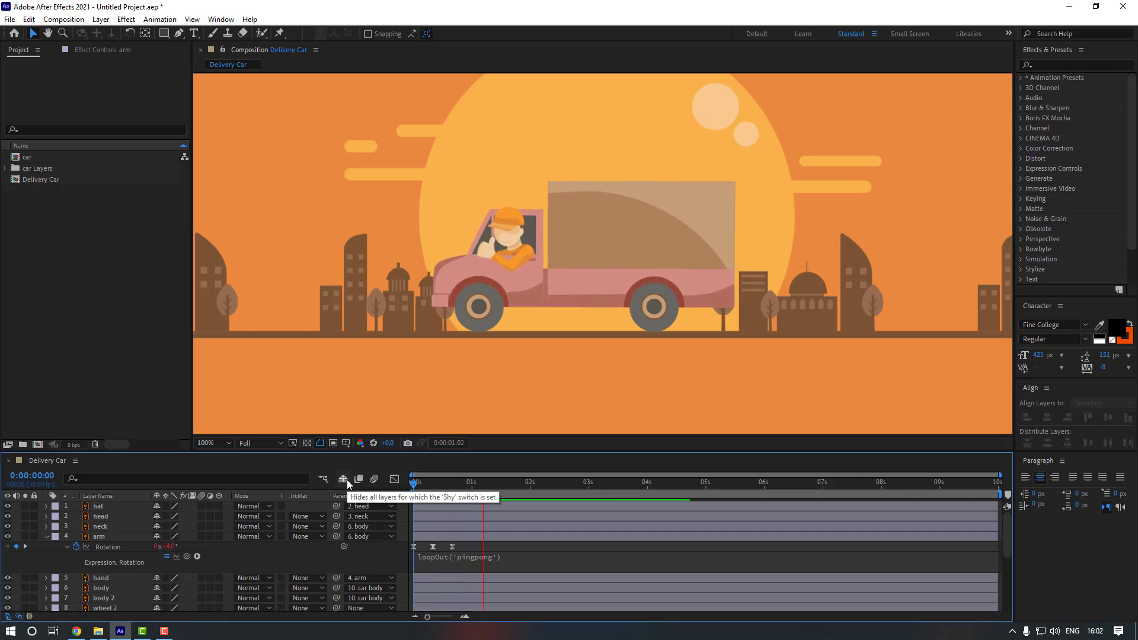
Stretch the arm's Rotation keyframes so the last one falls at about 0.8 seconds, and preview from the start
click(452, 549)
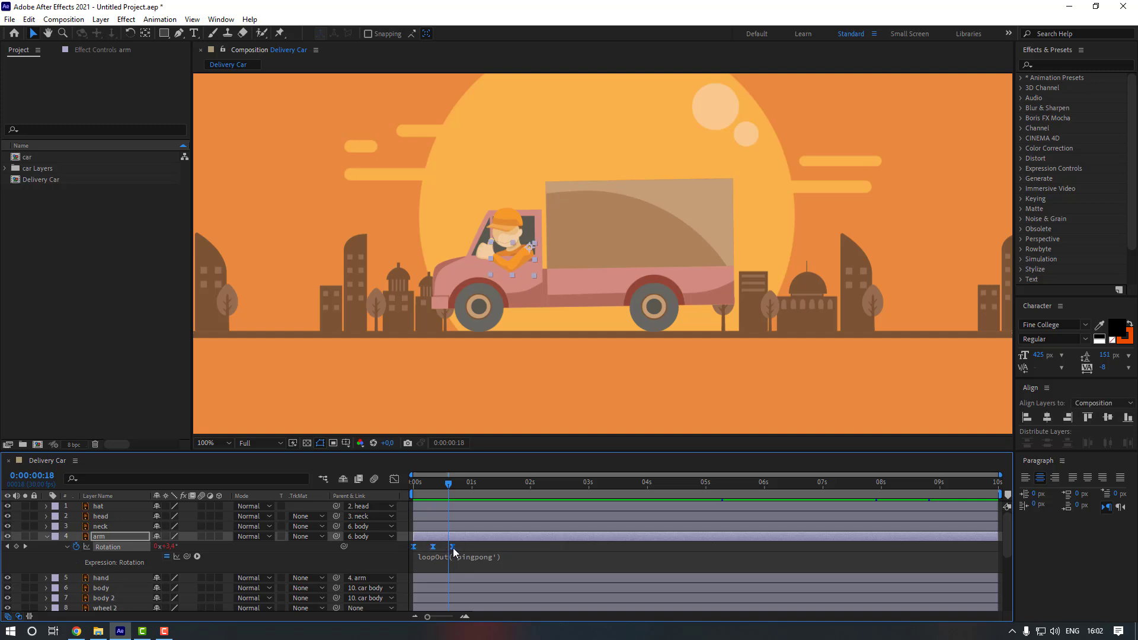
drag(453, 548, 462, 549)
click(477, 547)
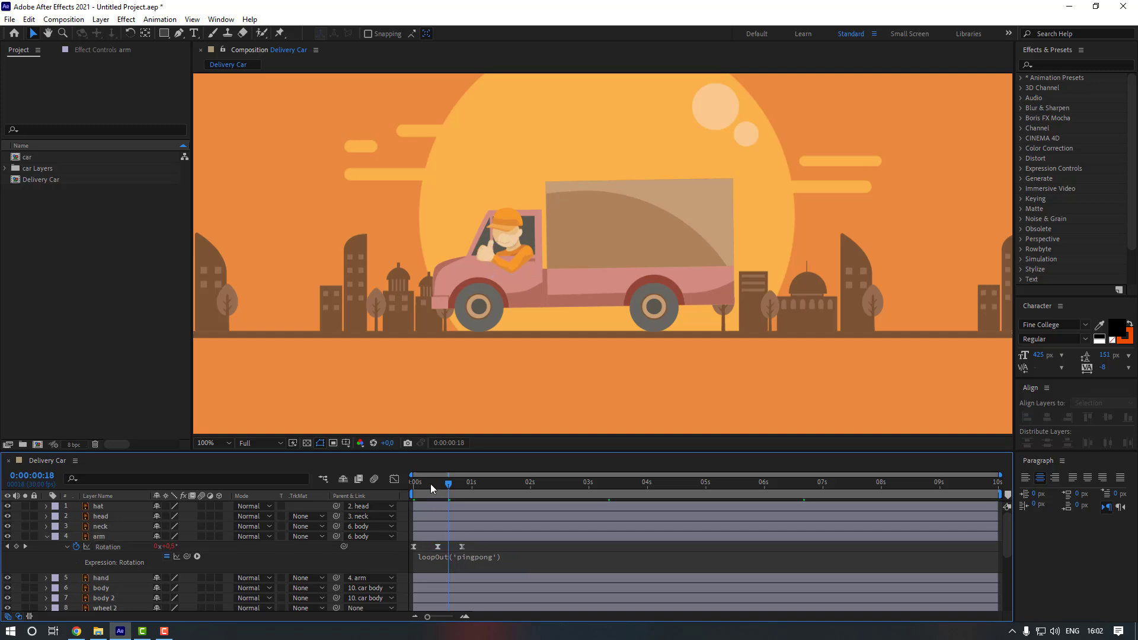
drag(430, 484, 413, 484)
key(space)
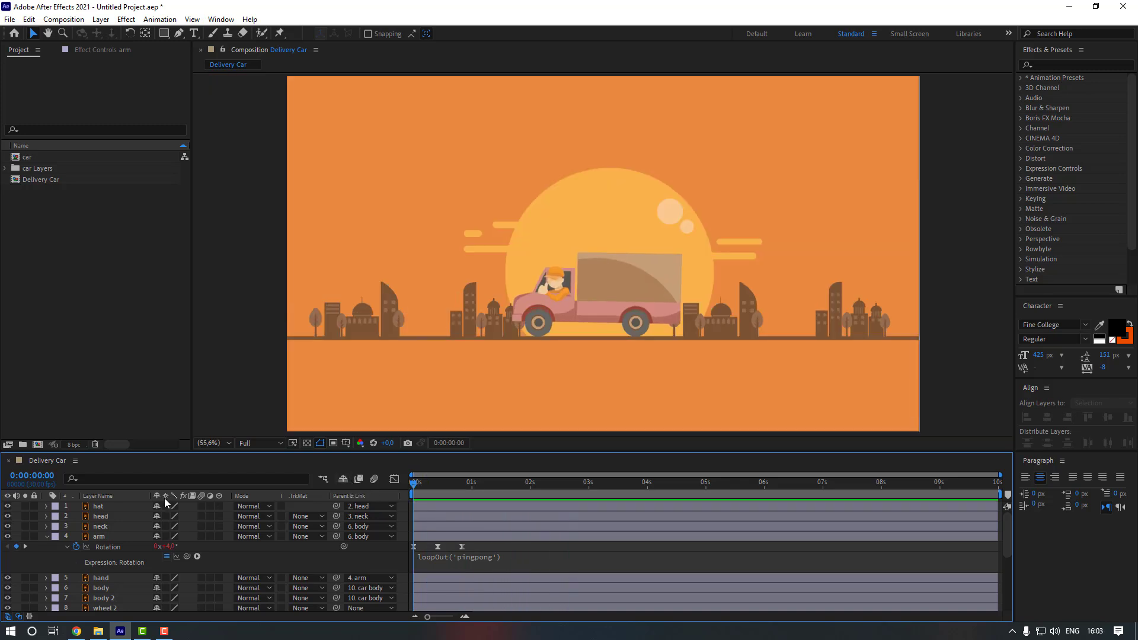
Add a Rotation keyframe of -2° to the head layer at frame 0
click(104, 518)
scroll(545, 298, up, 3)
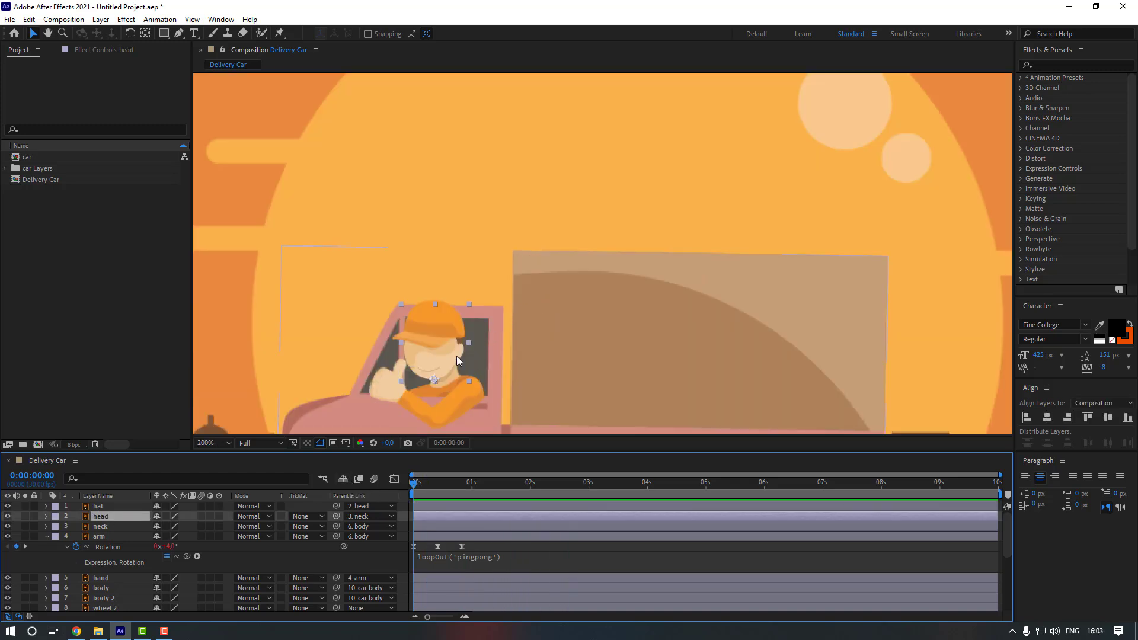
drag(456, 355, 519, 296)
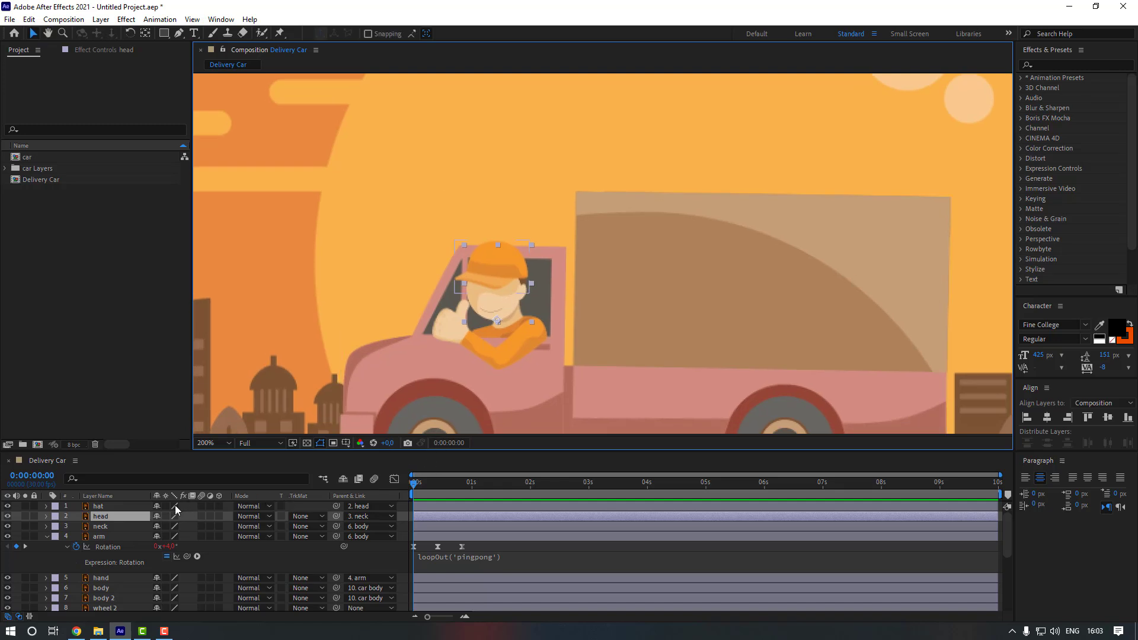
key(r)
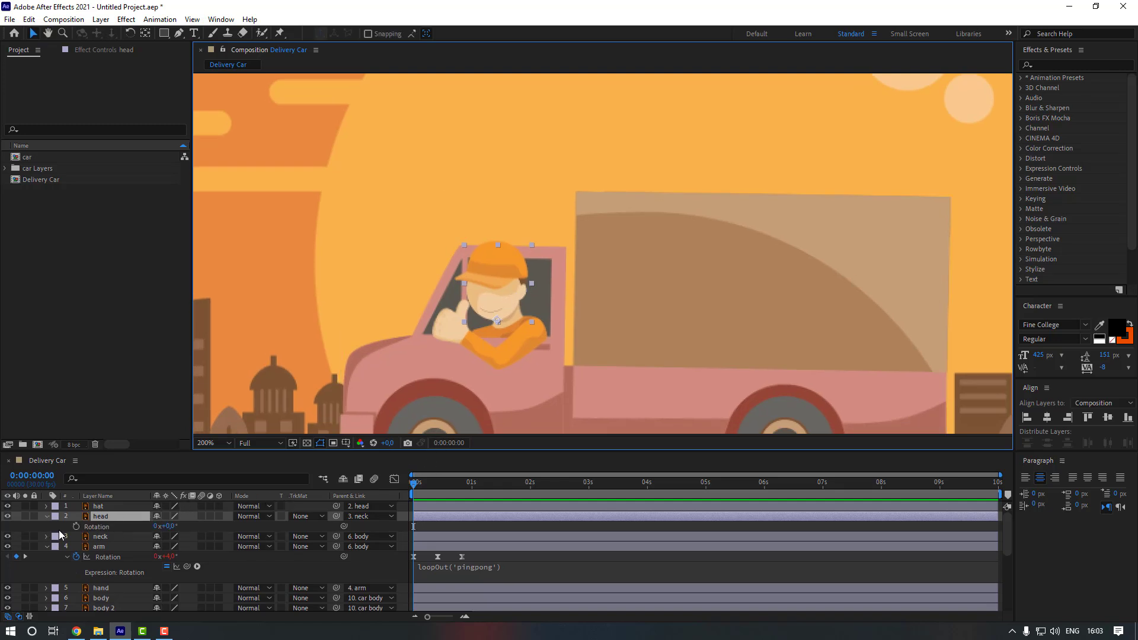
click(76, 526)
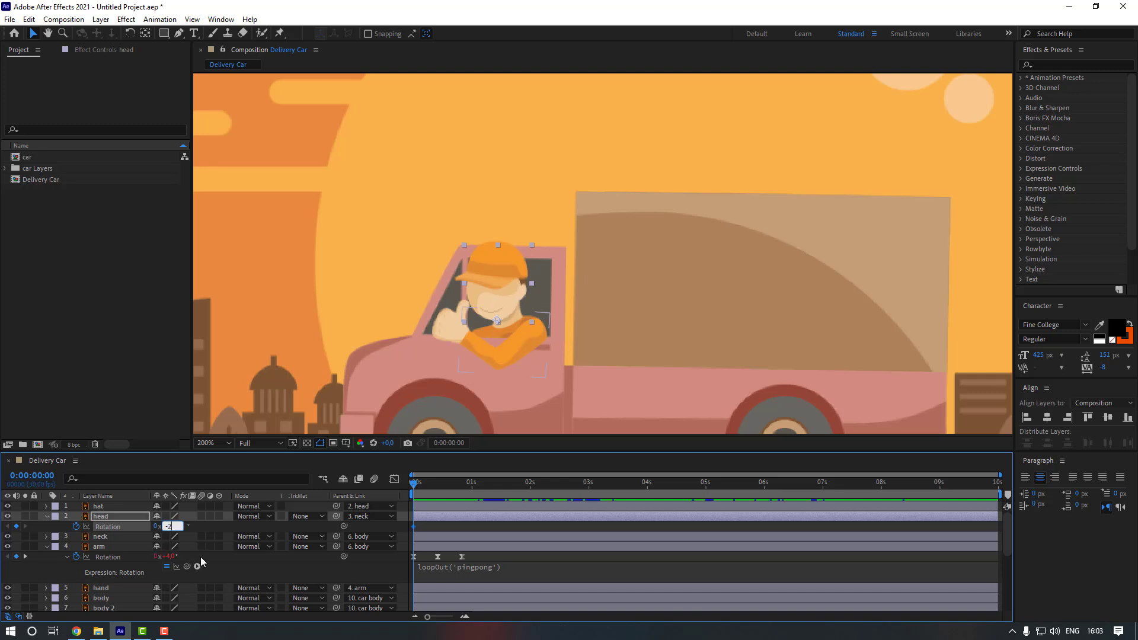
text(-2)
key(Return)
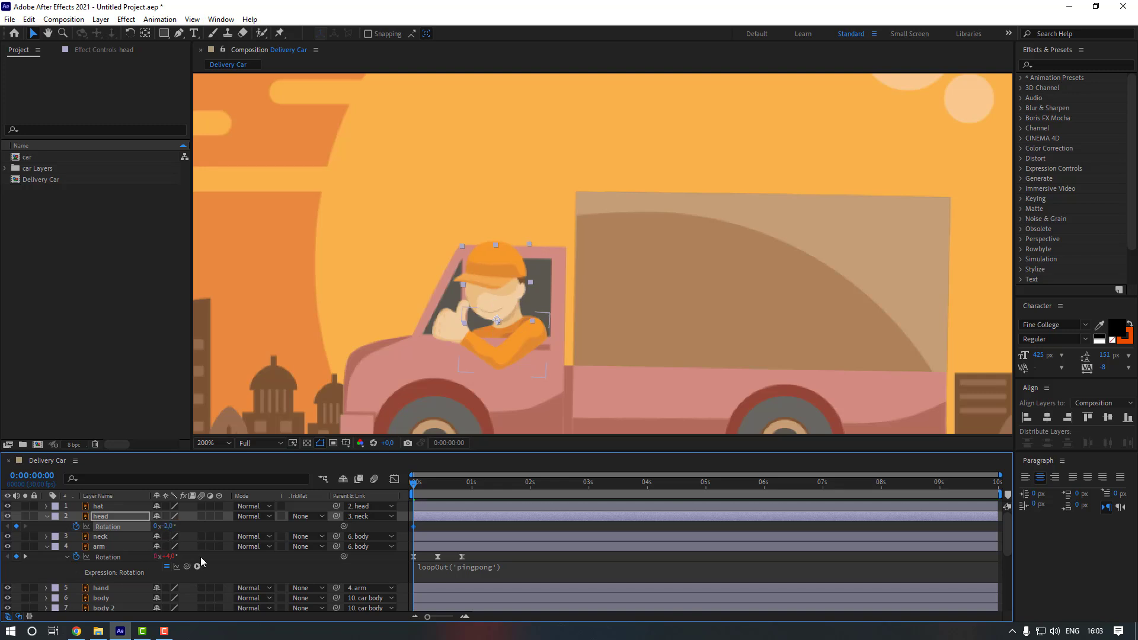
Set the head's Rotation to 4° at frame 10 and copy its first Rotation keyframe to frame 20
key(space)
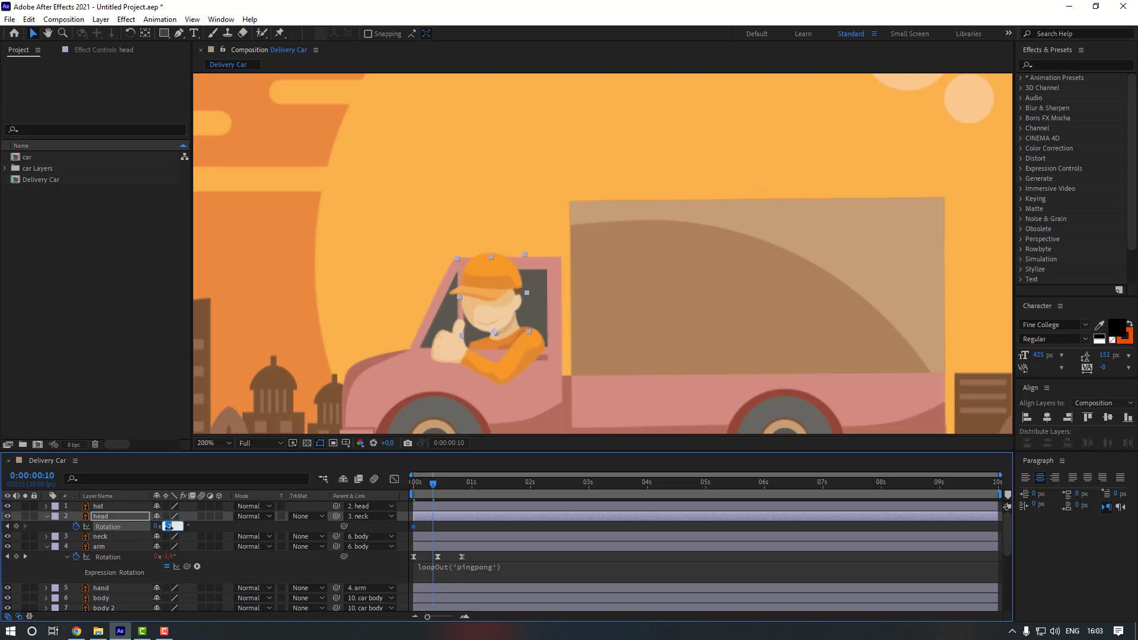
text(4)
key(Return)
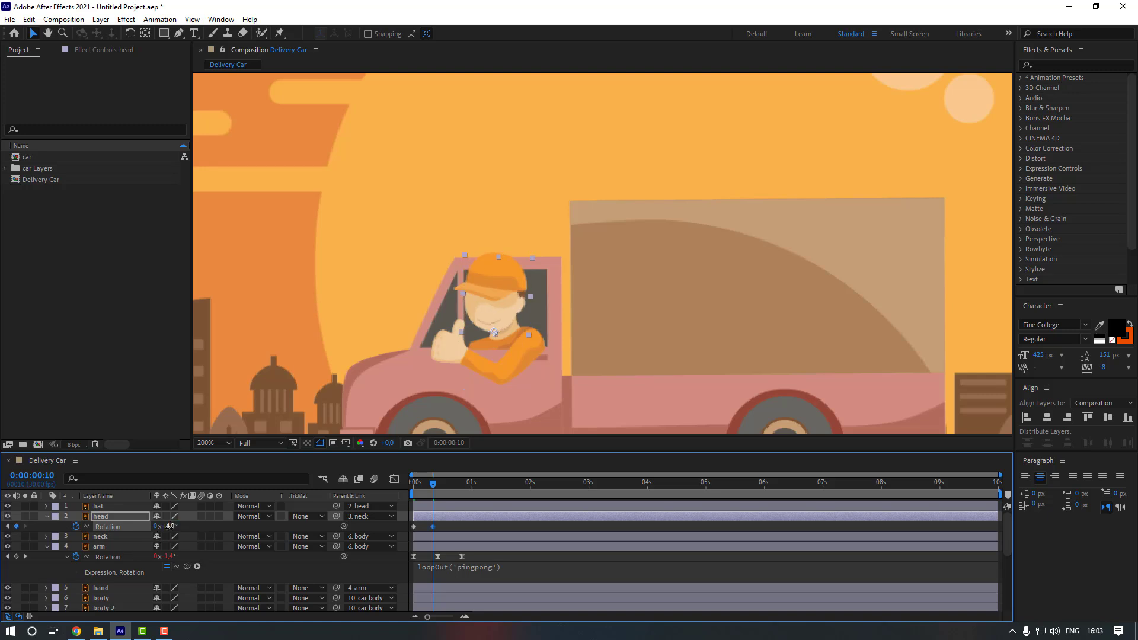
key(shift+Page_Down)
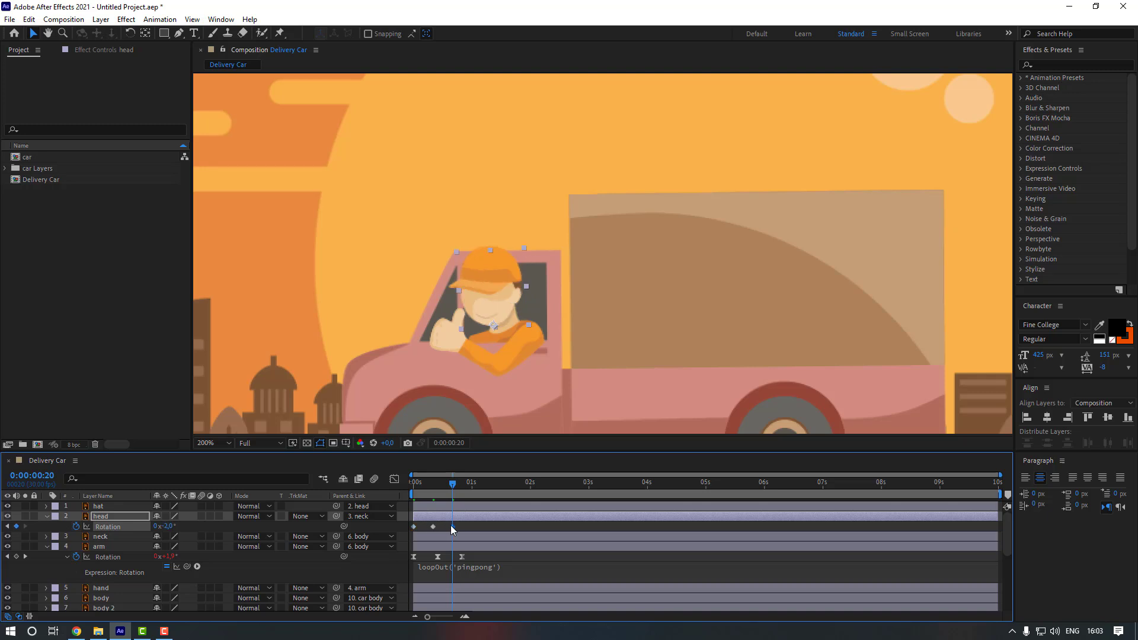
click(468, 524)
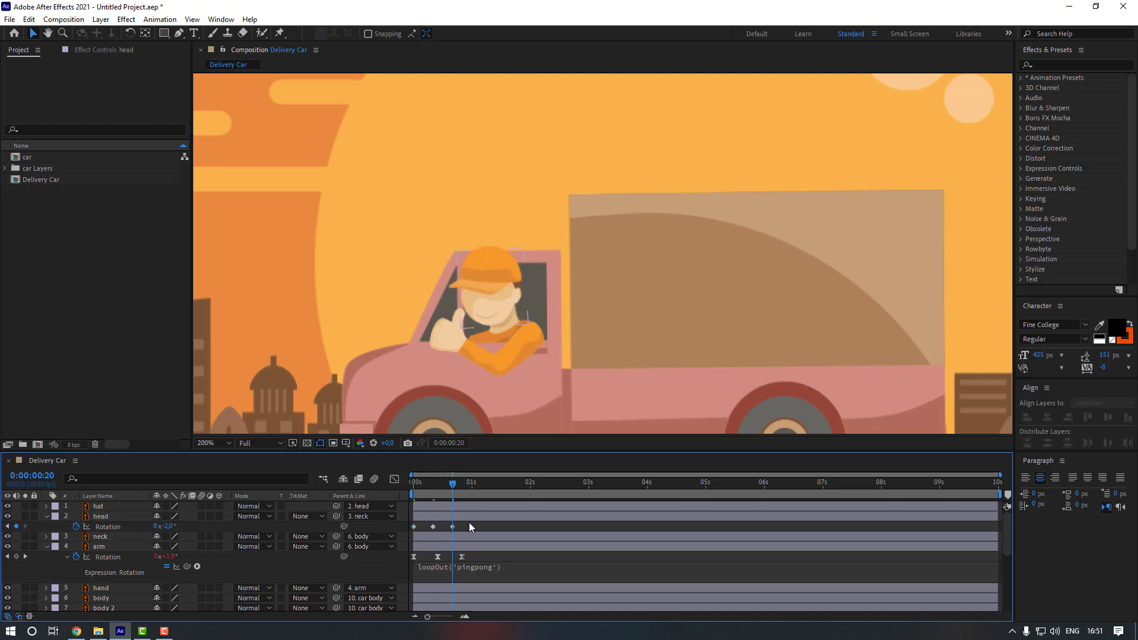
Apply Easy Ease to all of the head layer's Rotation keyframes
drag(468, 523, 410, 530)
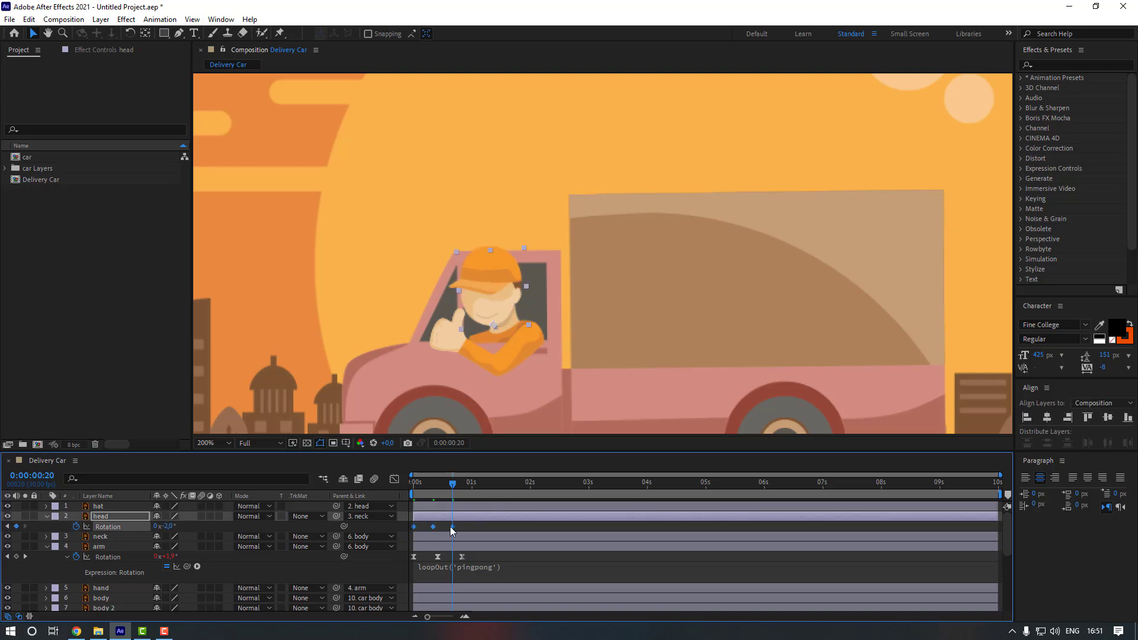
right_click(451, 526)
mouse_move(485, 524)
mouse_move(569, 517)
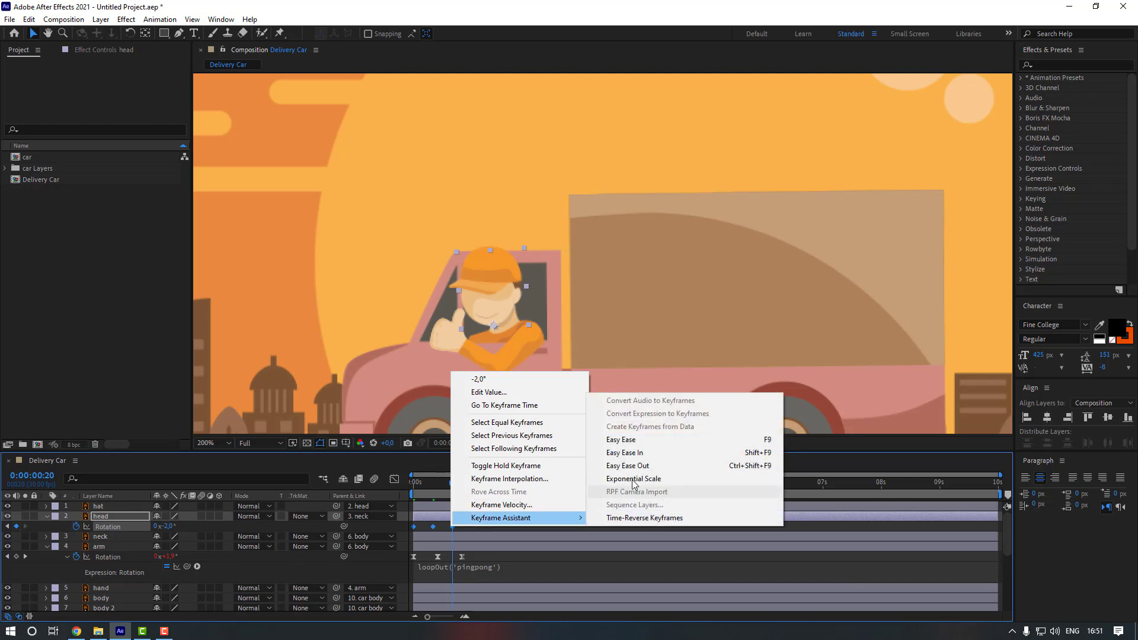
click(651, 439)
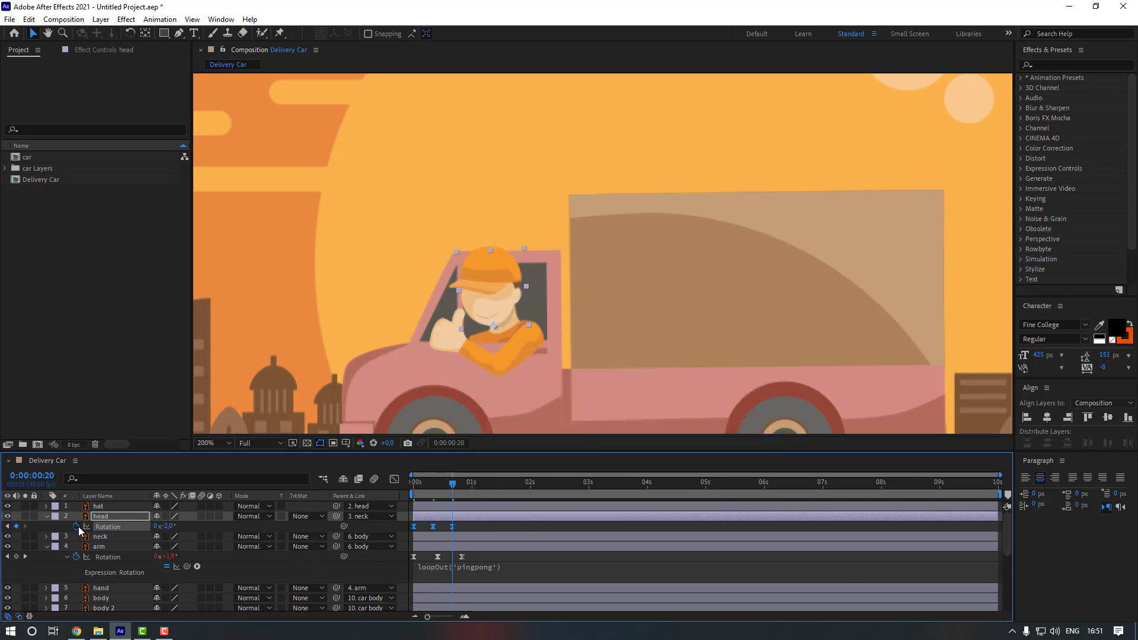
Add the expression loopOut("pingpong") to the head's Rotation
alt+click(77, 526)
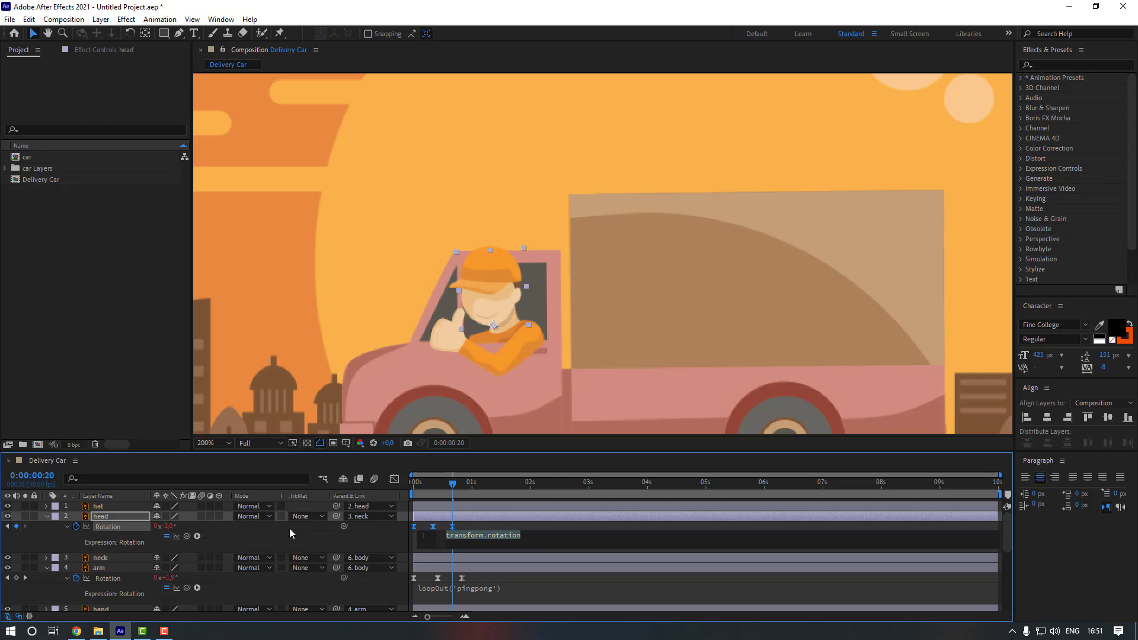
text(loopOut("p)
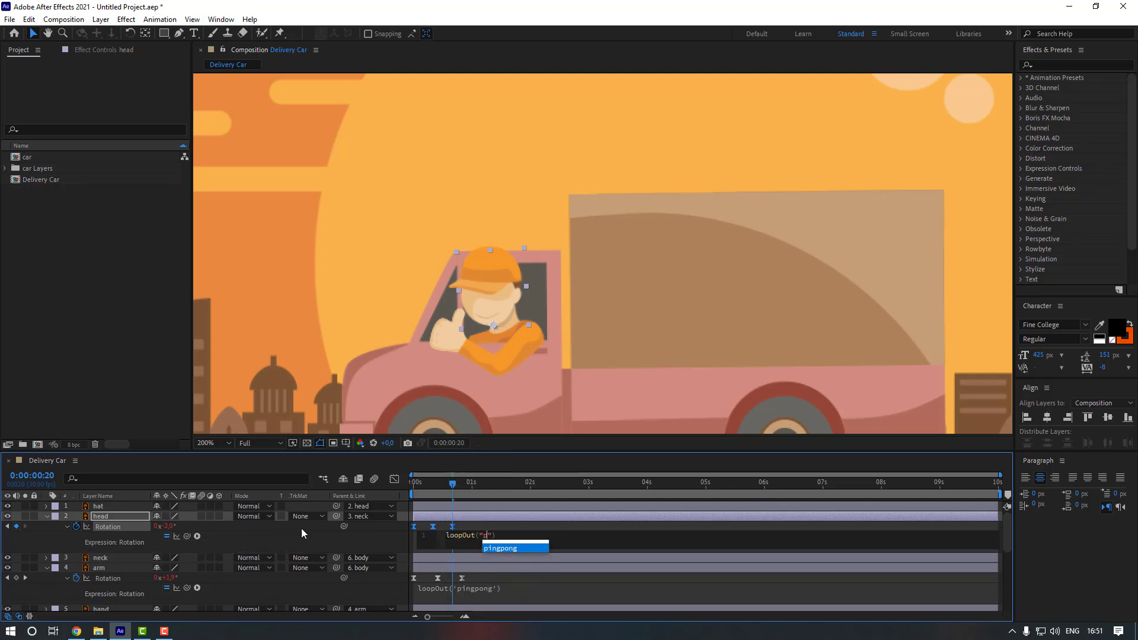
key(Return)
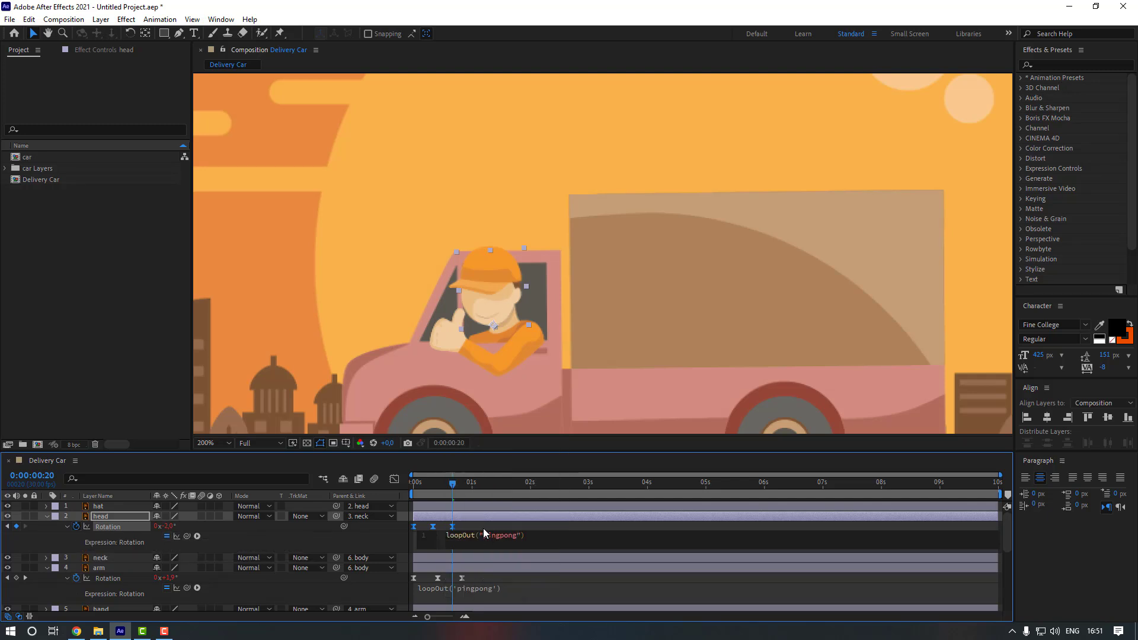
click(484, 528)
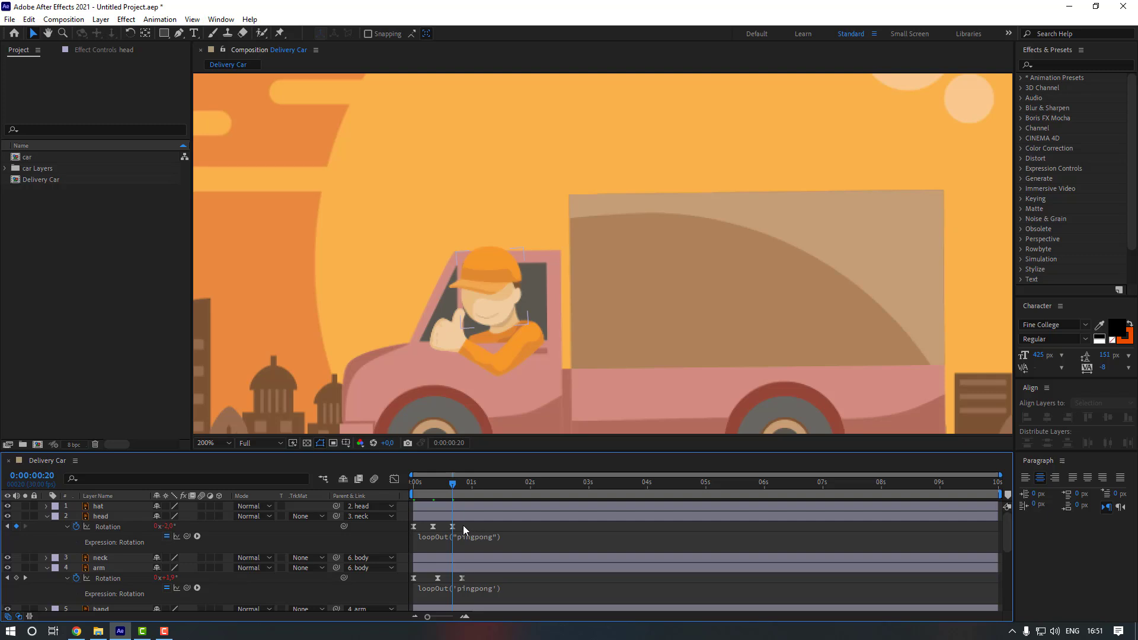
Stretch the head's Rotation keyframes to line up with the arm's at about 0.8 seconds, then preview the whole composition fitted in view
click(455, 526)
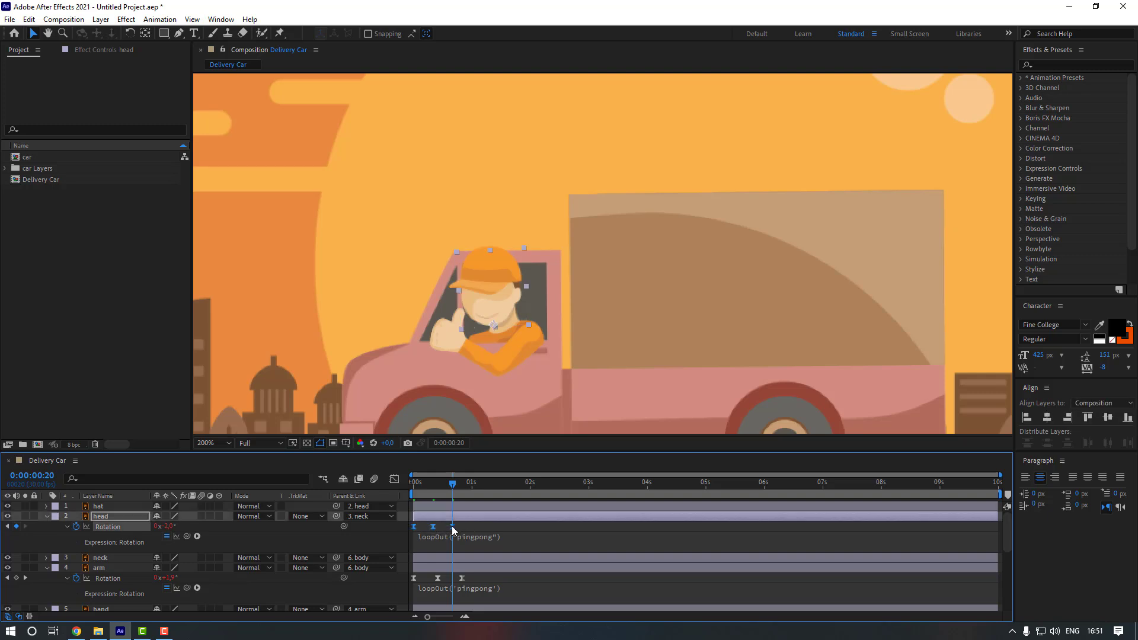
drag(452, 526, 463, 527)
click(473, 527)
click(214, 443)
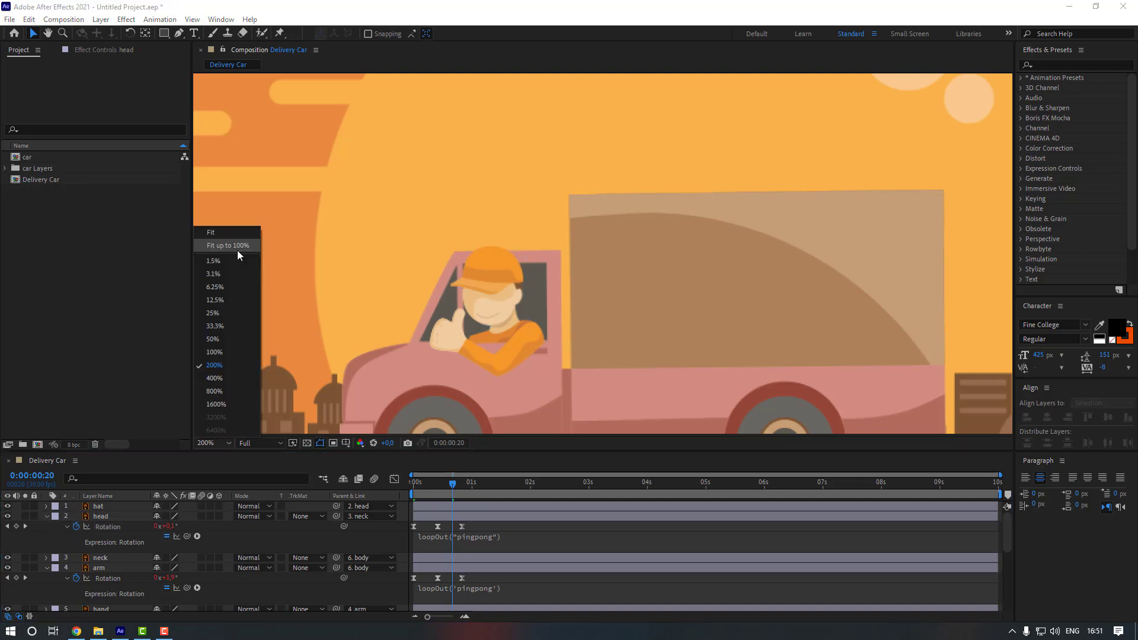
click(237, 251)
key(space)
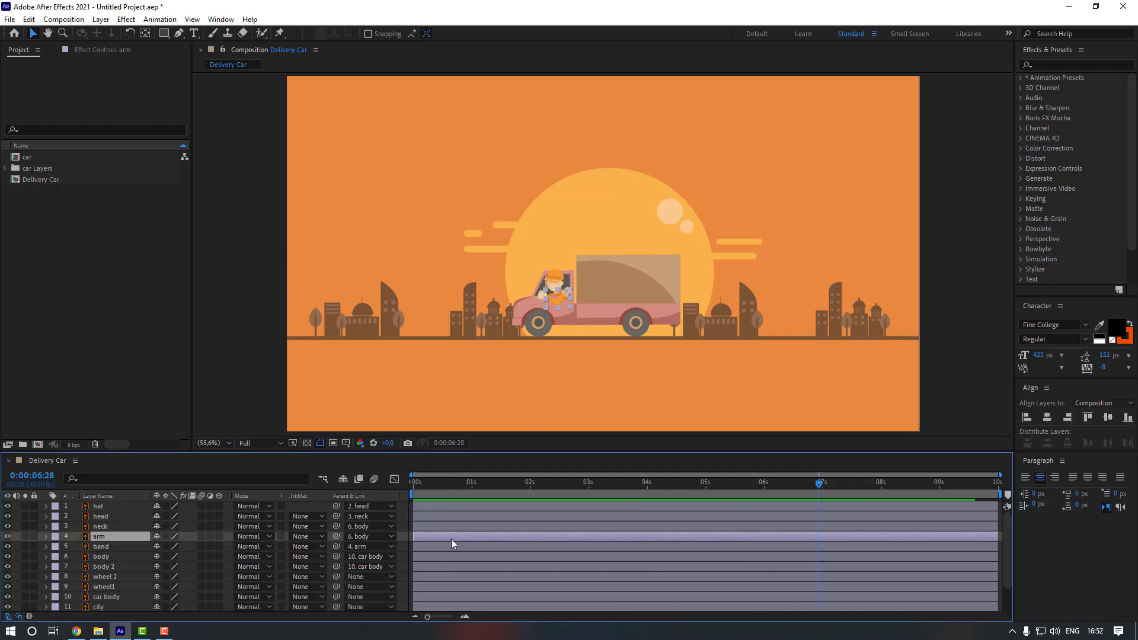
Apply the CC RepeTile effect to the city layer and set its Expand Left to 2197
scroll(454, 538, down, 2)
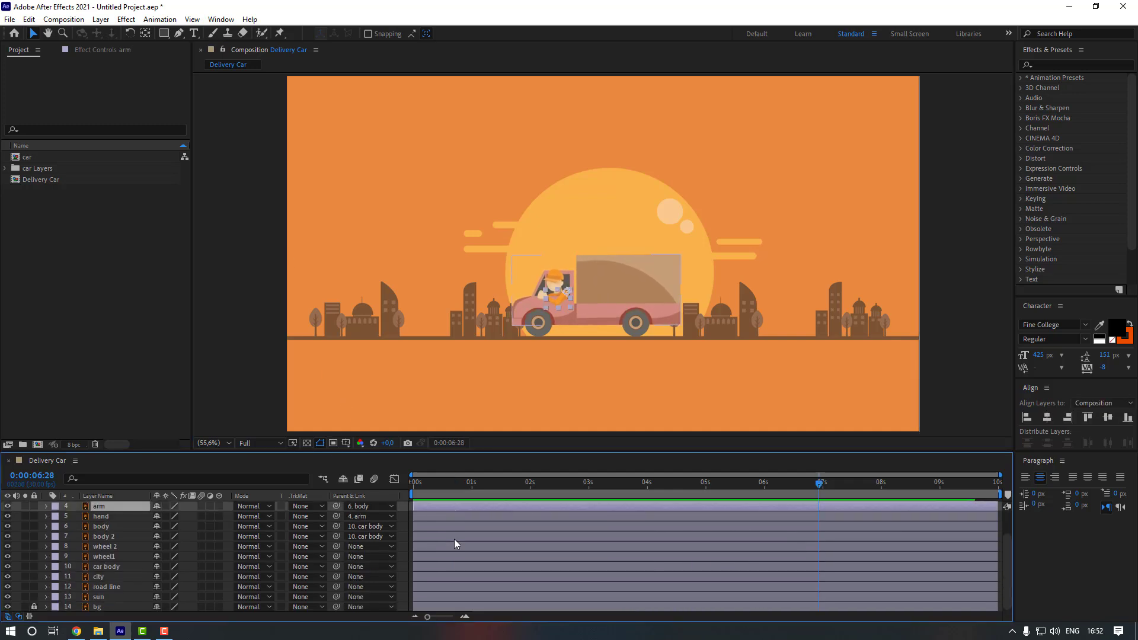
click(119, 577)
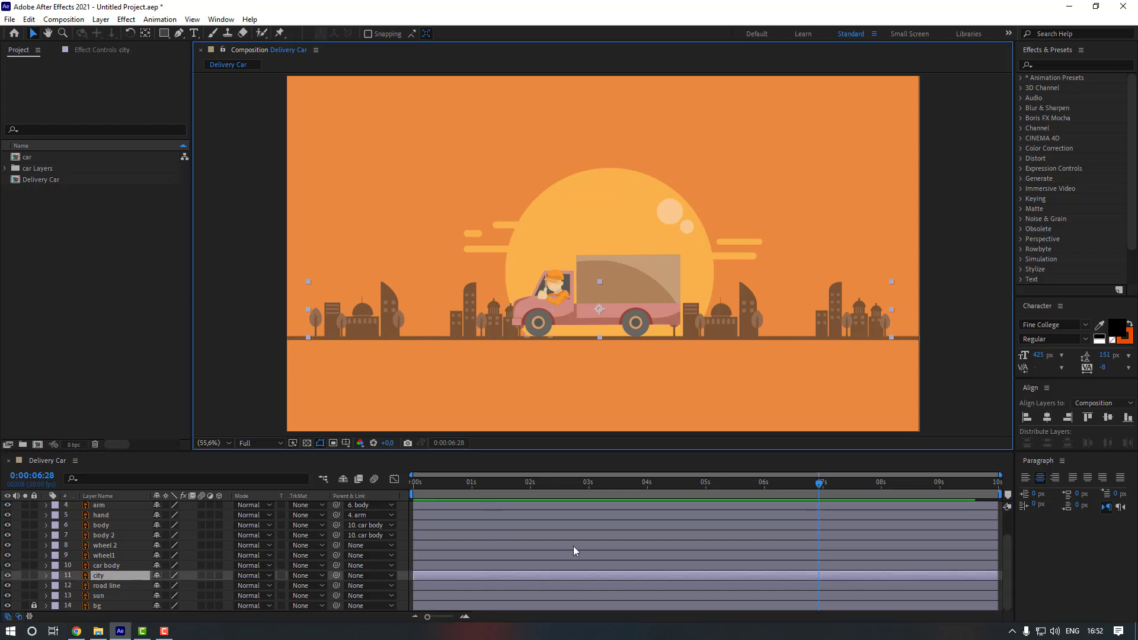
click(1052, 64)
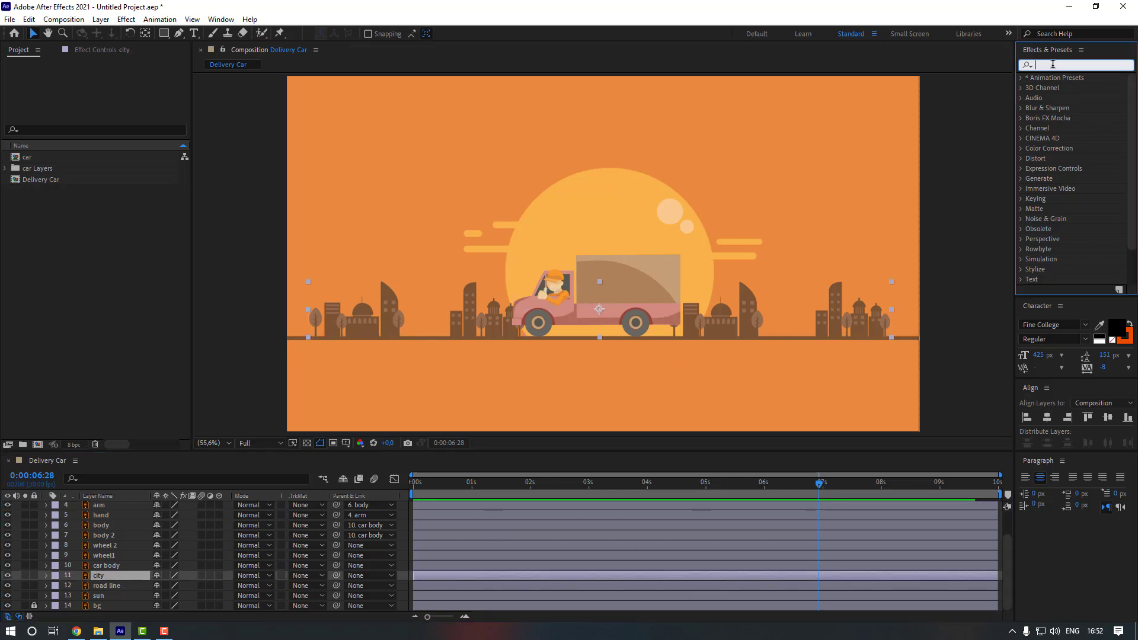
text(repe)
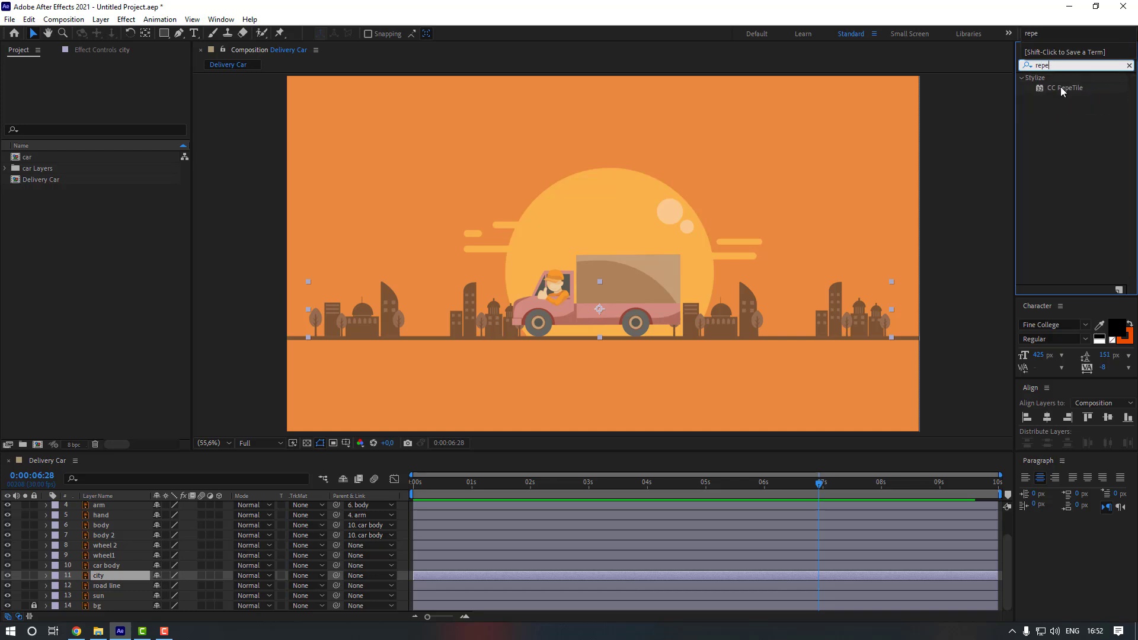
double_click(1062, 89)
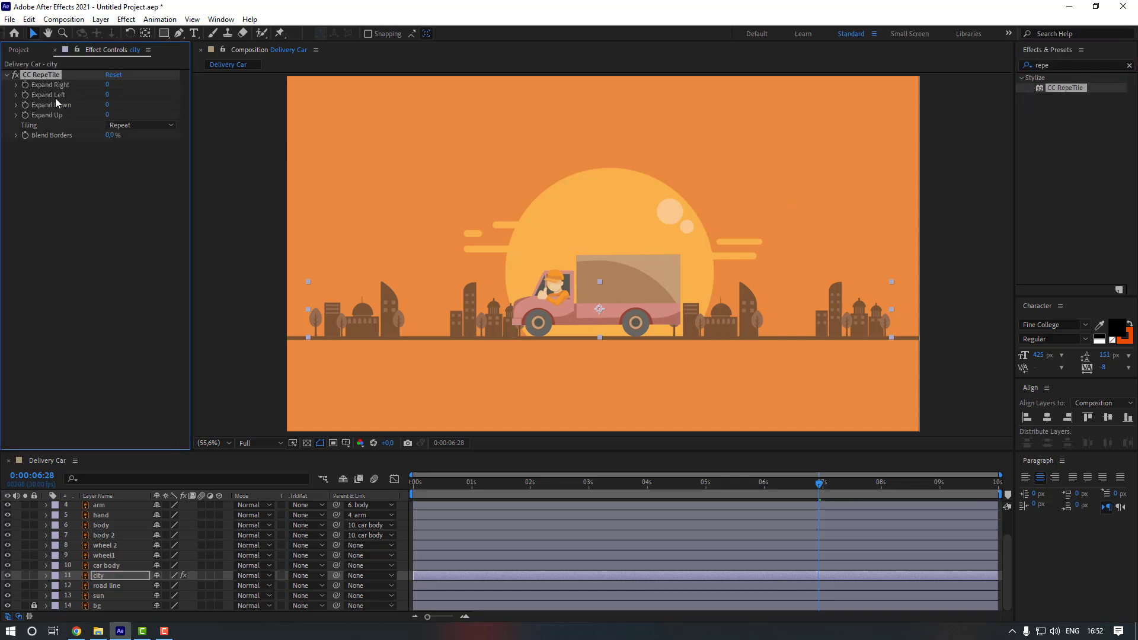
drag(107, 95, 311, 100)
Keyframe the city's Position at frame 0, then set its X position to 3158.1 at the last frame, 0:00:09:29
click(126, 578)
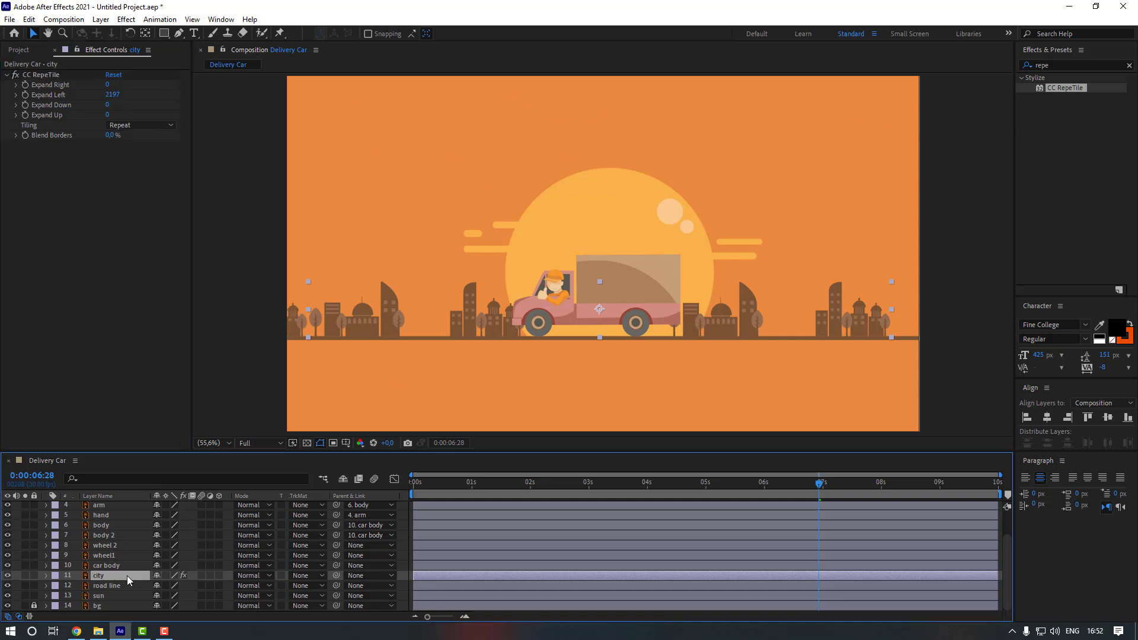
key(Home)
key(p)
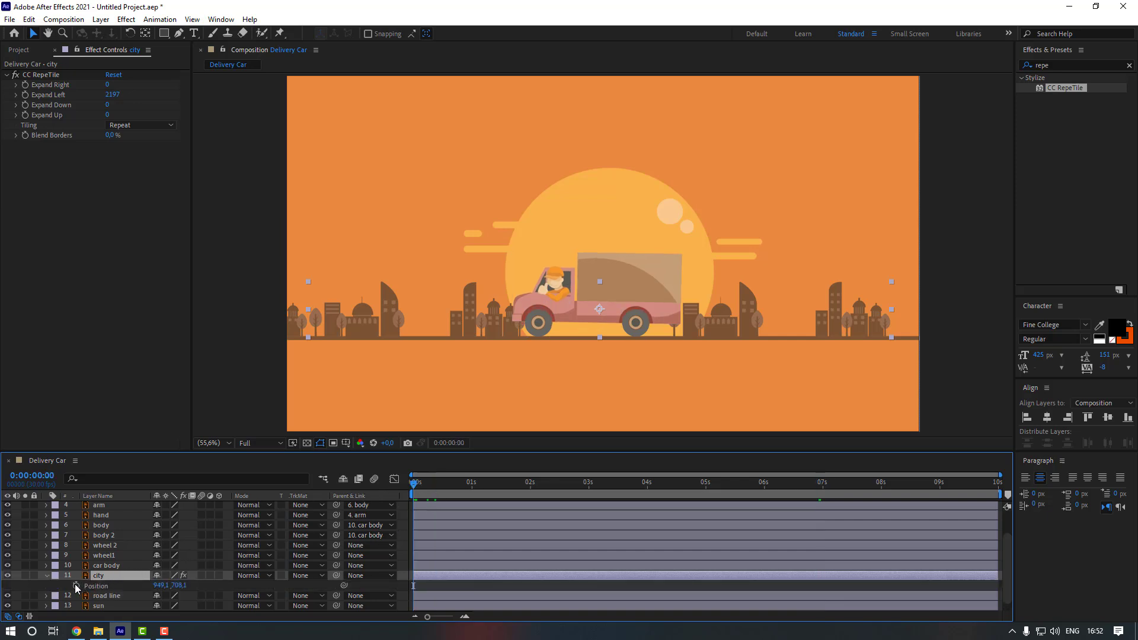
click(76, 586)
drag(551, 482, 1000, 483)
drag(158, 585, 1137, 553)
drag(154, 586, 426, 573)
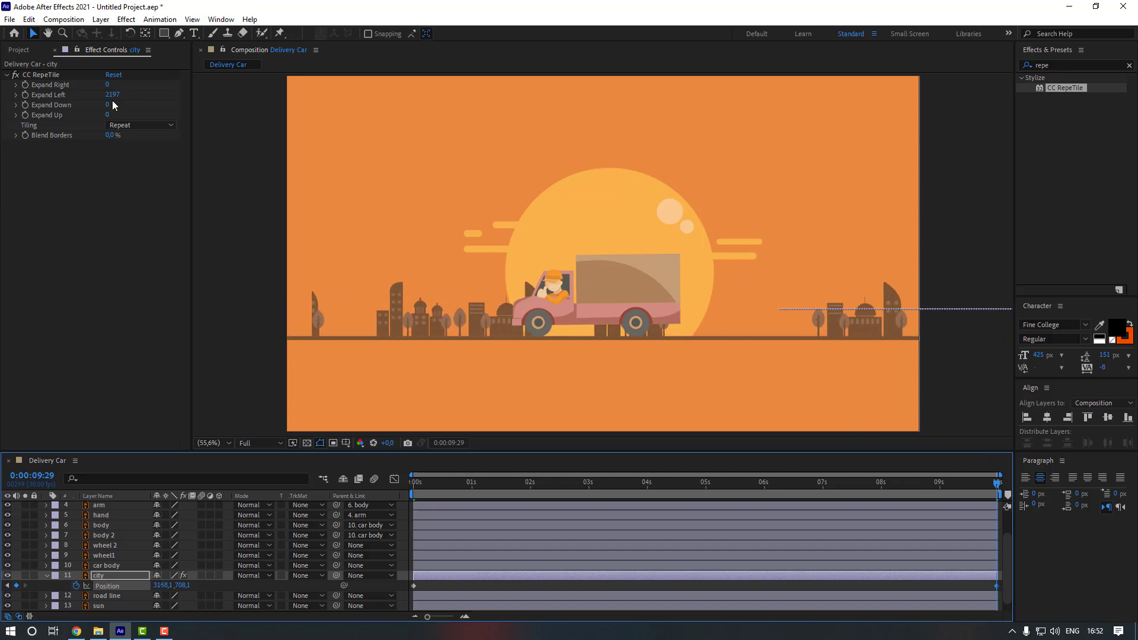
Increase the city's CC RepeTile Expand Left to 2312 and preview the scrolling background
drag(110, 96, 176, 95)
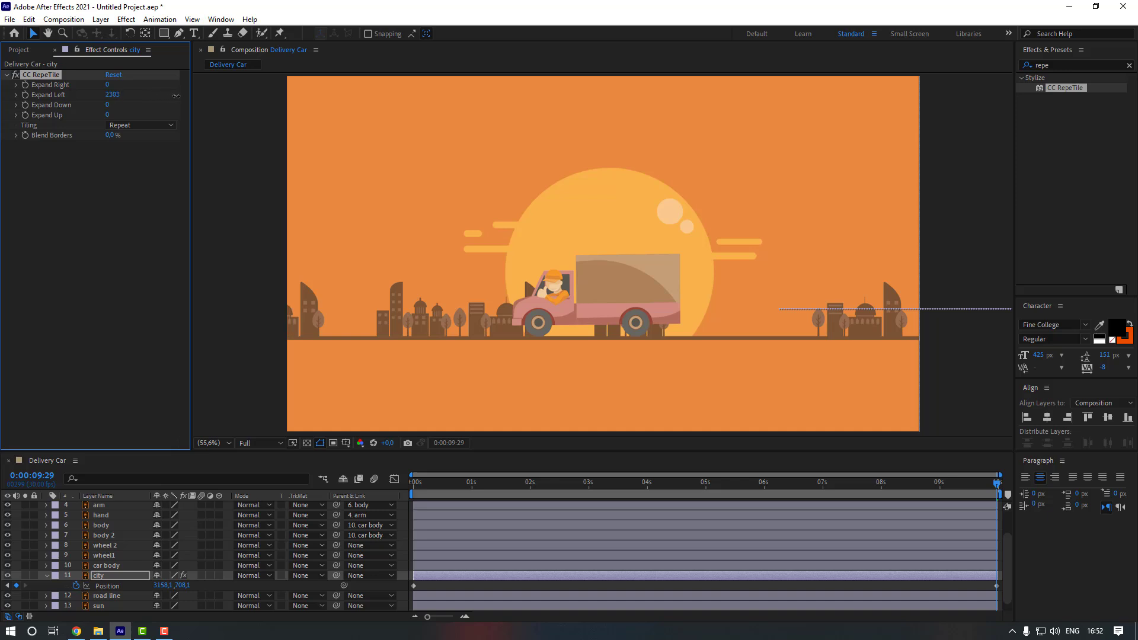
click(484, 587)
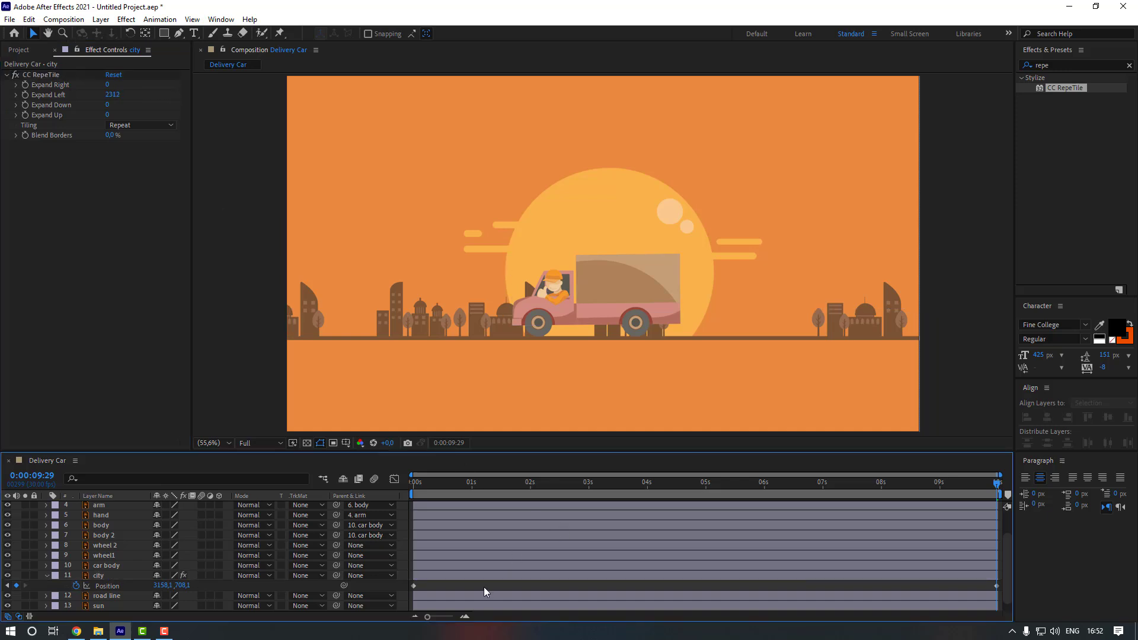
key(space)
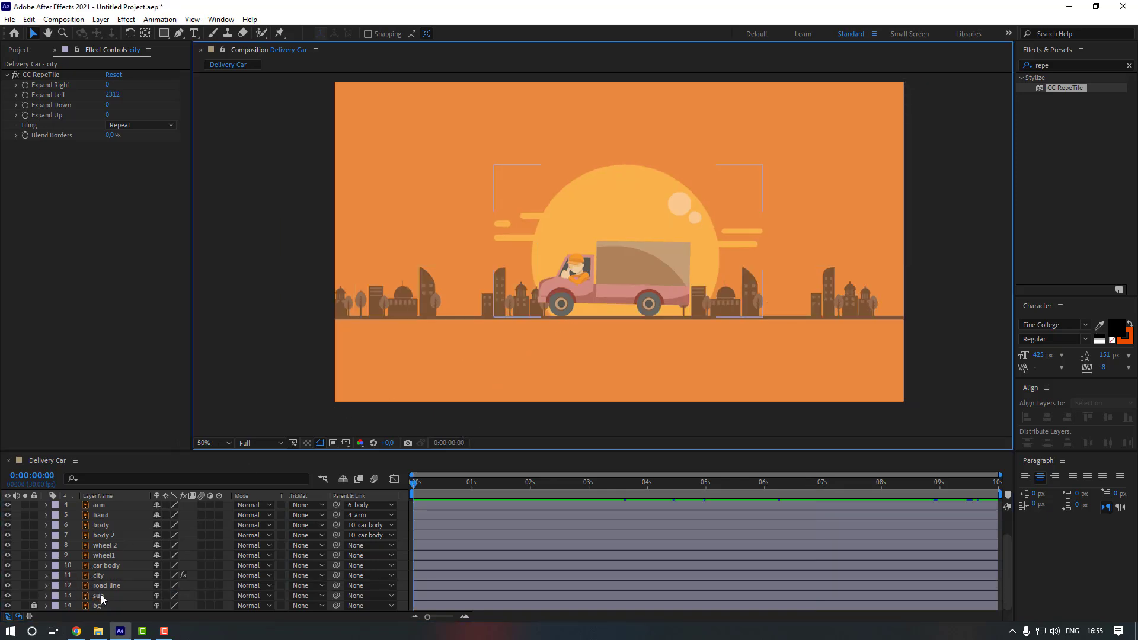
click(102, 595)
drag(671, 262, 748, 308)
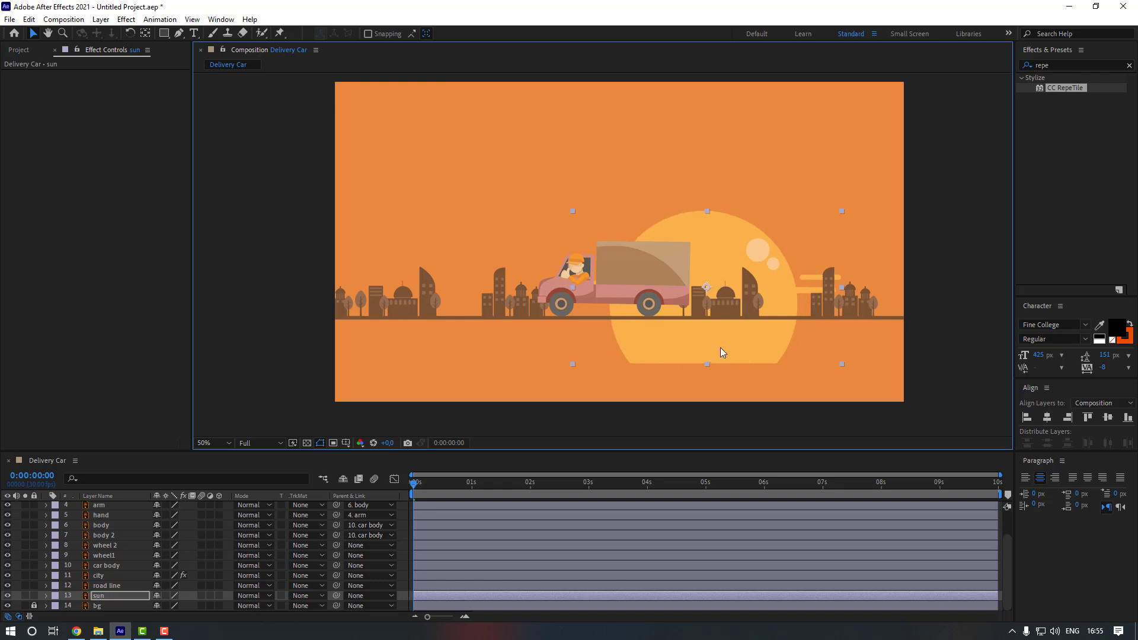
key(ctrl+z)
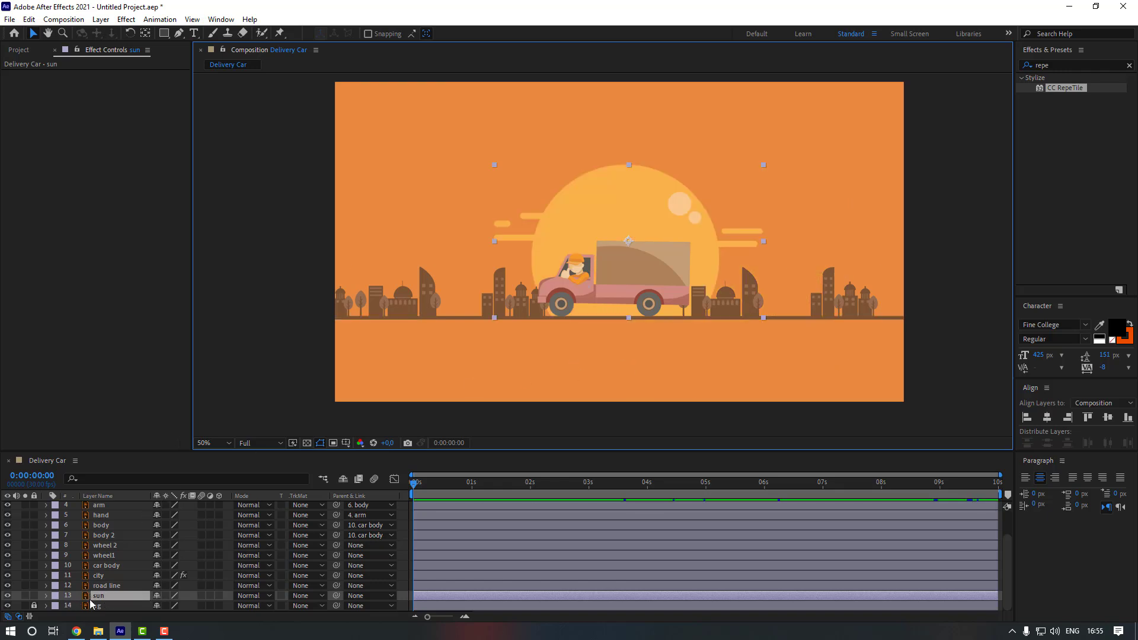
Duplicate the sun layer and solo both sun layers
click(108, 595)
key(ctrl+d)
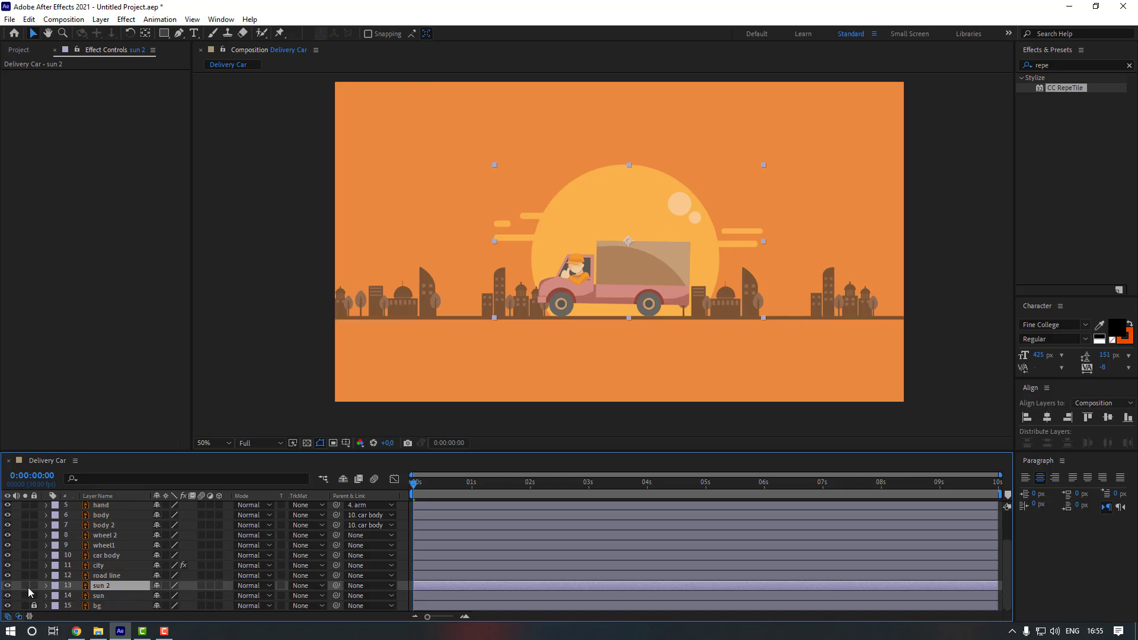
drag(27, 587, 26, 597)
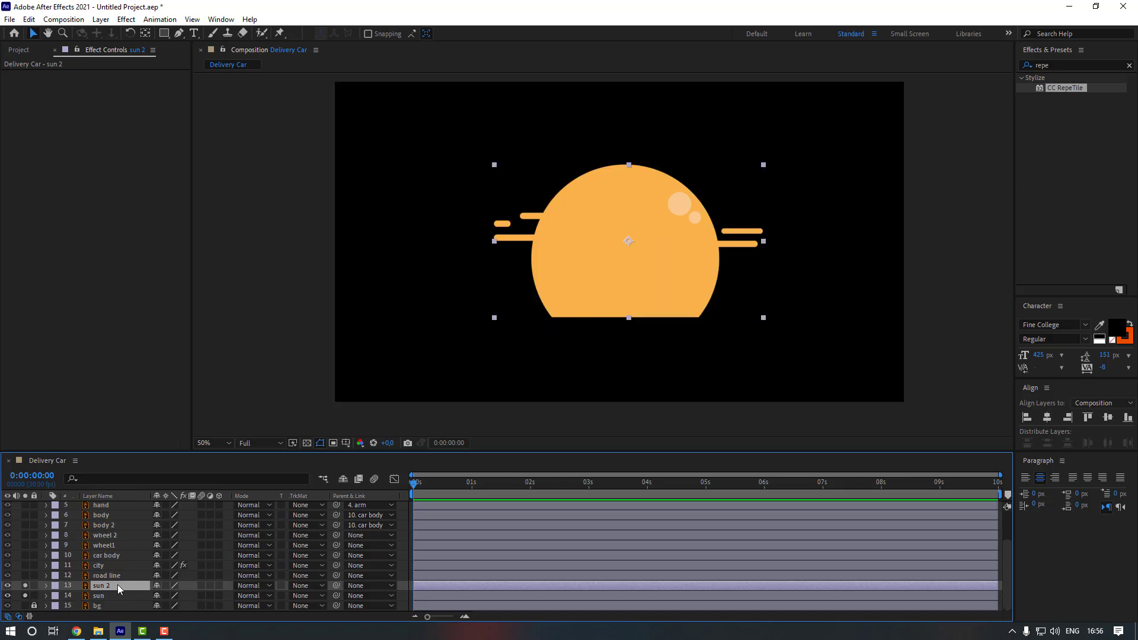
Set the Rotation of the sun 2 layer to 180°
key(r)
click(167, 596)
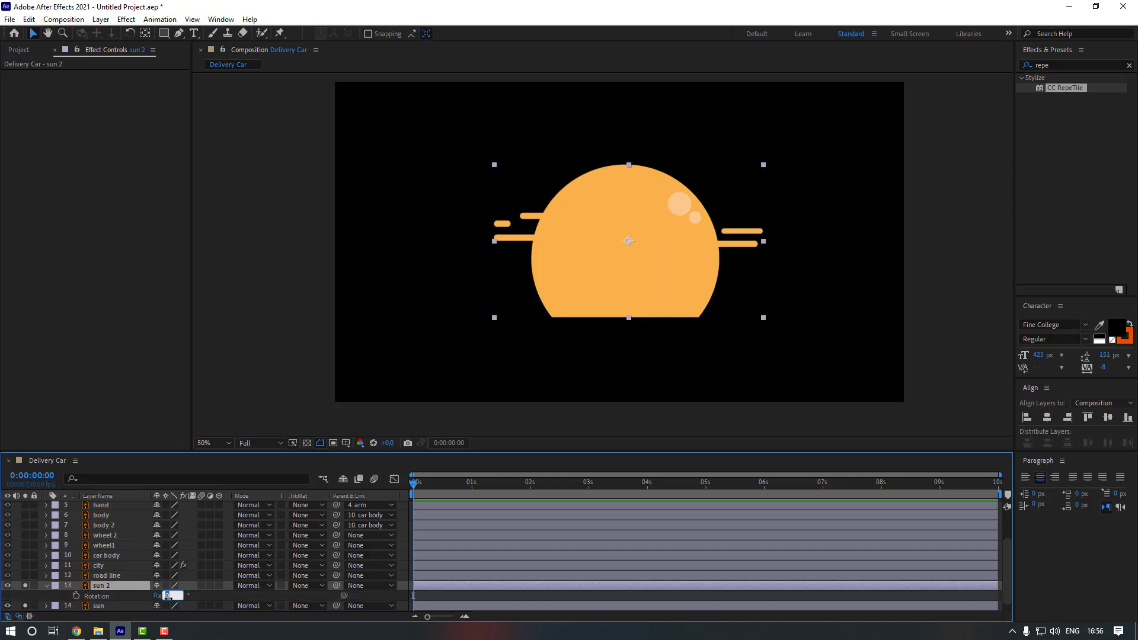
text(180)
key(Return)
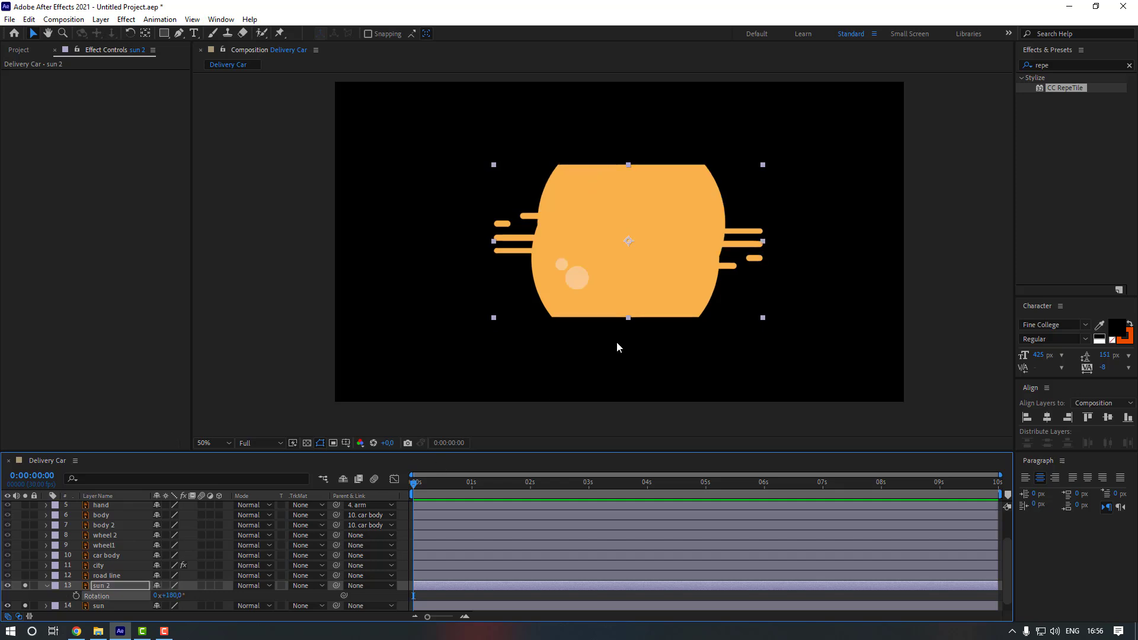
Move the sun 2 layer down and align its edges with the original sun so both halves form a full circle
drag(620, 232, 626, 304)
key(period)
key(v)
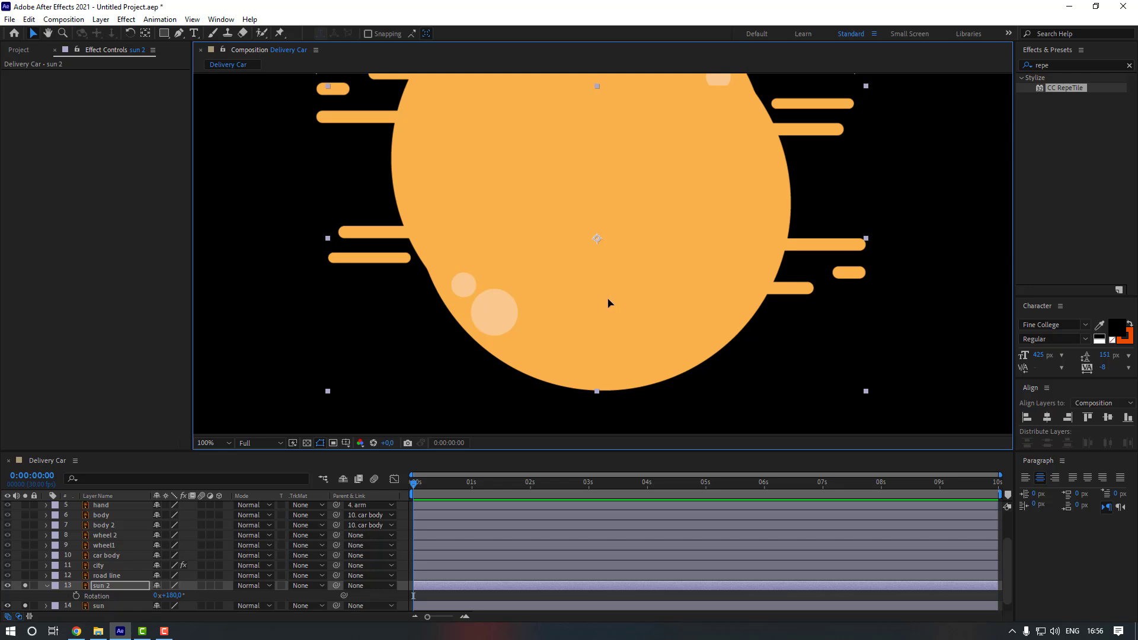
drag(610, 303, 586, 261)
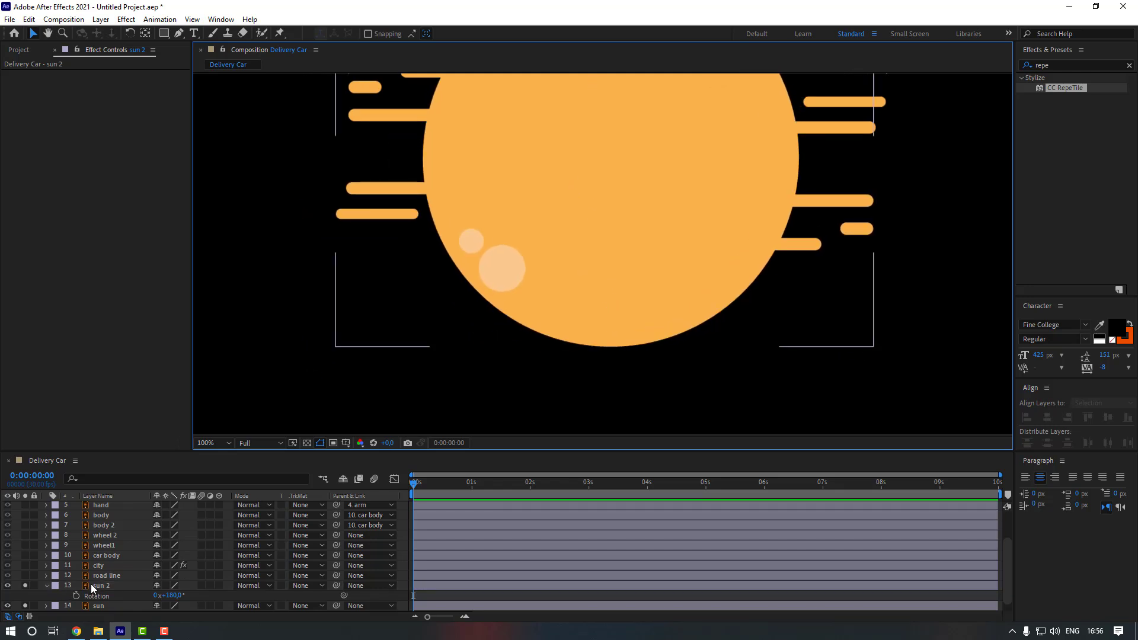
Draw a closed Pen mask on the sun 2 layer enclosing its outermost lower cloud streaks on both sides, looping beneath the sun
click(102, 586)
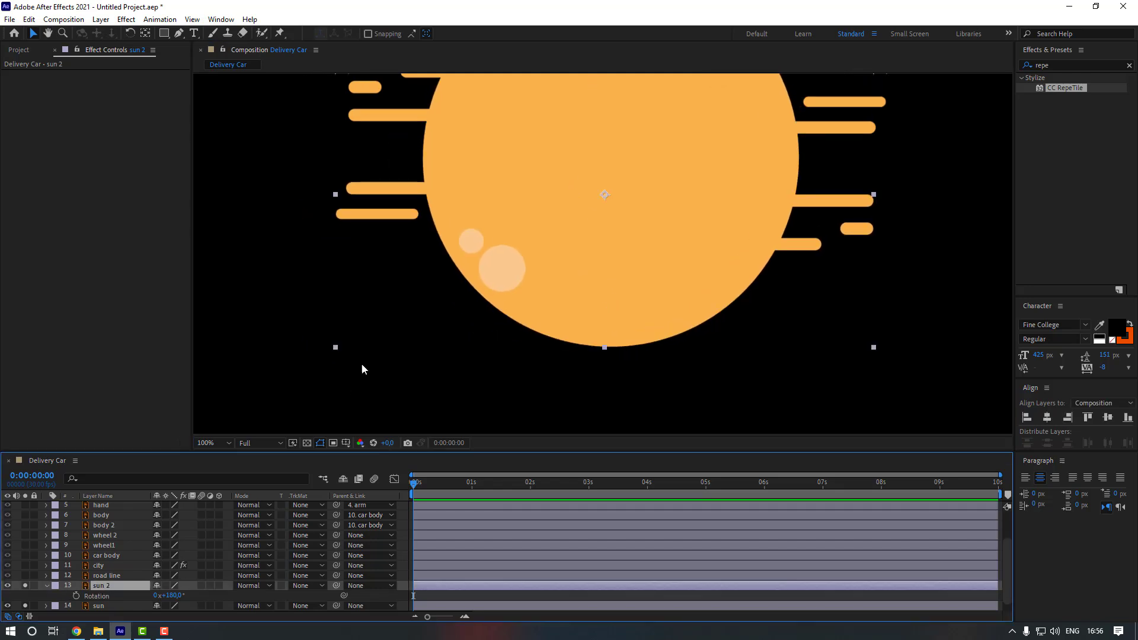
drag(375, 342, 461, 355)
click(178, 33)
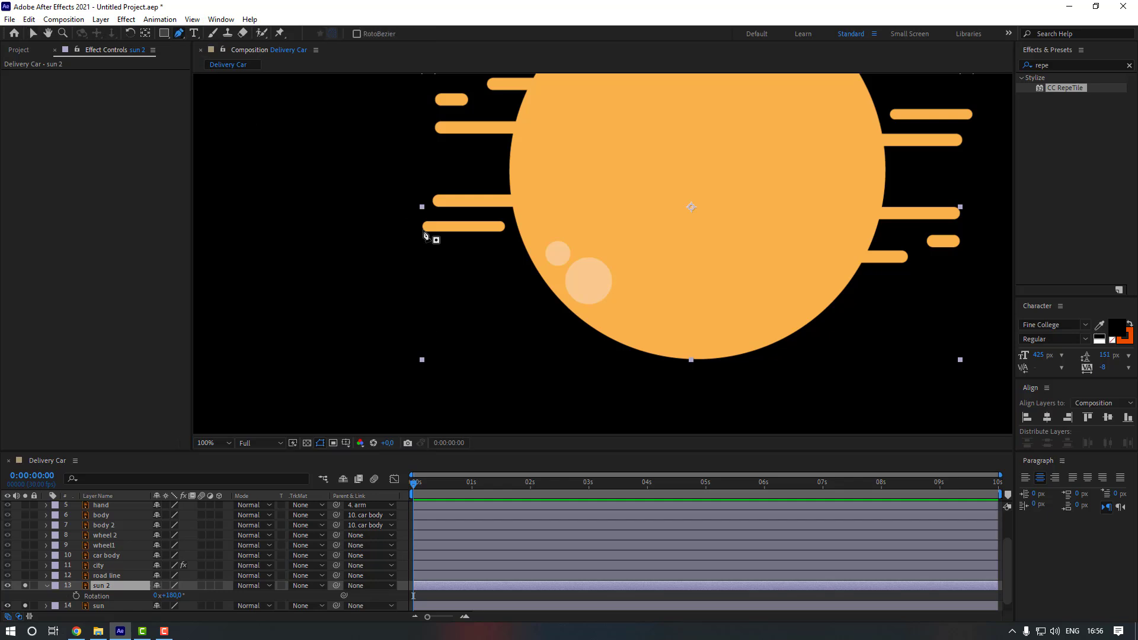
click(403, 224)
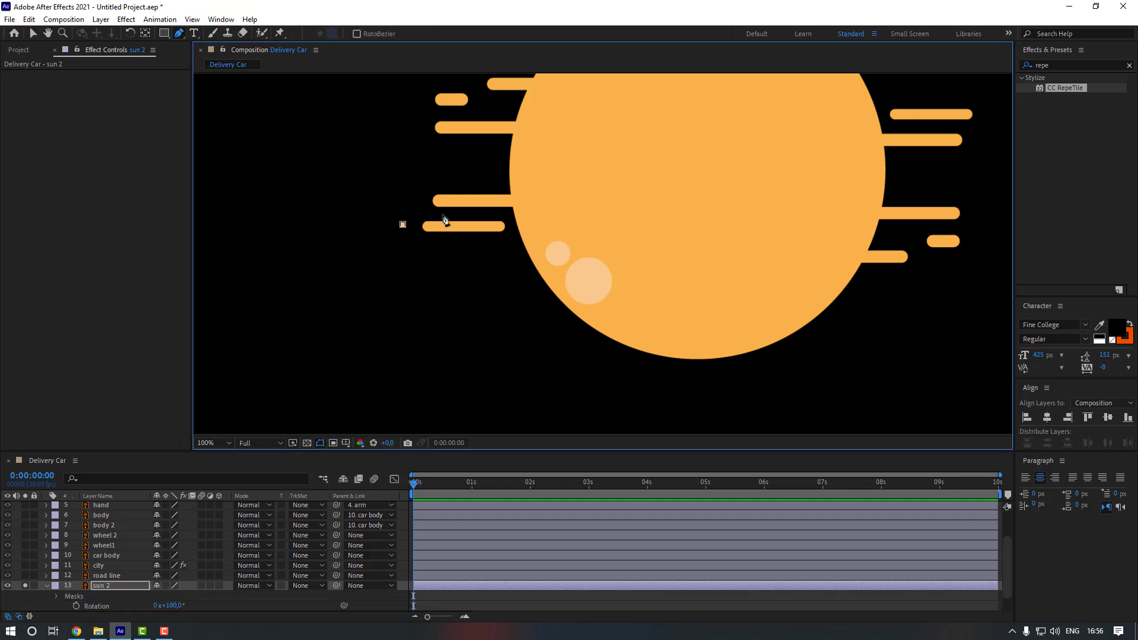
click(453, 213)
click(504, 212)
click(509, 243)
click(524, 351)
click(607, 393)
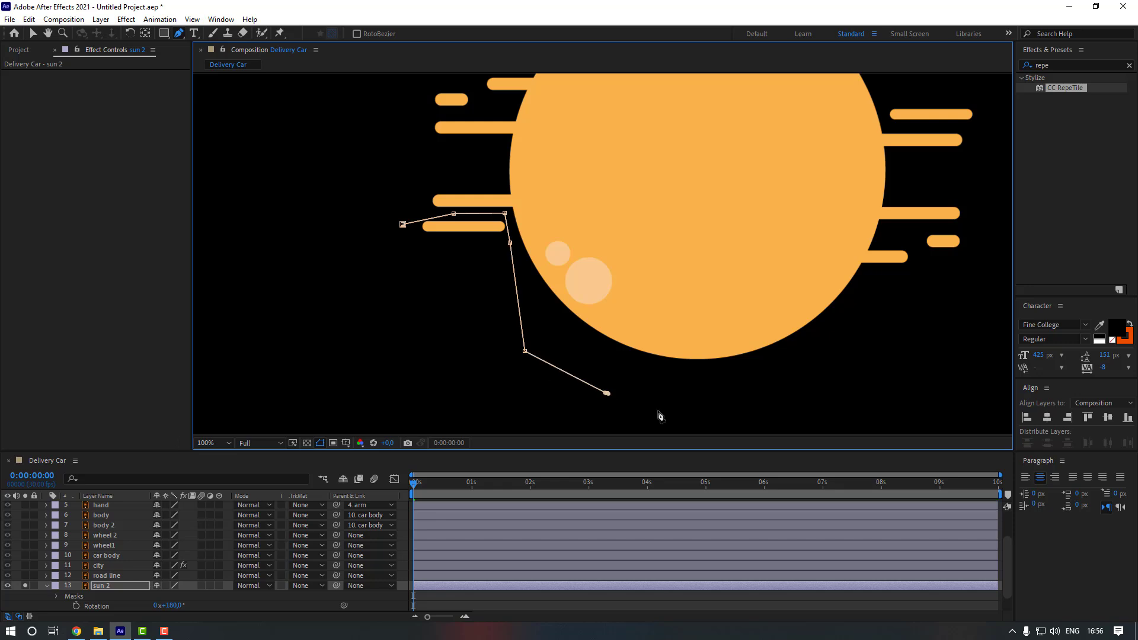
click(793, 403)
click(881, 336)
click(887, 328)
click(929, 277)
click(913, 244)
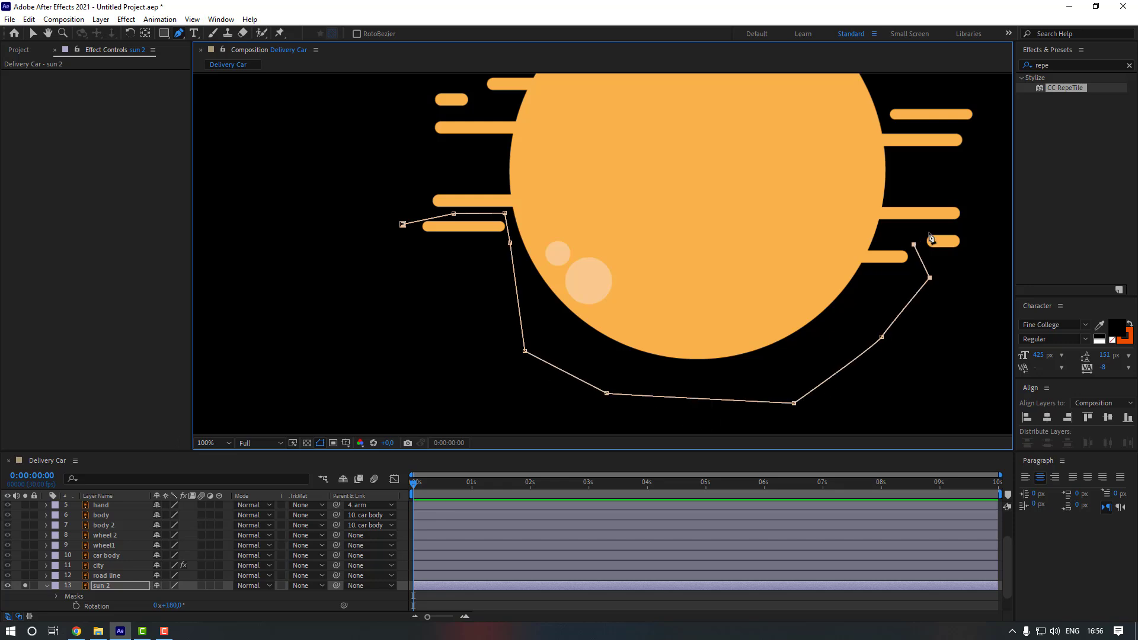
click(972, 225)
click(982, 271)
click(934, 366)
click(839, 420)
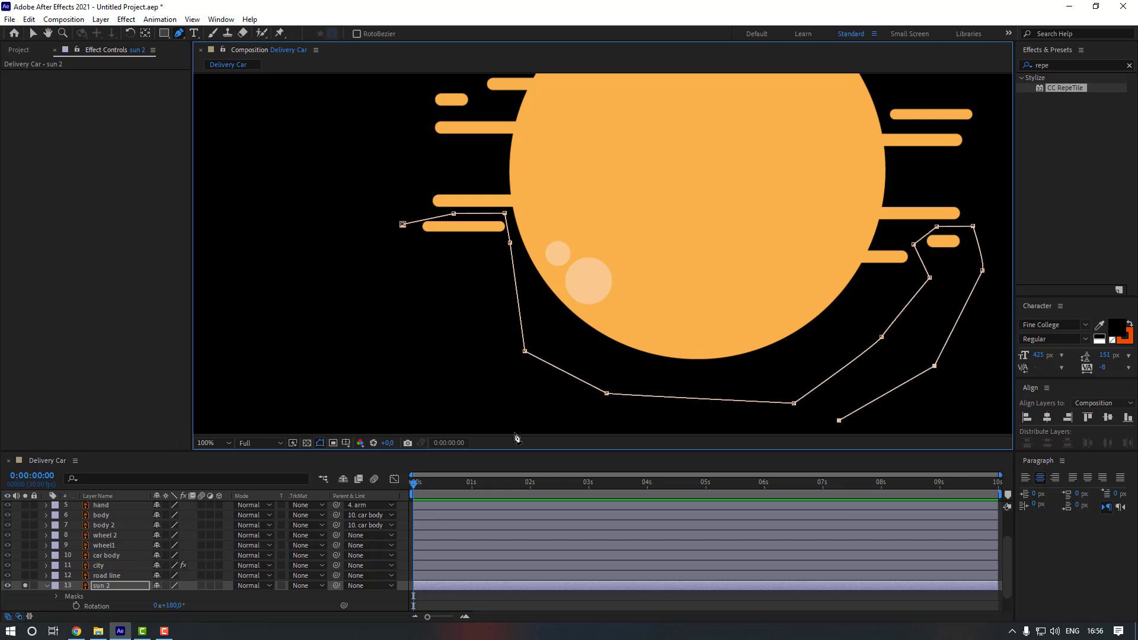
click(514, 432)
click(360, 317)
click(363, 234)
click(403, 224)
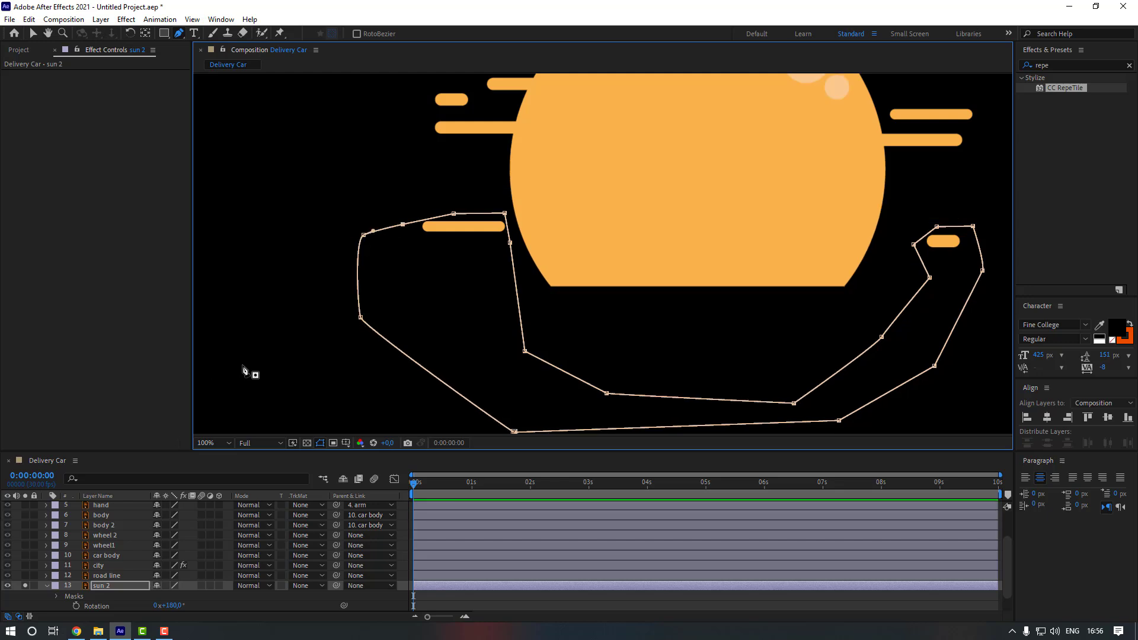
Invert the sun 2 mask so that only the enclosed cloud streaks are hidden
scroll(77, 601, down, 1)
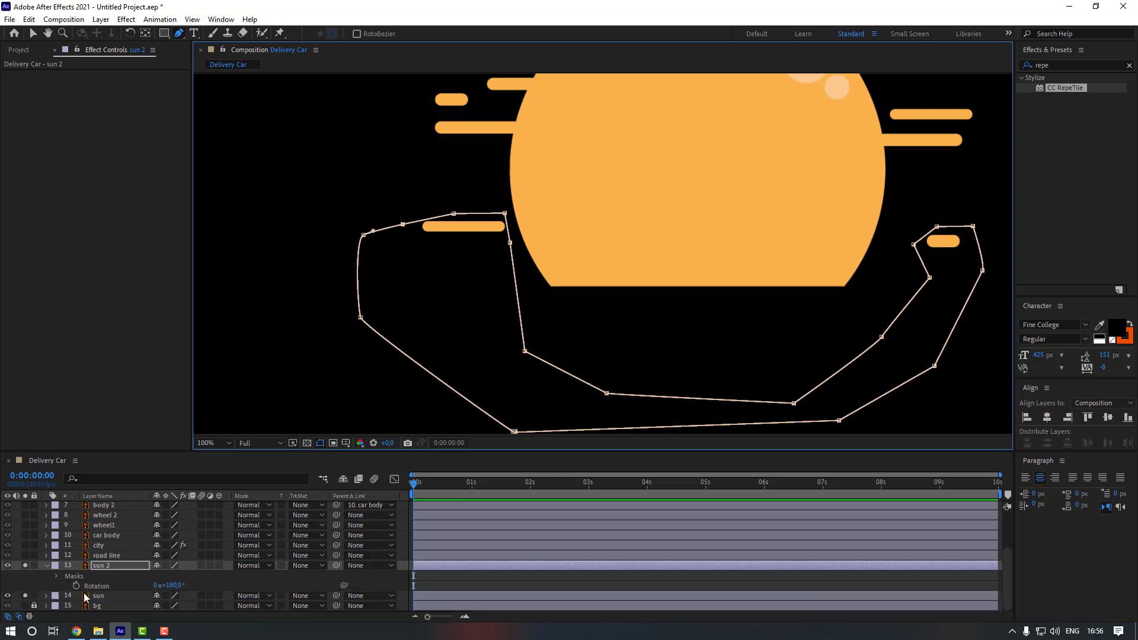
click(56, 576)
click(198, 586)
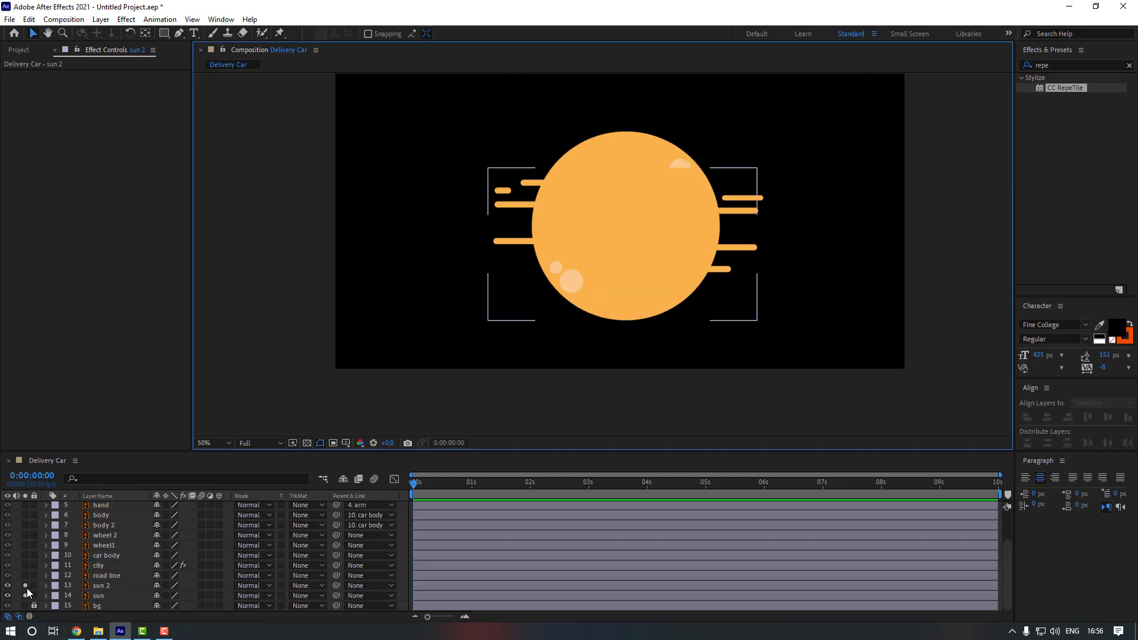
Turn off solo for both sun layers and parent sun 2 to the sun layer
click(25, 585)
click(25, 595)
click(115, 586)
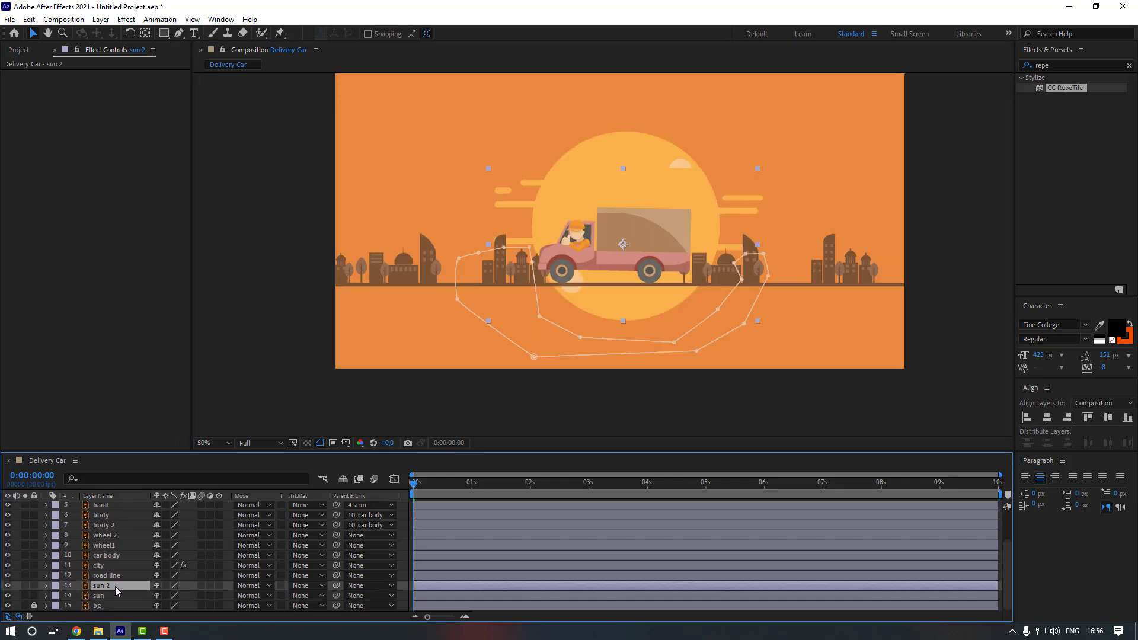
drag(334, 587, 124, 600)
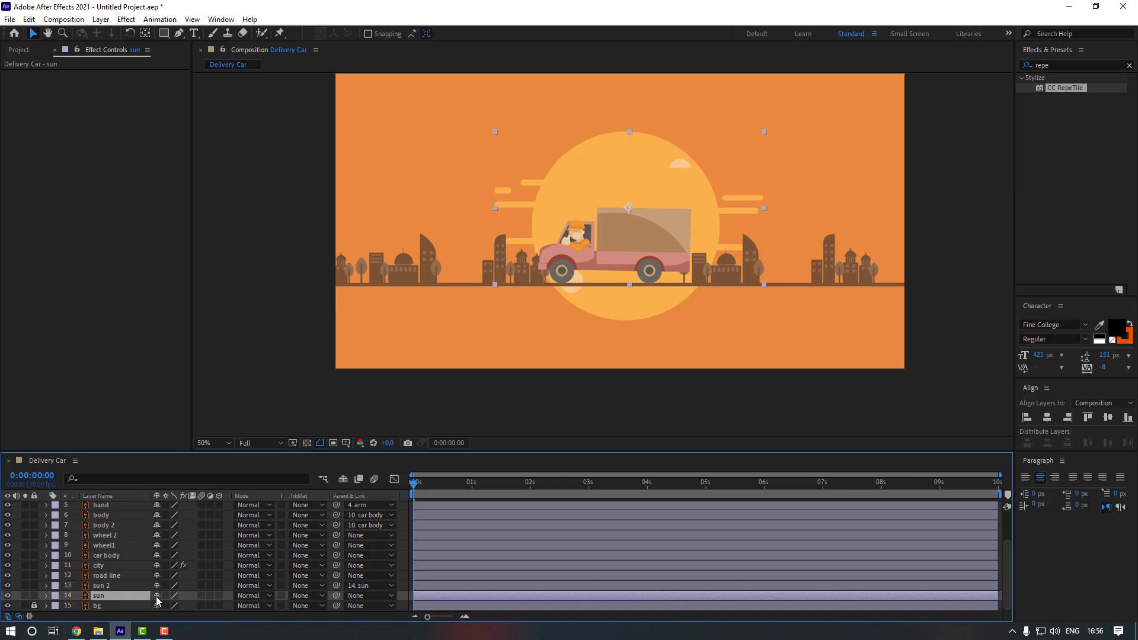
Keyframe the sun layer's Position at 0:00:00:00, and move it down and right to about 1256, 693 at 0:00:09:29
key(p)
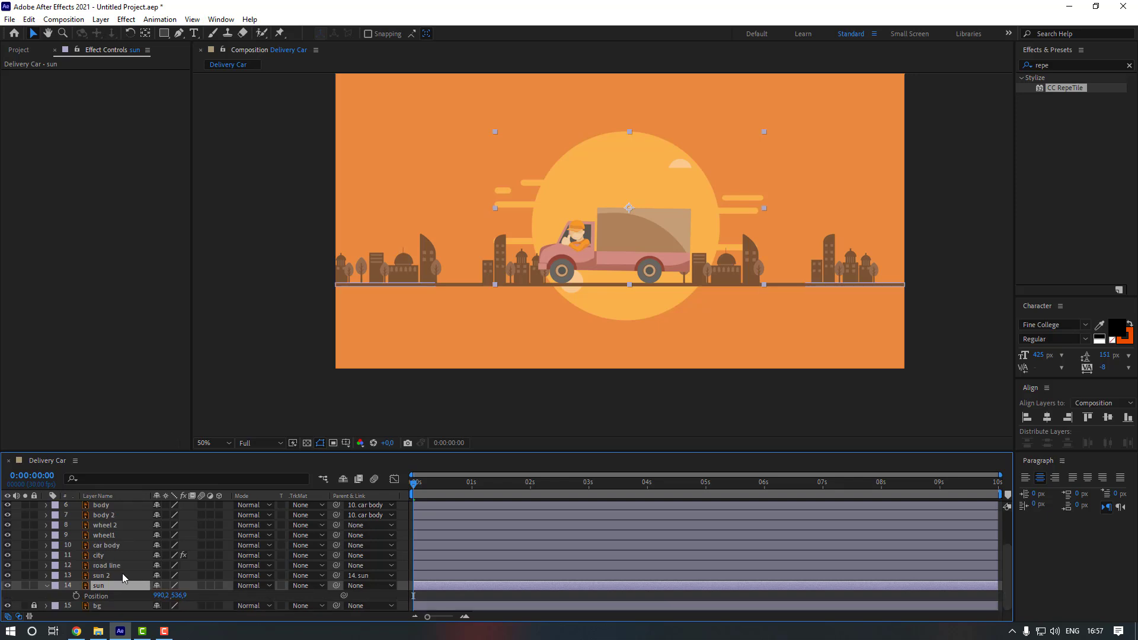
click(76, 596)
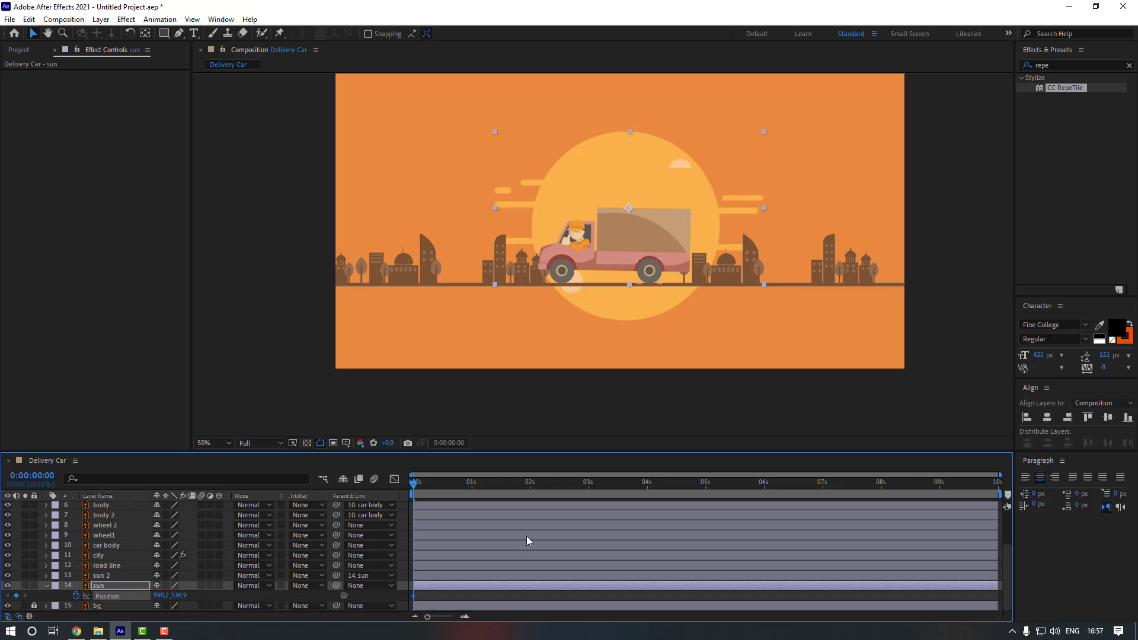
key(End)
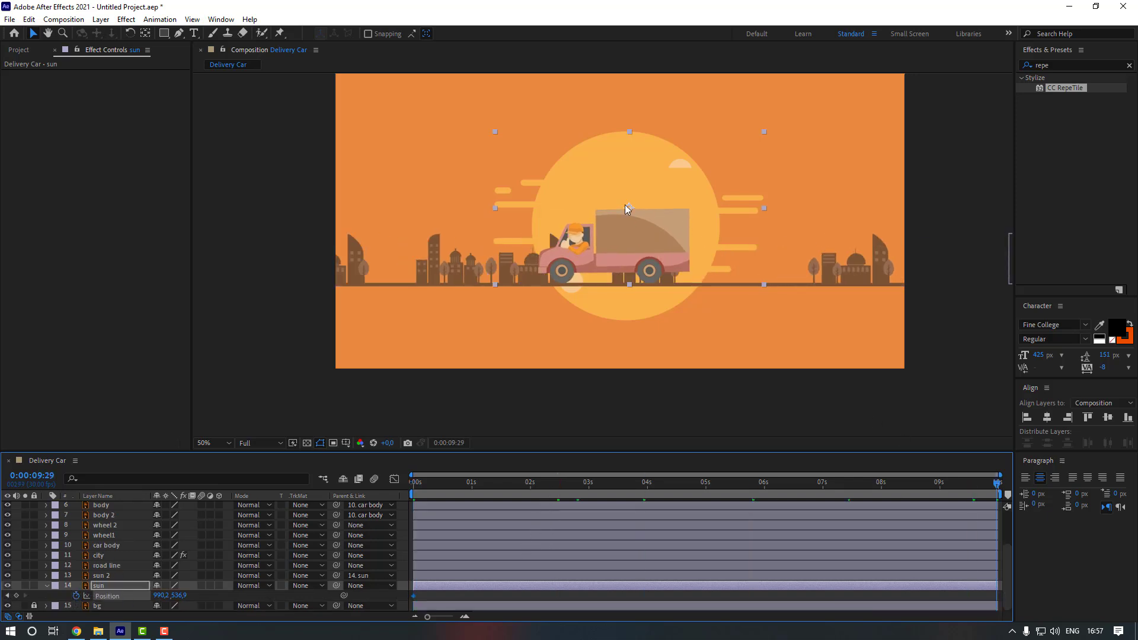
drag(628, 208, 704, 249)
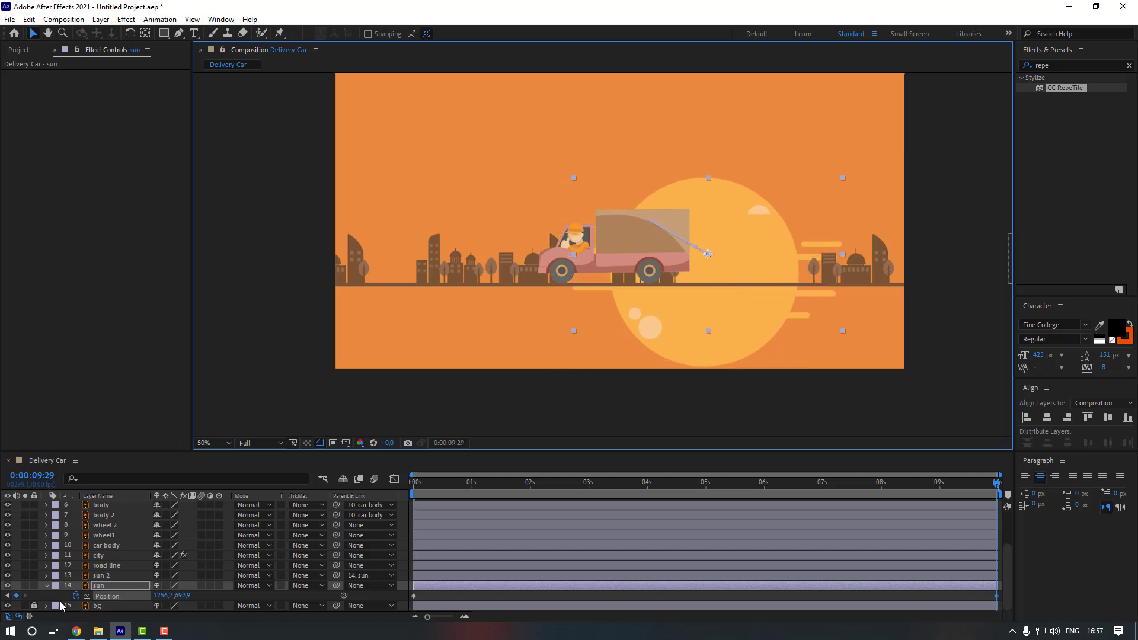
Unlock the bg layer and apply the Fill effect to it
click(34, 606)
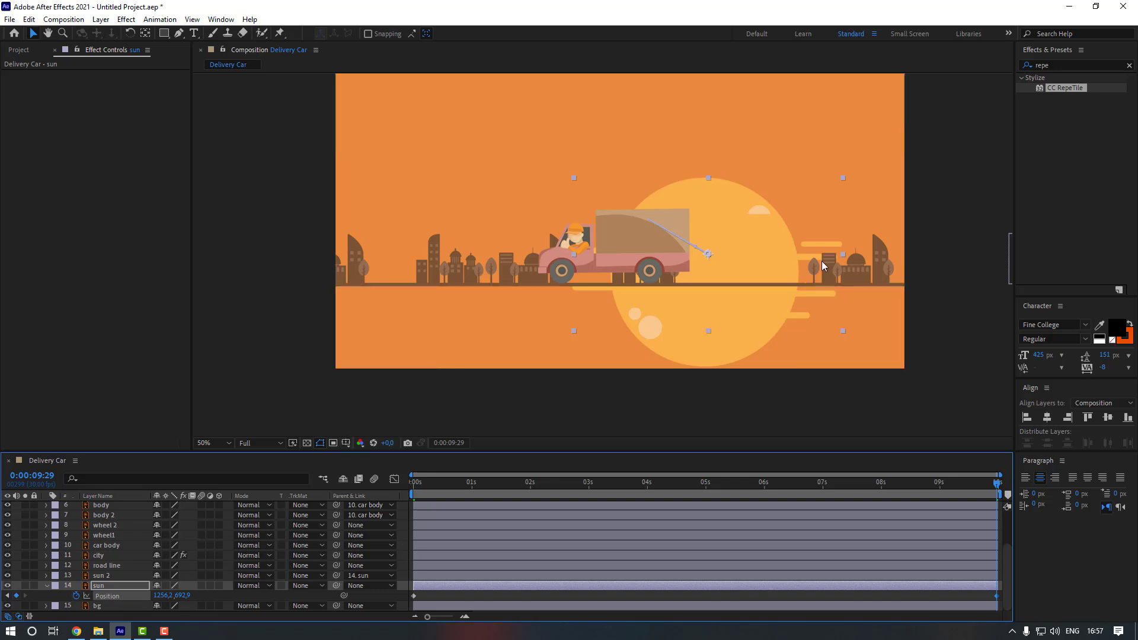
click(1061, 67)
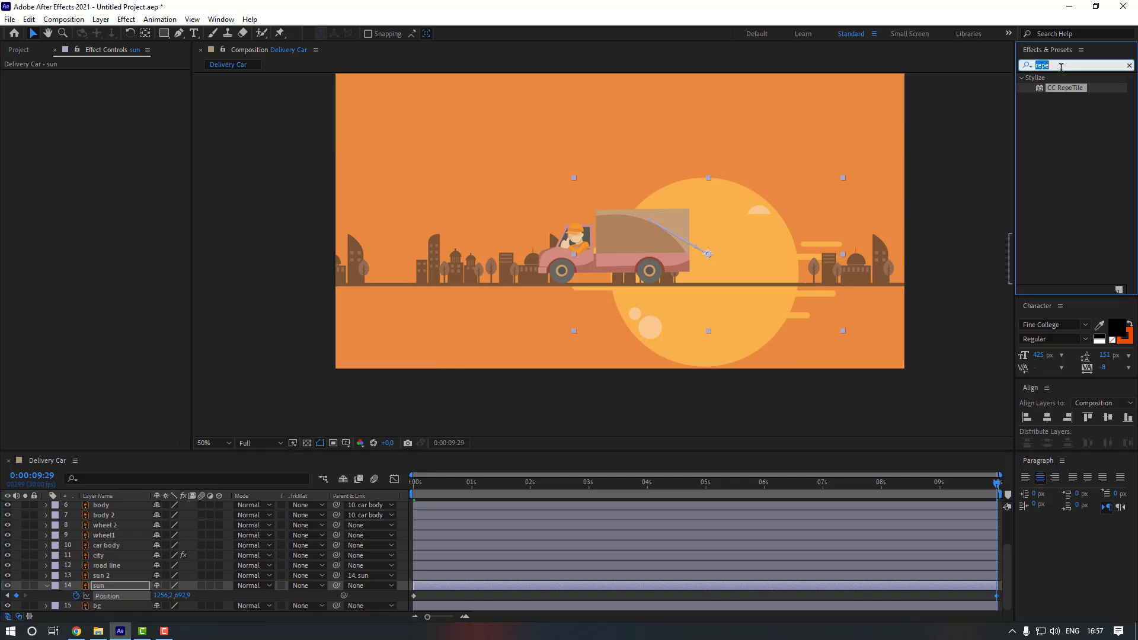
text(fill)
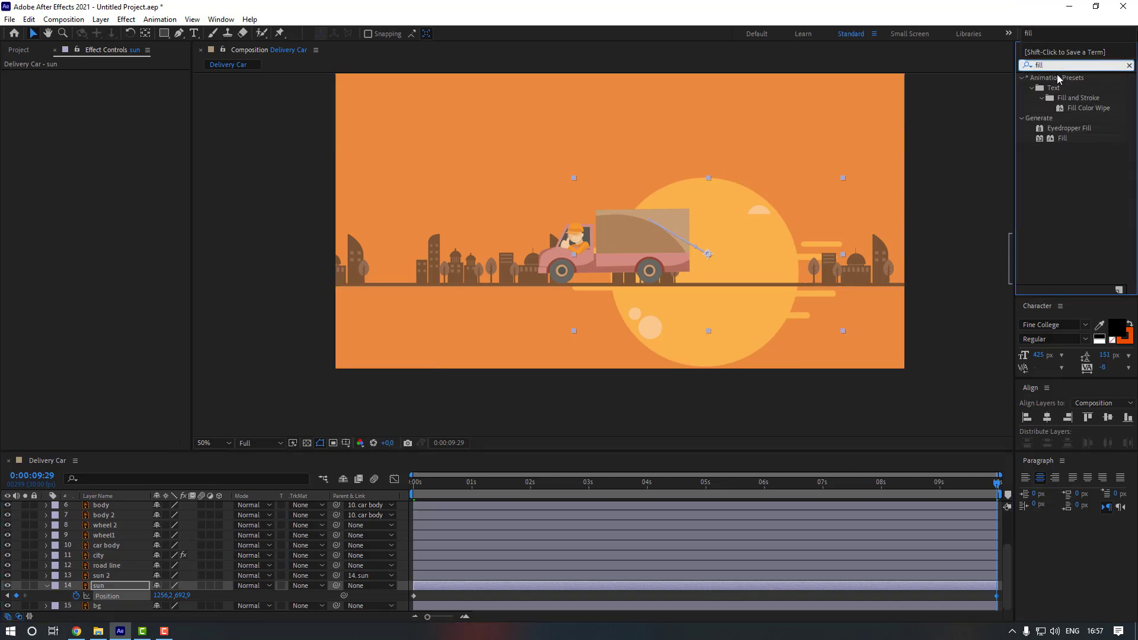
drag(1063, 141, 98, 606)
Set the bg Fill color to the deeper orange E78D08, starting from a color sampled from the sun
click(111, 105)
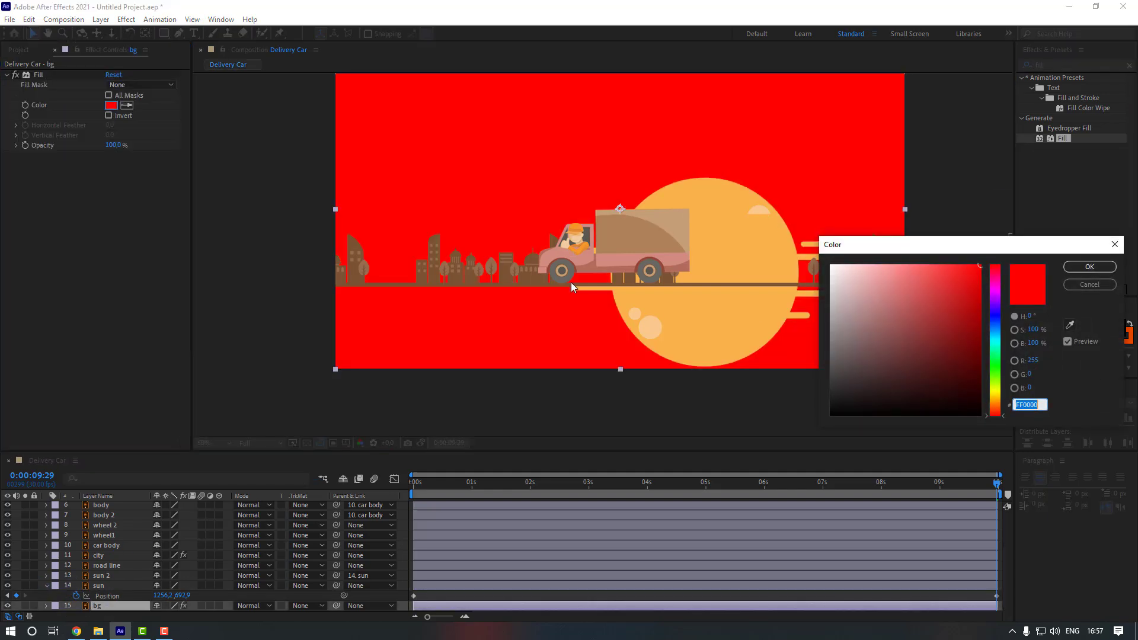
click(1071, 326)
click(771, 249)
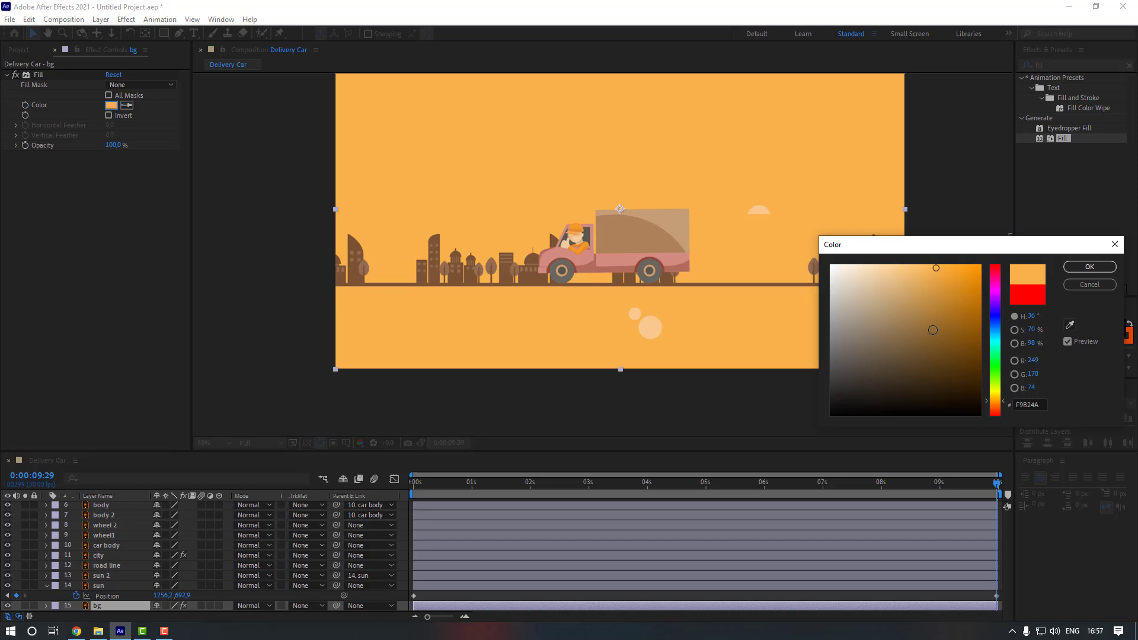
drag(940, 278, 973, 279)
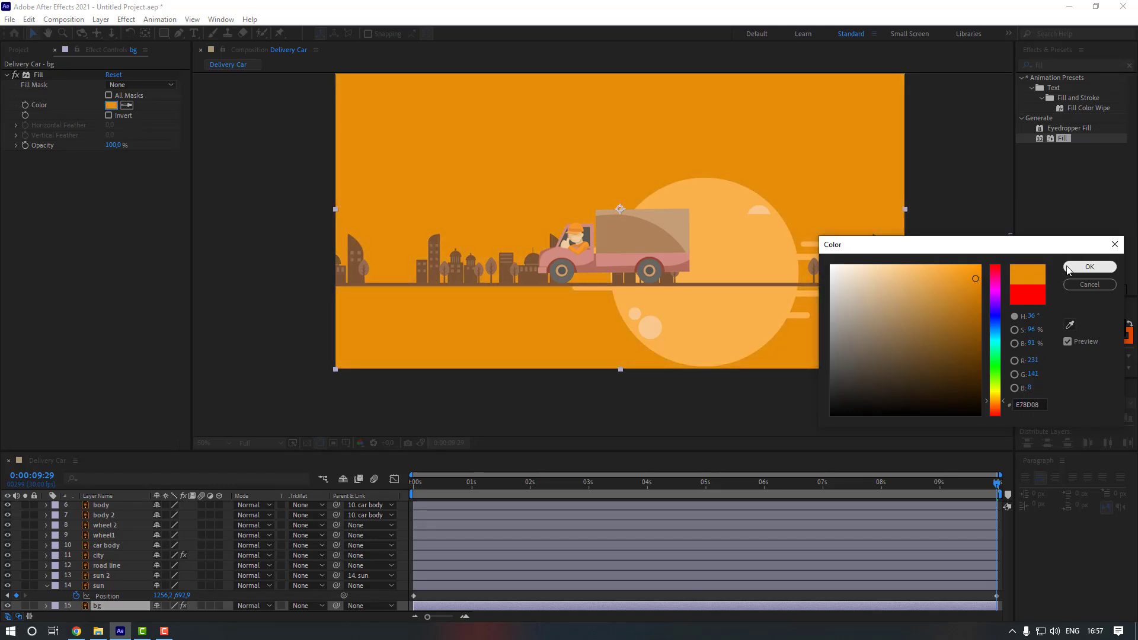
click(1089, 267)
Keyframe the bg Fill color at 0:00:00:00, set it to BA6F00 at 0:00:09:29, and preview the animation
key(Home)
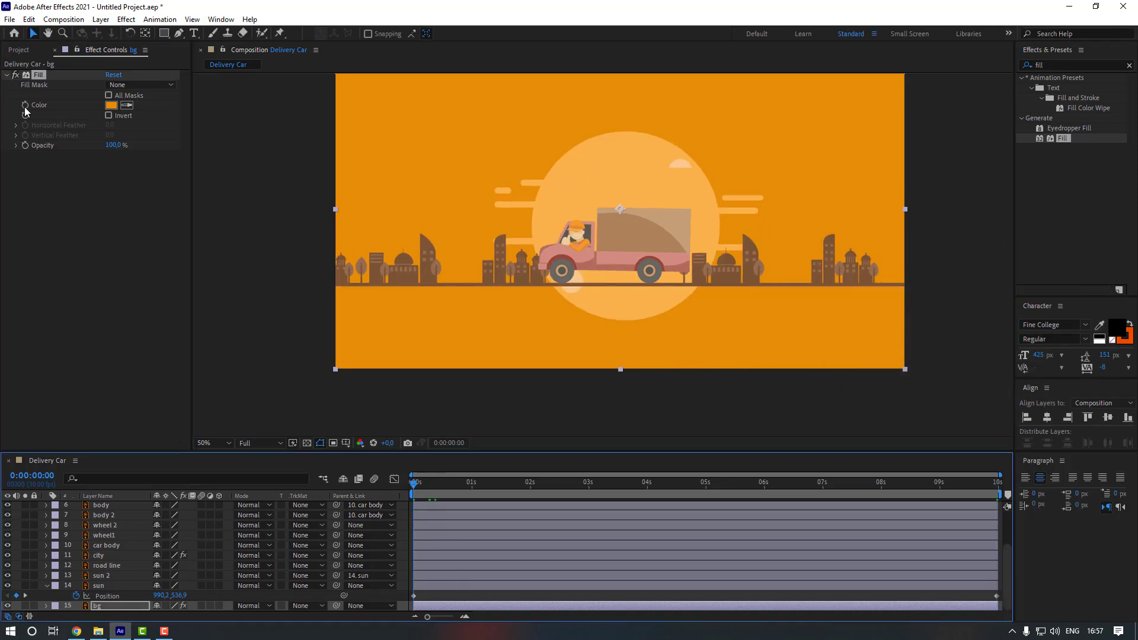
click(25, 105)
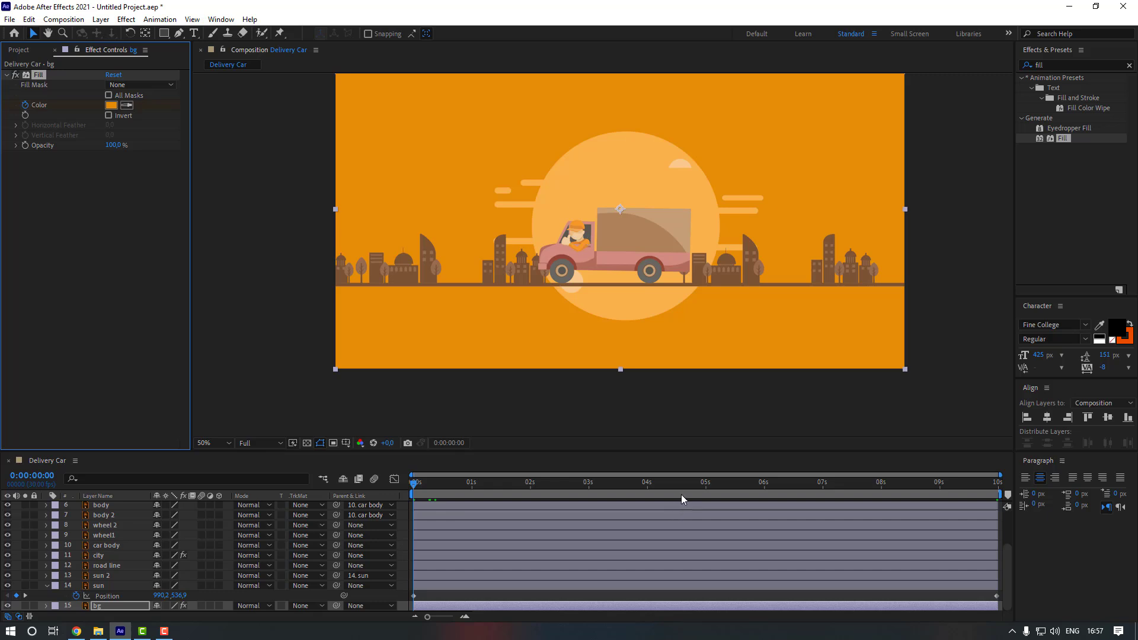
drag(681, 494, 1011, 468)
click(112, 106)
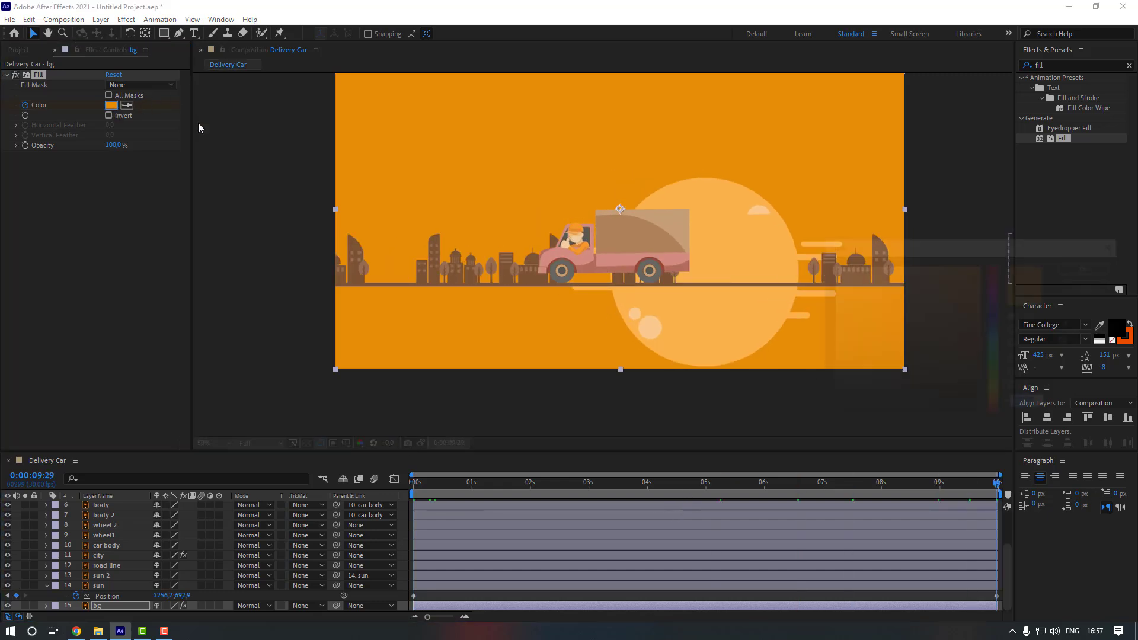
click(976, 280)
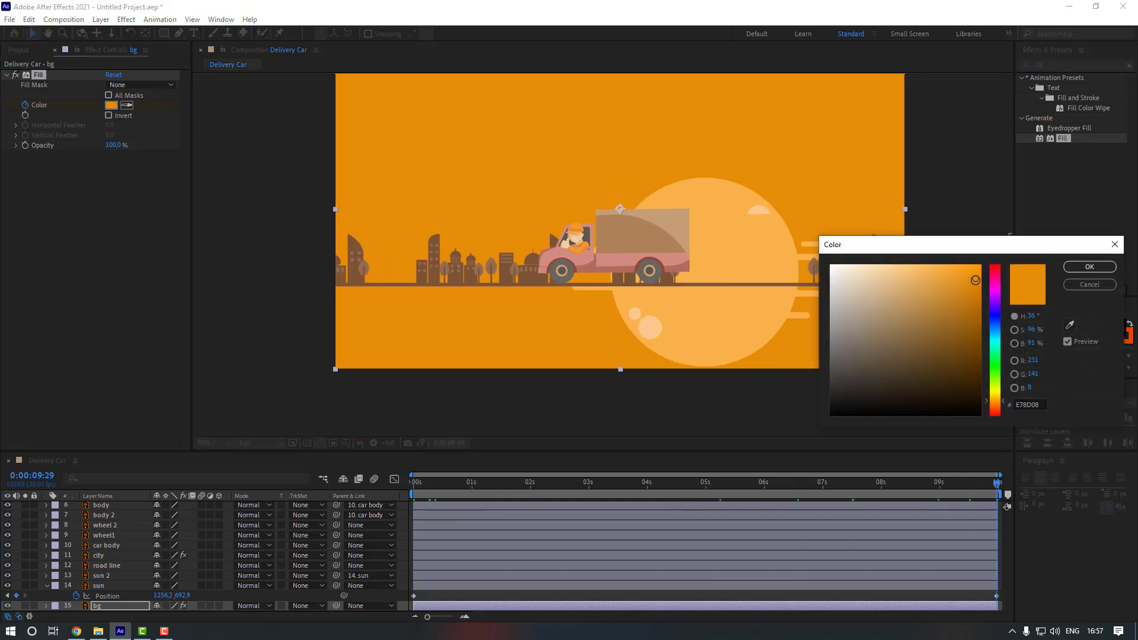
drag(975, 286, 979, 298)
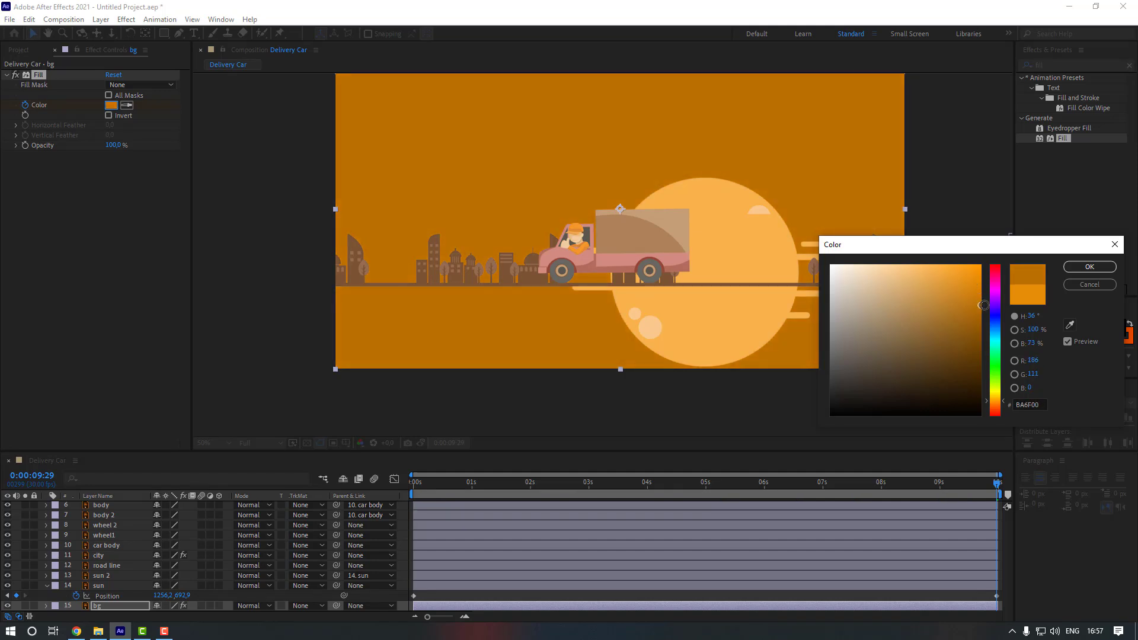
click(1089, 267)
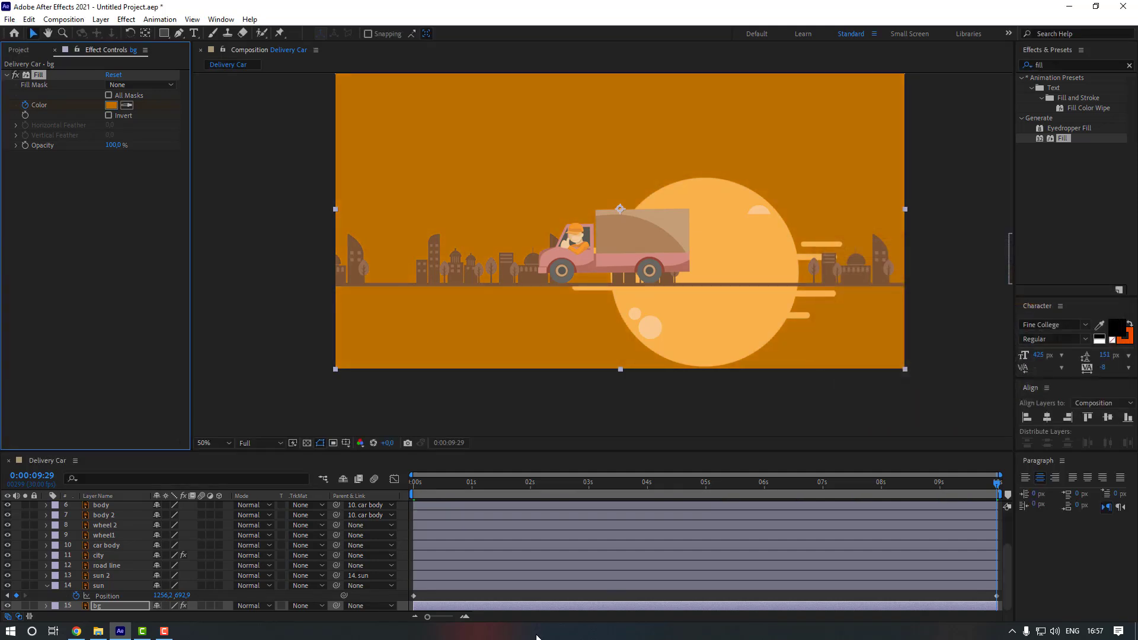
click(557, 601)
key(space)
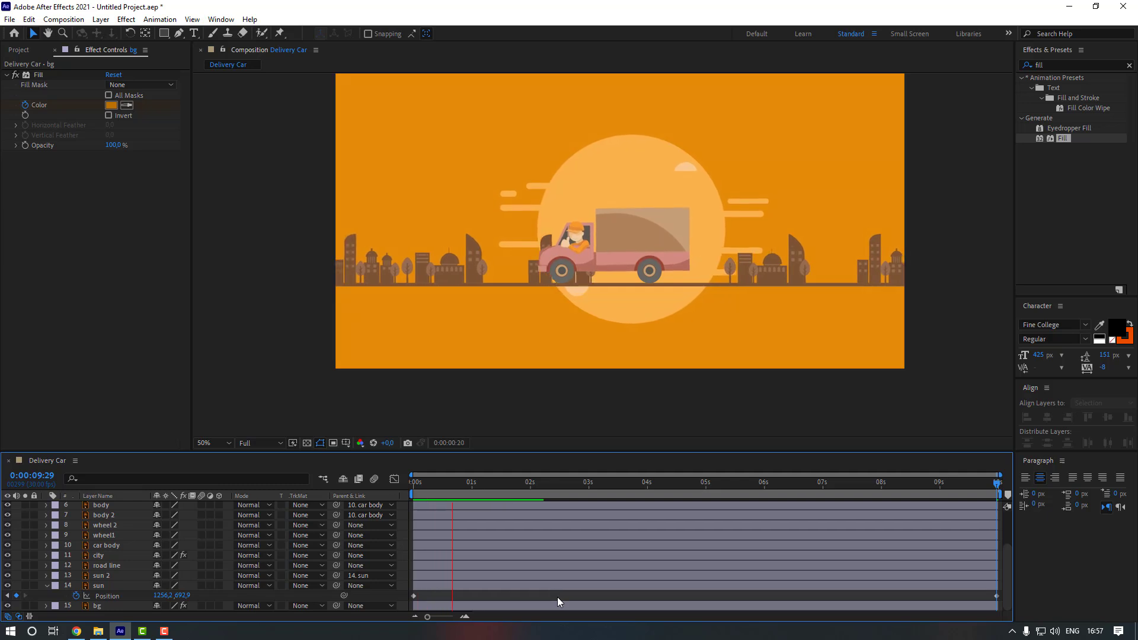